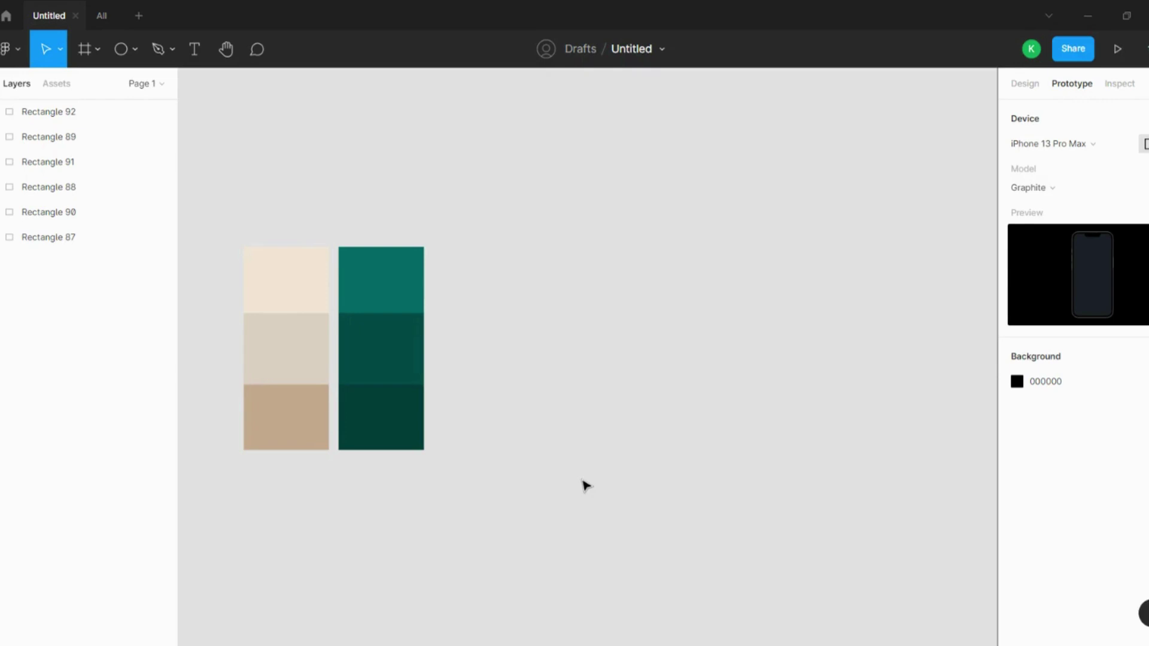
- Add an iPhone 13 Pro Max frame to the canvas
{"action": "left_click_drag", "start_coordinate": [479, 156], "coordinate": [292, 430]}
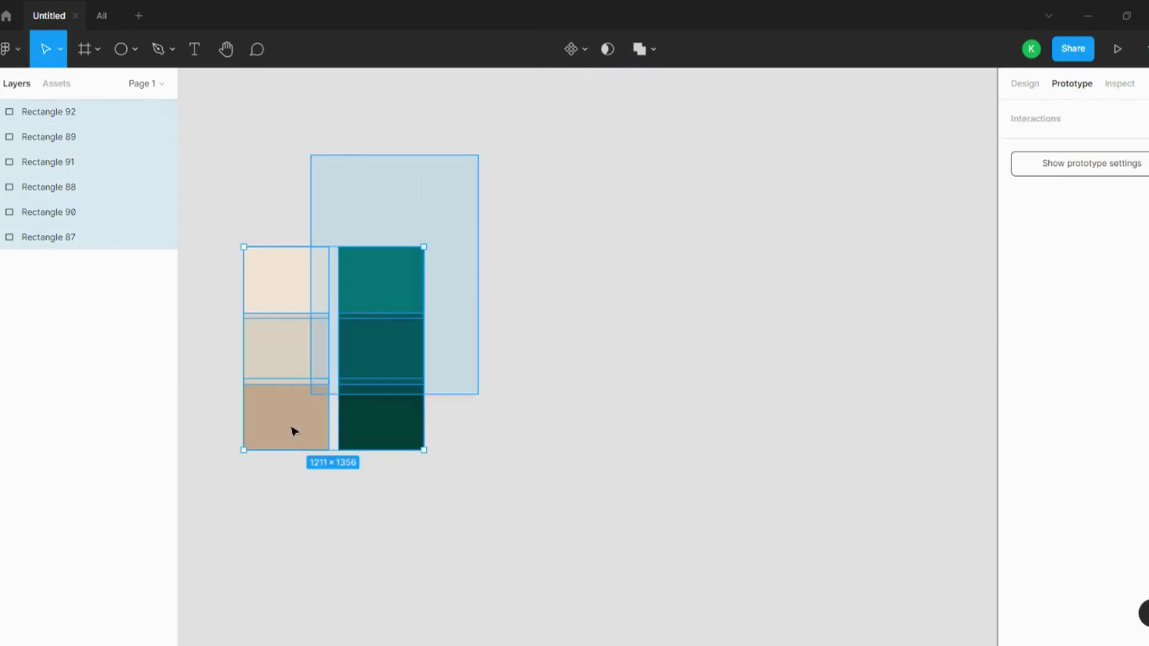
{"action": "left_click", "coordinate": [477, 338]}
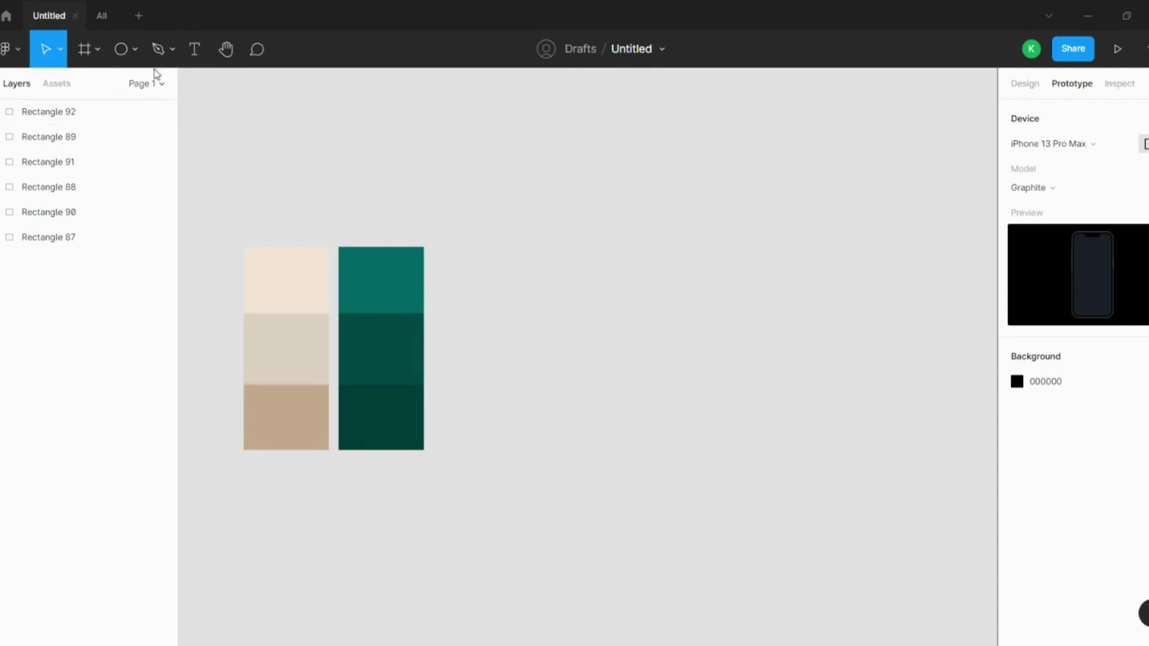
{"action": "left_click", "coordinate": [97, 49]}
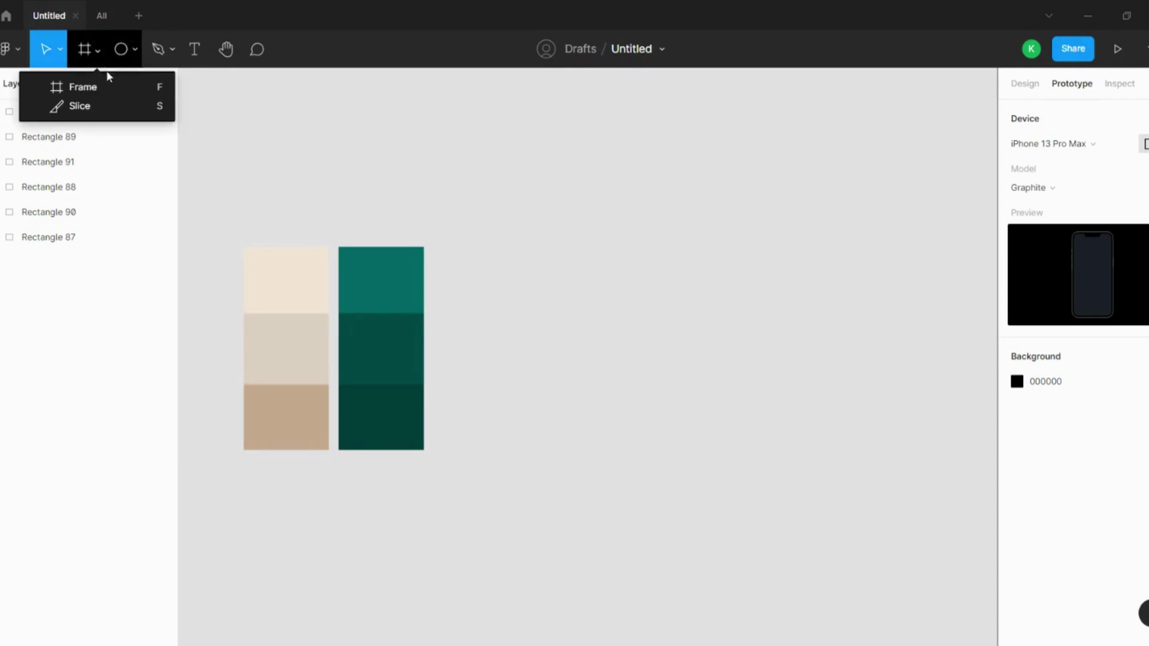
{"action": "left_click", "coordinate": [108, 88]}
{"action": "left_click", "coordinate": [1060, 162]}
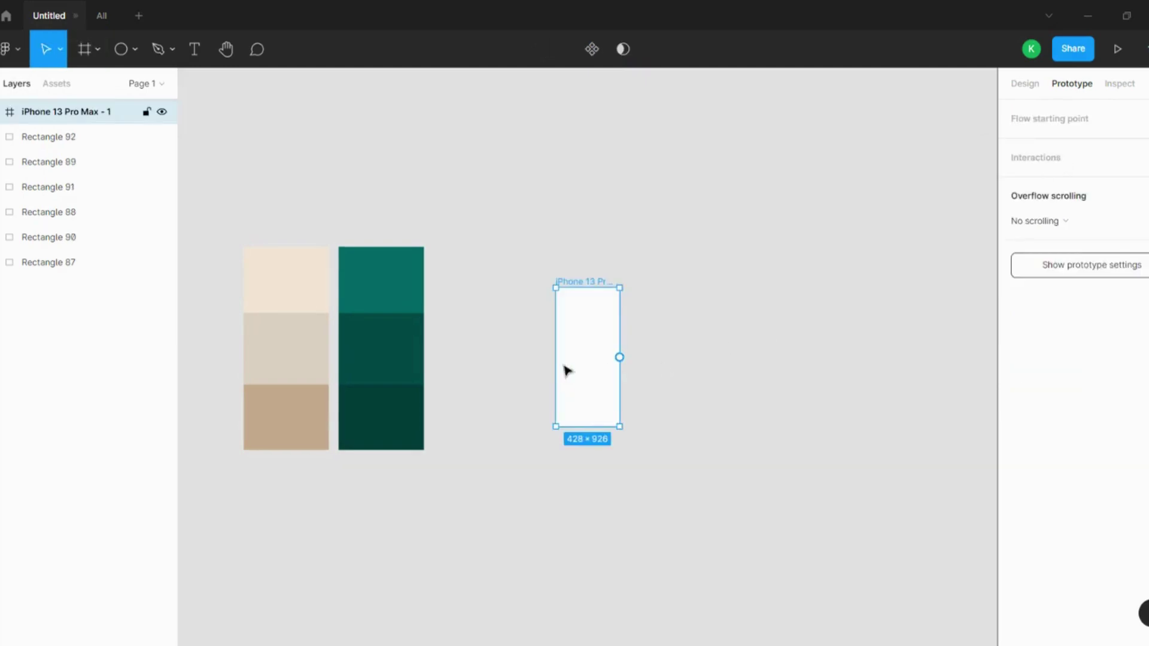
{"action": "scroll", "coordinate": [565, 371], "scroll_direction": "up", "scroll_amount": 5}
{"action": "left_click", "coordinate": [1024, 84]}
{"action": "key", "text": "Escape"}
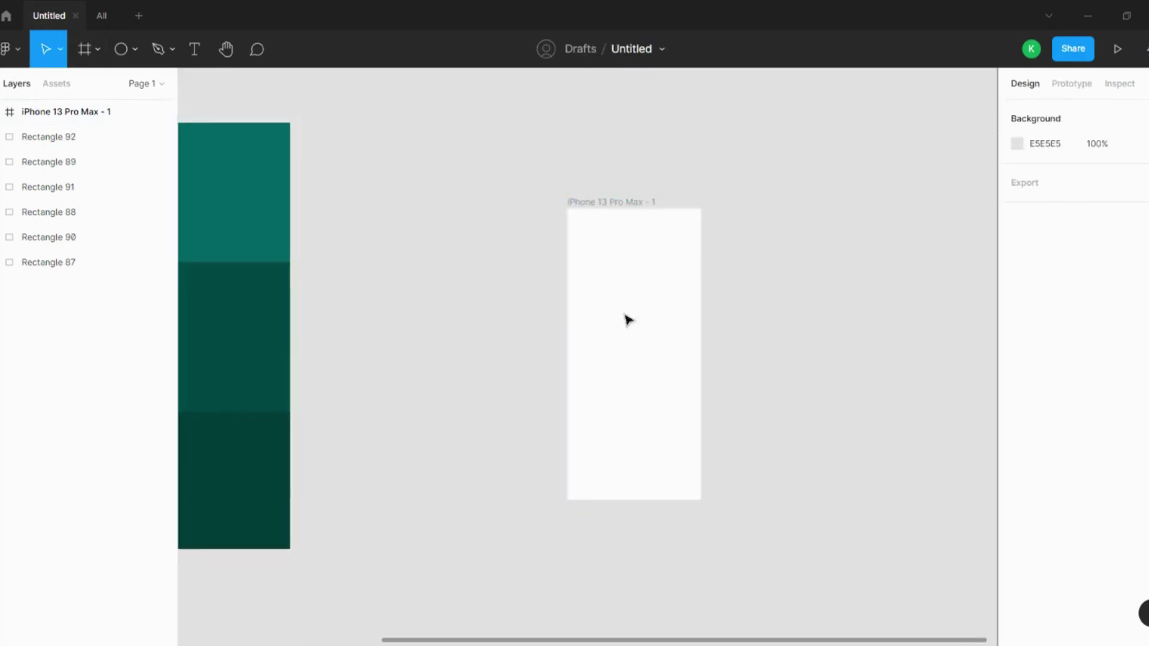
{"action": "scroll", "coordinate": [625, 317], "scroll_direction": "down", "scroll_amount": 5}
{"action": "left_click", "coordinate": [669, 317]}
{"action": "scroll", "coordinate": [682, 308], "scroll_direction": "up", "scroll_amount": 5}
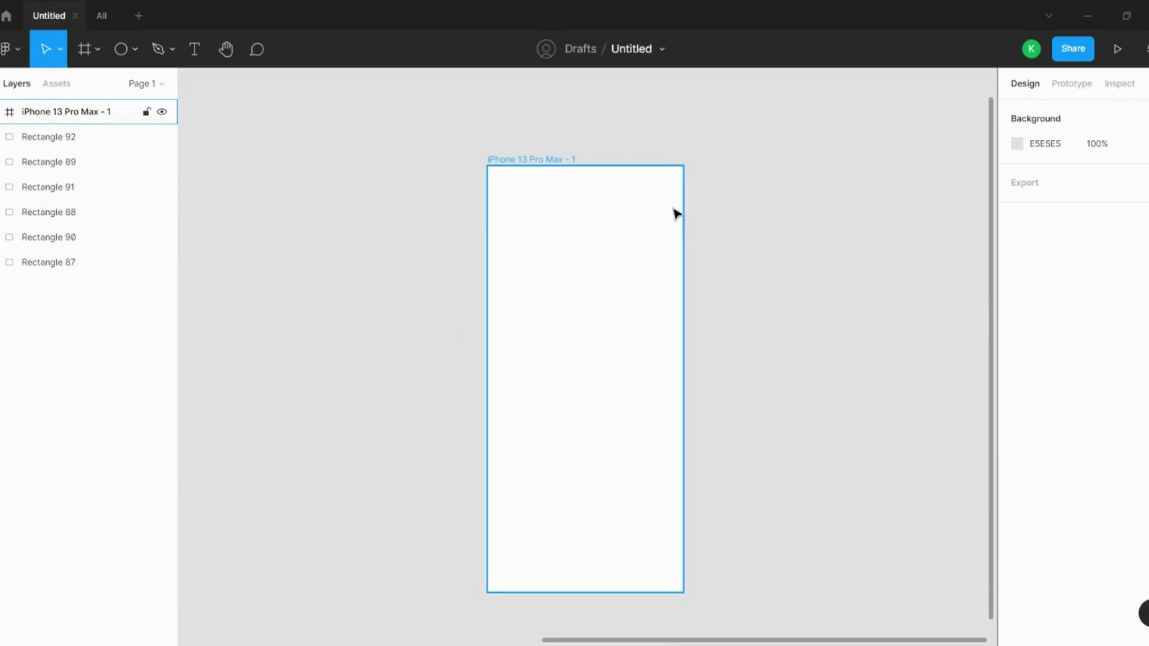
{"action": "key", "text": "Escape"}
- Add a 'Light Mode' heading centred near the top of the frame
{"action": "key", "text": "t"}
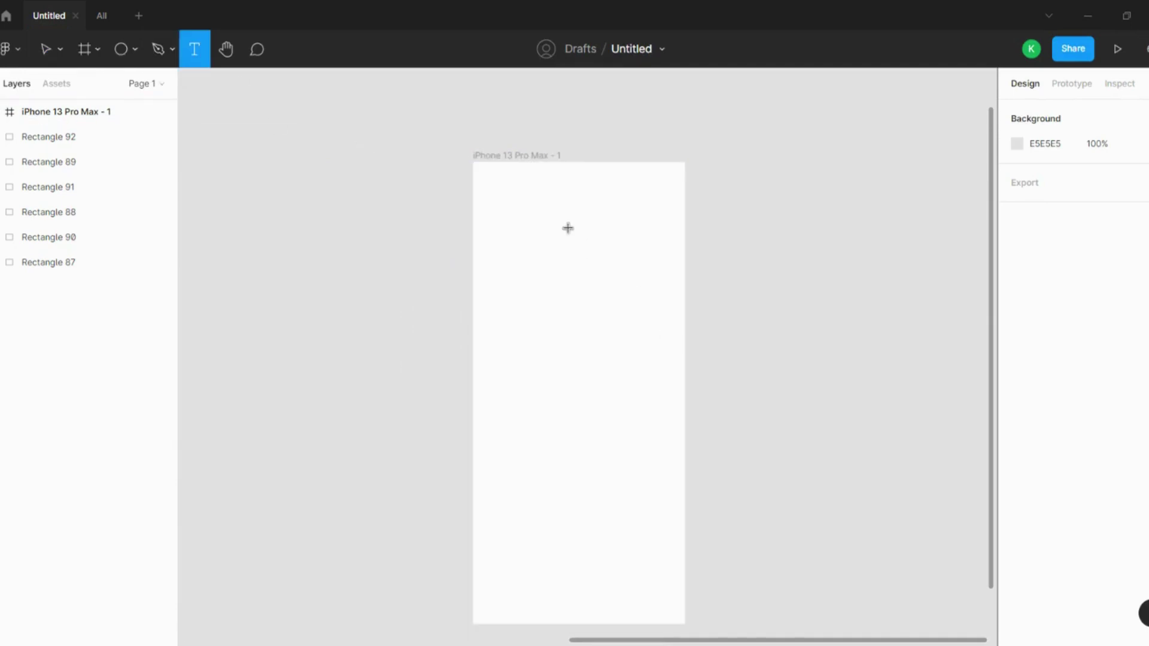
{"action": "left_click", "coordinate": [555, 221]}
{"action": "type", "text": "Light Mode"}
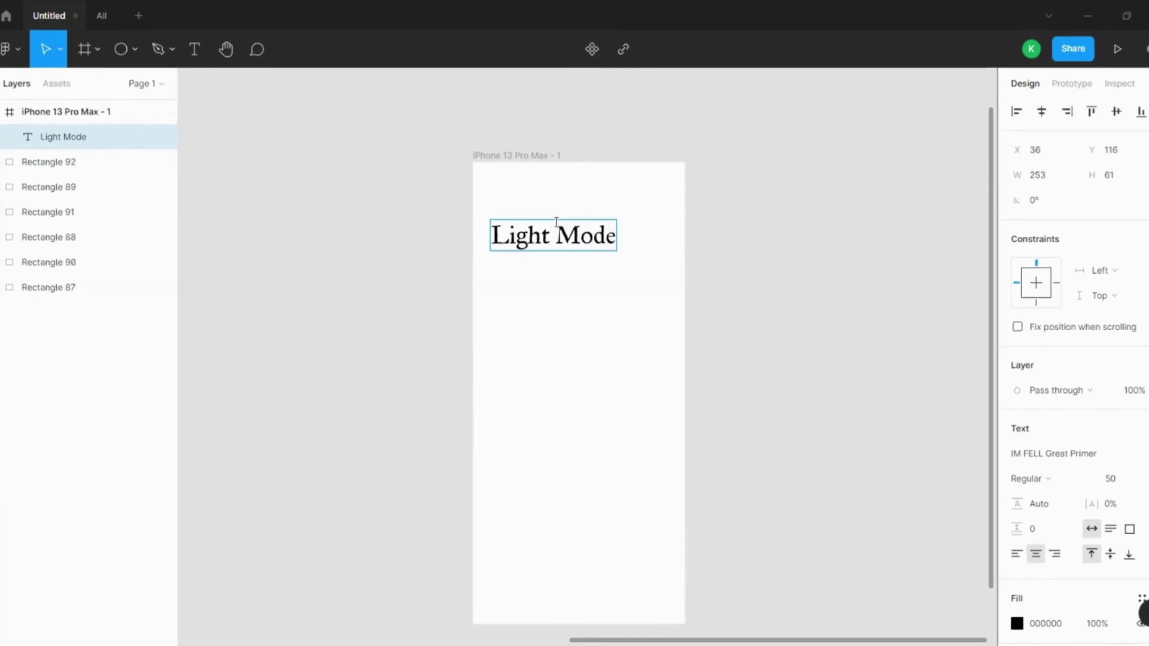
{"action": "key", "text": "Escape"}
{"action": "left_click_drag", "start_coordinate": [591, 241], "coordinate": [619, 222]}
{"action": "left_click", "coordinate": [709, 220]}
{"action": "scroll", "coordinate": [709, 221], "scroll_direction": "down", "scroll_amount": 3}
{"action": "scroll", "coordinate": [674, 195], "scroll_direction": "up", "scroll_amount": 6}
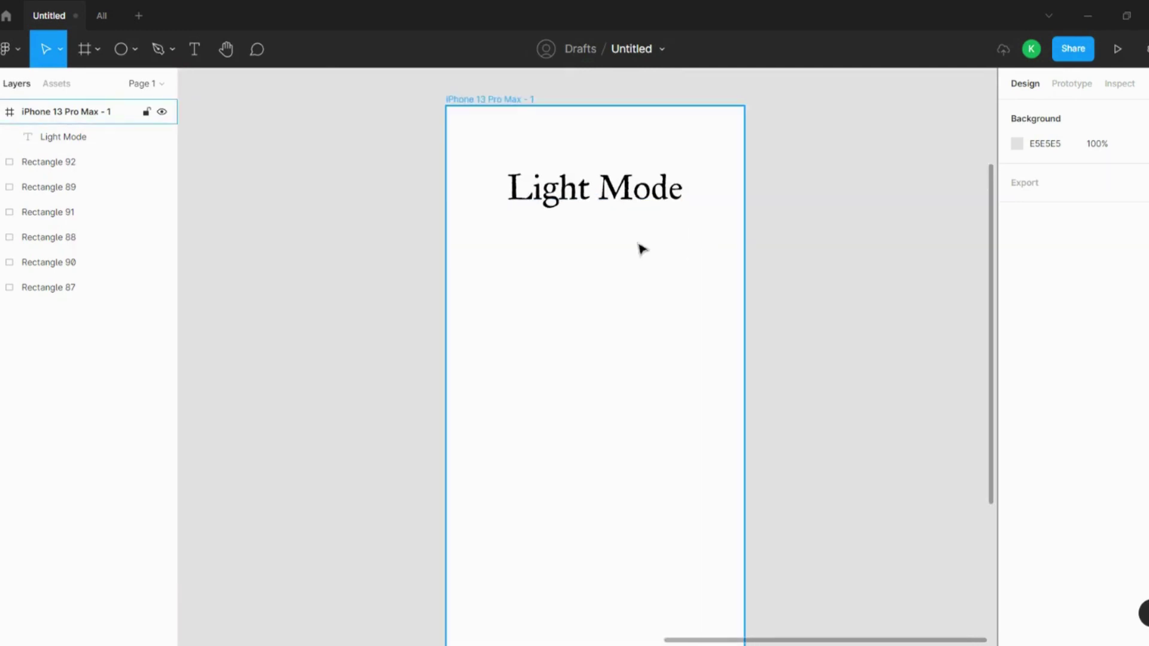
{"action": "scroll", "coordinate": [716, 225], "scroll_direction": "up", "scroll_amount": 2}
{"action": "scroll", "coordinate": [635, 259], "scroll_direction": "down", "scroll_amount": 1}
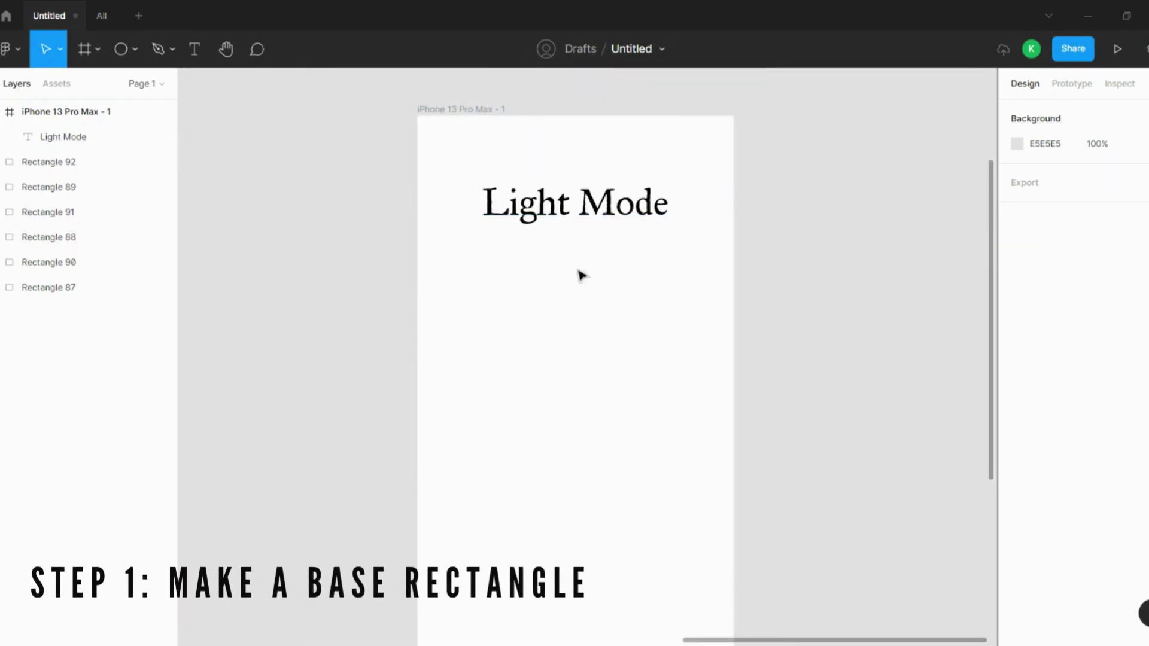
- Draw a 332×89 grey rectangle centred below the Light Mode heading at X 48, Y 227
{"action": "left_click", "coordinate": [100, 50]}
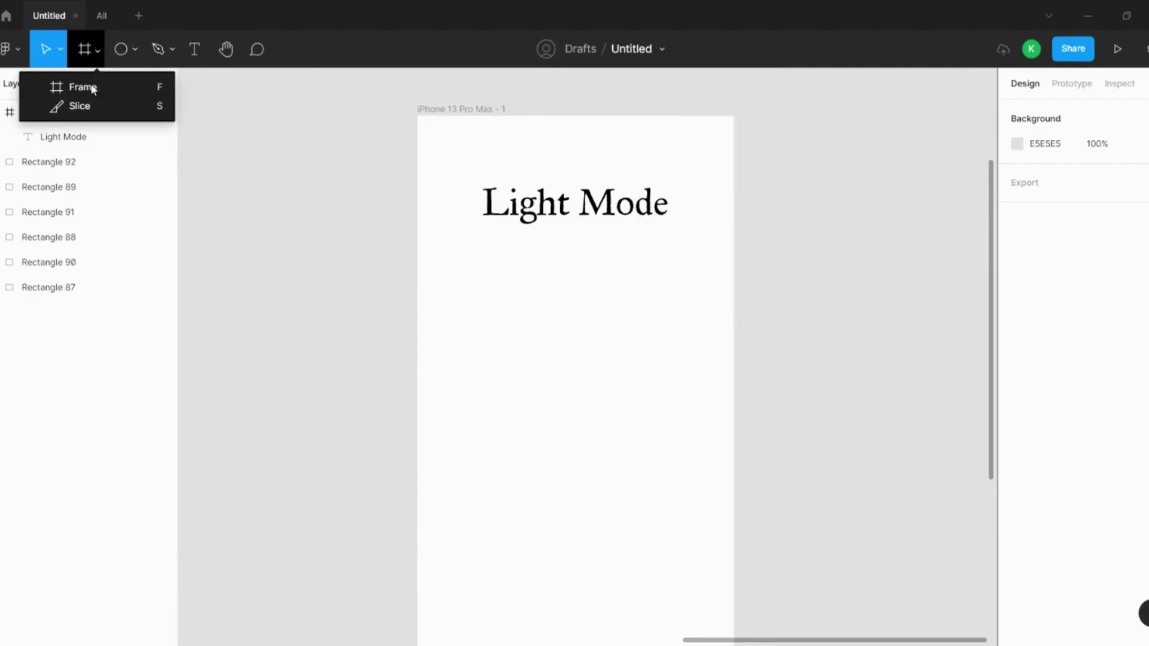
{"action": "left_click", "coordinate": [134, 49]}
{"action": "left_click", "coordinate": [134, 84]}
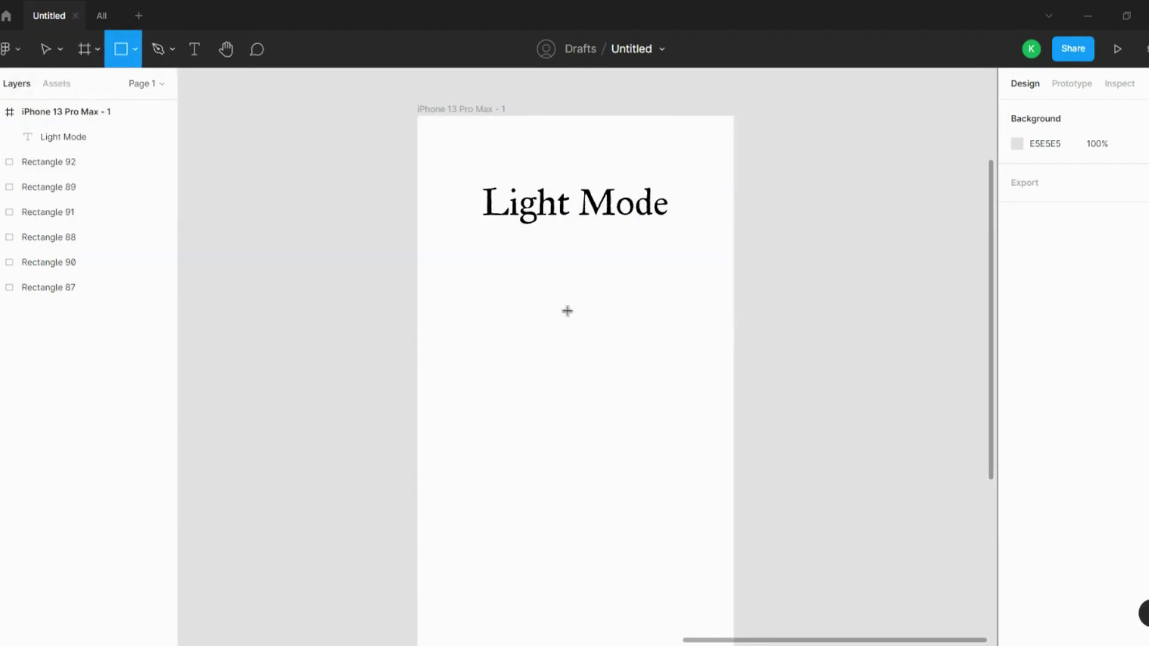
{"action": "left_click_drag", "start_coordinate": [455, 252], "coordinate": [702, 323]}
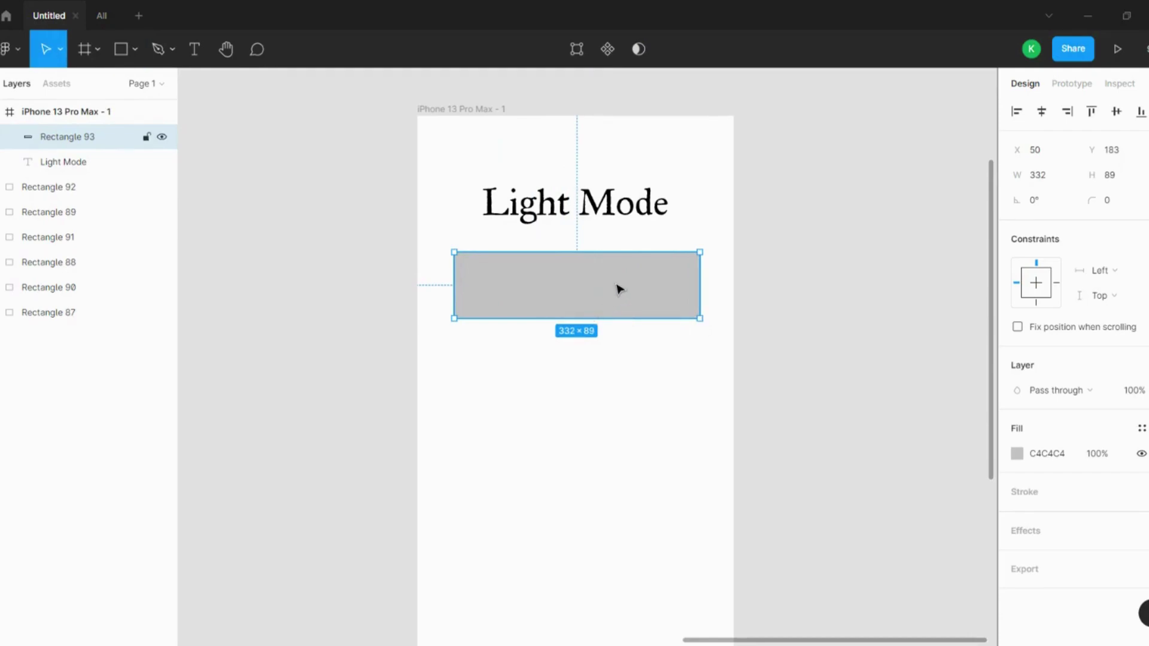
{"action": "left_click_drag", "start_coordinate": [606, 300], "coordinate": [603, 329]}
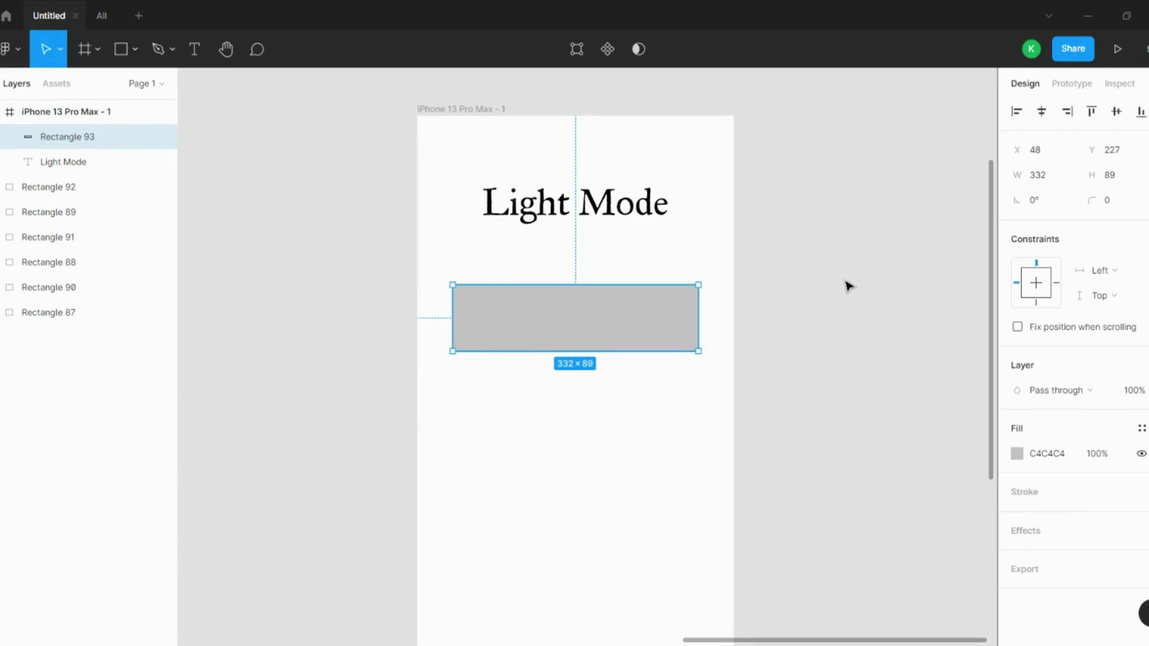
{"action": "scroll", "coordinate": [745, 217], "scroll_direction": "down", "scroll_amount": 2}
{"action": "left_click", "coordinate": [788, 212]}
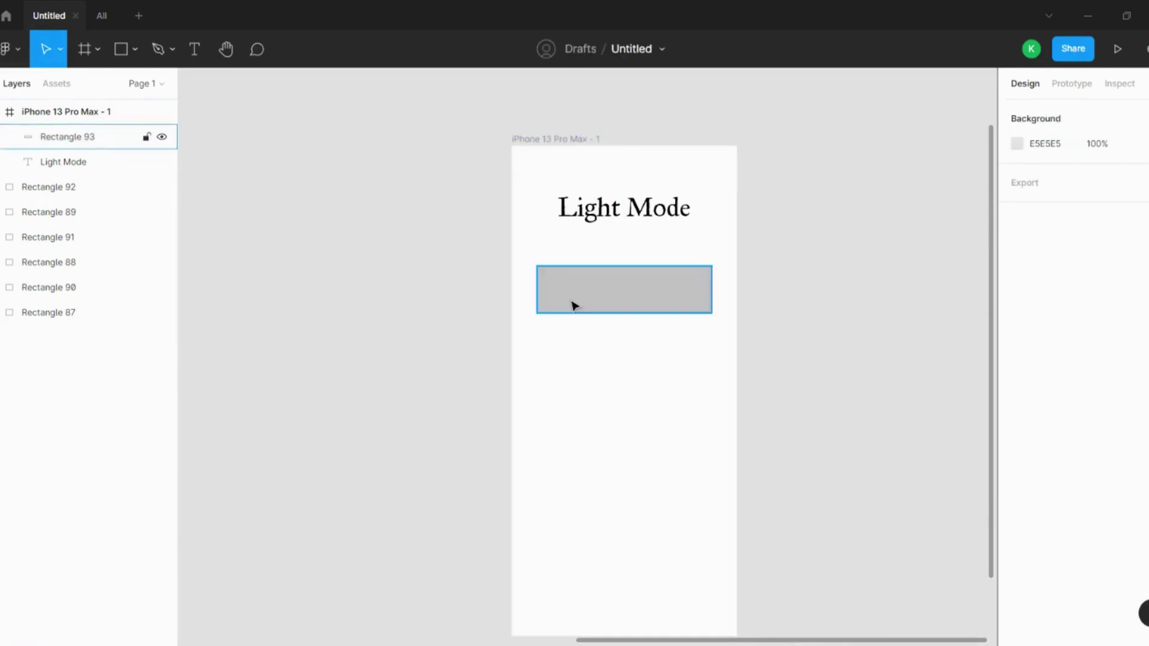
{"action": "scroll", "coordinate": [618, 286], "scroll_direction": "up", "scroll_amount": 3}
{"action": "left_click", "coordinate": [126, 49]}
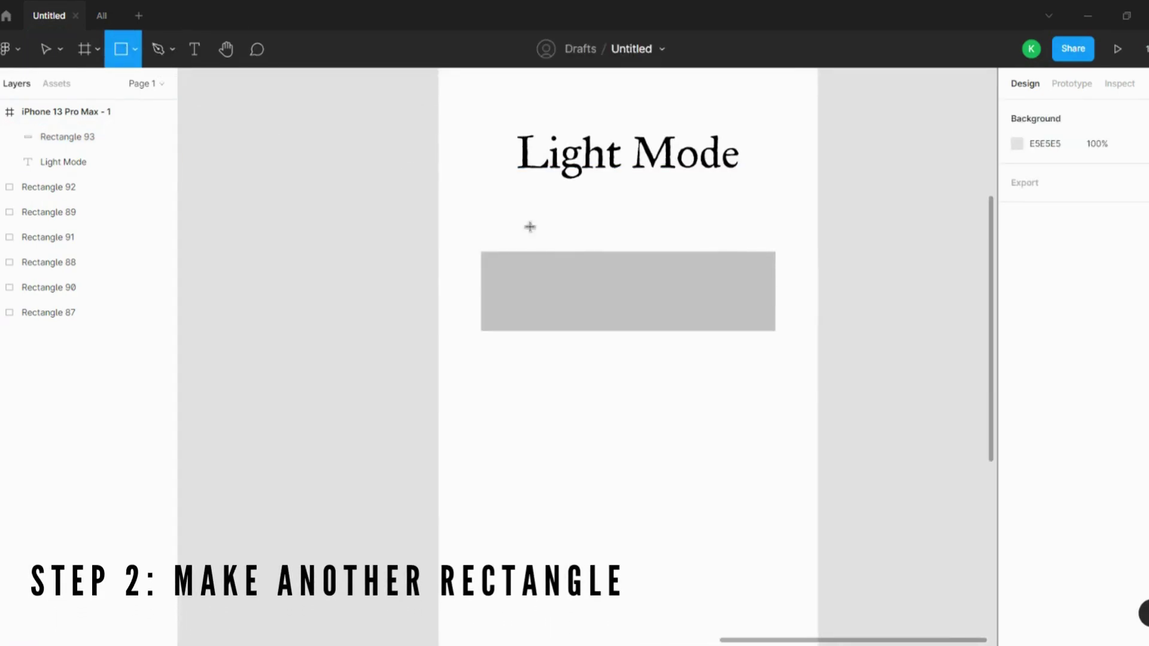
- Draw a 260×17 bar inside the base rectangle and fill it with a sampled beige swatch
{"action": "mouse_move", "coordinate": [511, 283]}
{"action": "left_mouse_down"}
{"action": "mouse_move", "coordinate": [516, 298]}
{"action": "mouse_move", "coordinate": [725, 304]}
{"action": "mouse_move", "coordinate": [725, 290]}
{"action": "mouse_move", "coordinate": [520, 284]}
{"action": "mouse_move", "coordinate": [740, 288]}
{"action": "left_mouse_up"}
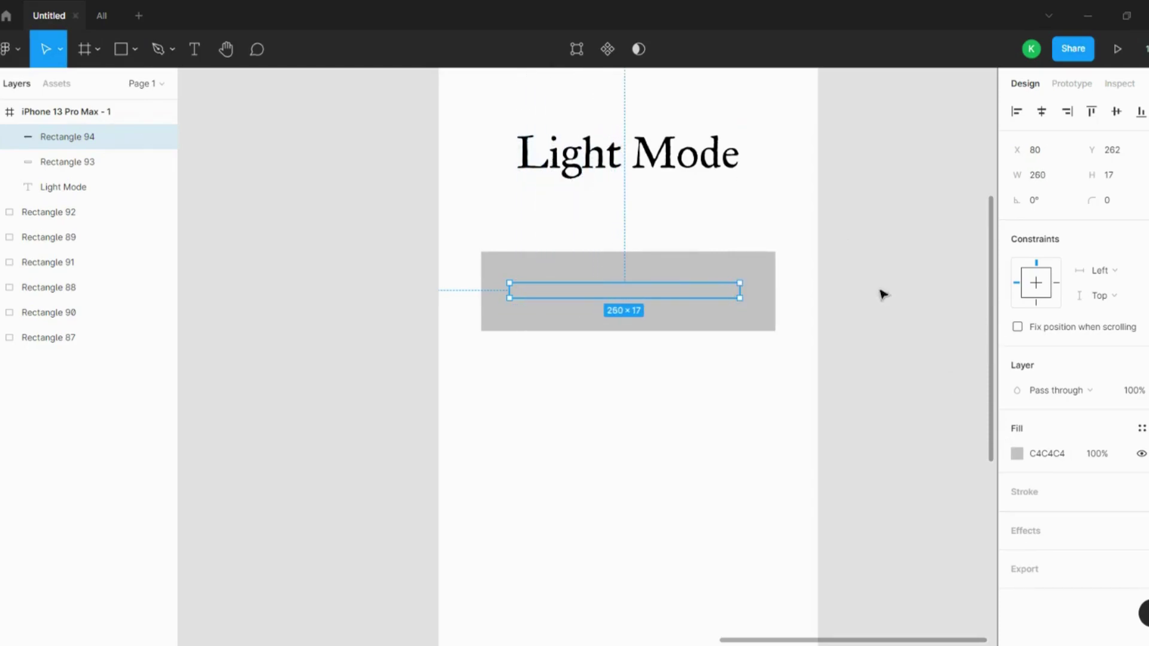
{"action": "scroll", "coordinate": [838, 269], "scroll_direction": "down", "scroll_amount": 5}
{"action": "left_click", "coordinate": [1020, 455]}
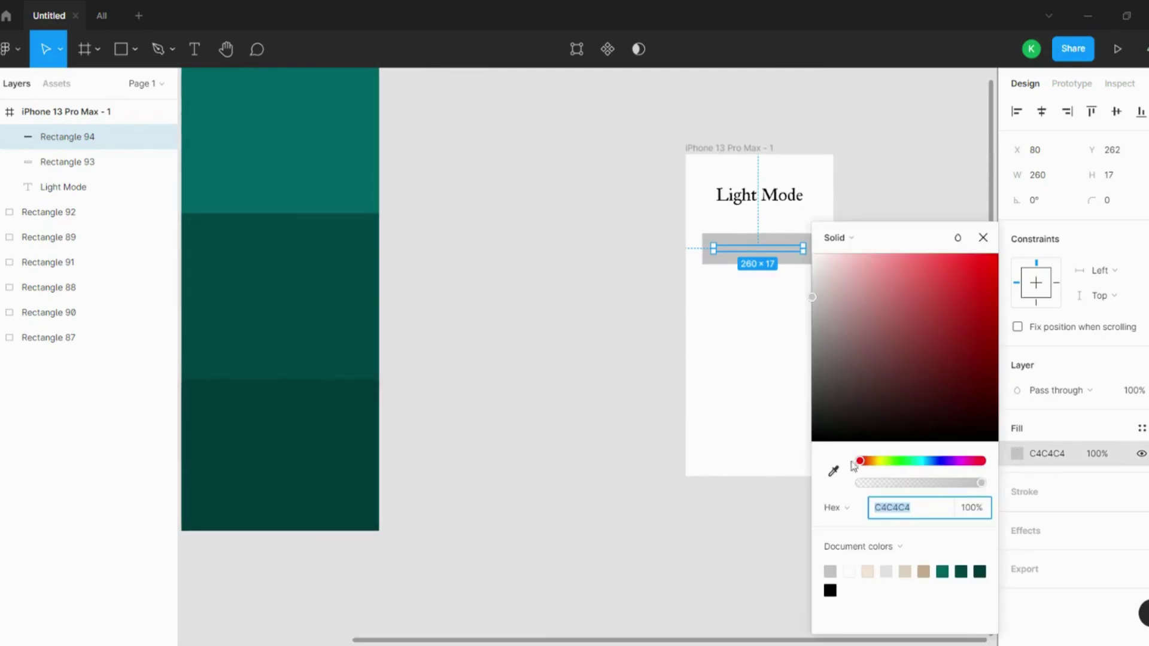
{"action": "left_click", "coordinate": [833, 469]}
{"action": "scroll", "coordinate": [682, 372], "scroll_direction": "down", "scroll_amount": 3}
{"action": "left_click", "coordinate": [326, 313]}
{"action": "left_click", "coordinate": [788, 300]}
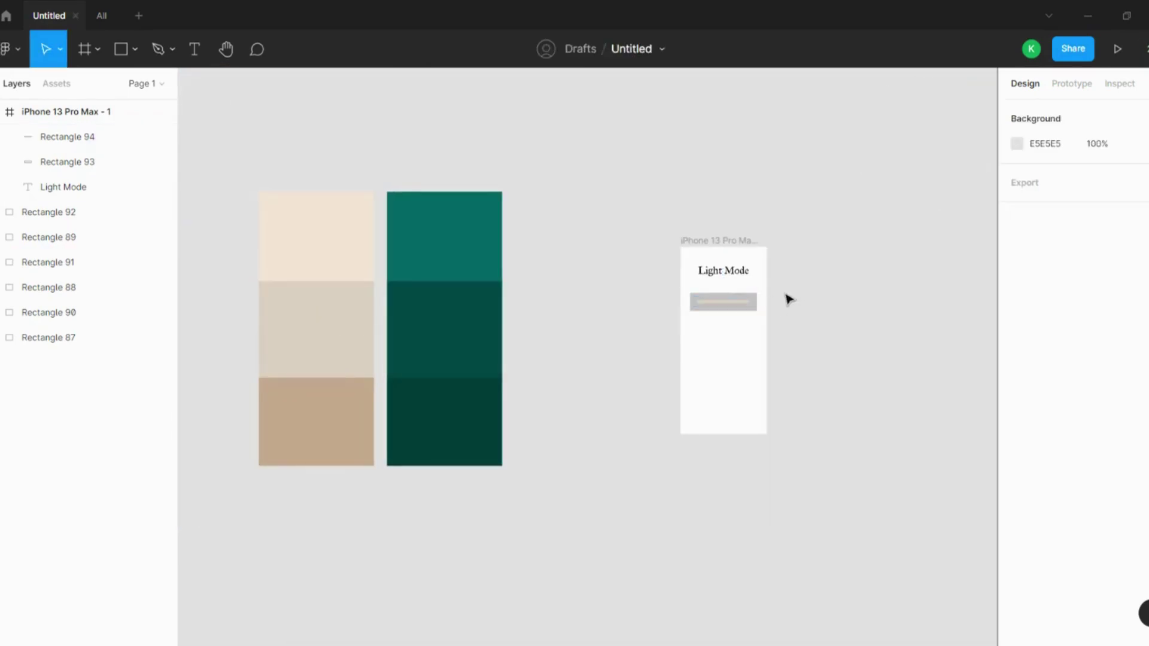
- Fill the base rectangle with the lightest beige swatch from the palette
{"action": "left_click", "coordinate": [755, 309]}
{"action": "left_click", "coordinate": [1016, 454]}
{"action": "left_click", "coordinate": [834, 471]}
{"action": "left_click", "coordinate": [367, 206]}
{"action": "left_click", "coordinate": [981, 239]}
{"action": "left_click", "coordinate": [794, 297]}
{"action": "scroll", "coordinate": [676, 318], "scroll_direction": "up", "scroll_amount": 5}
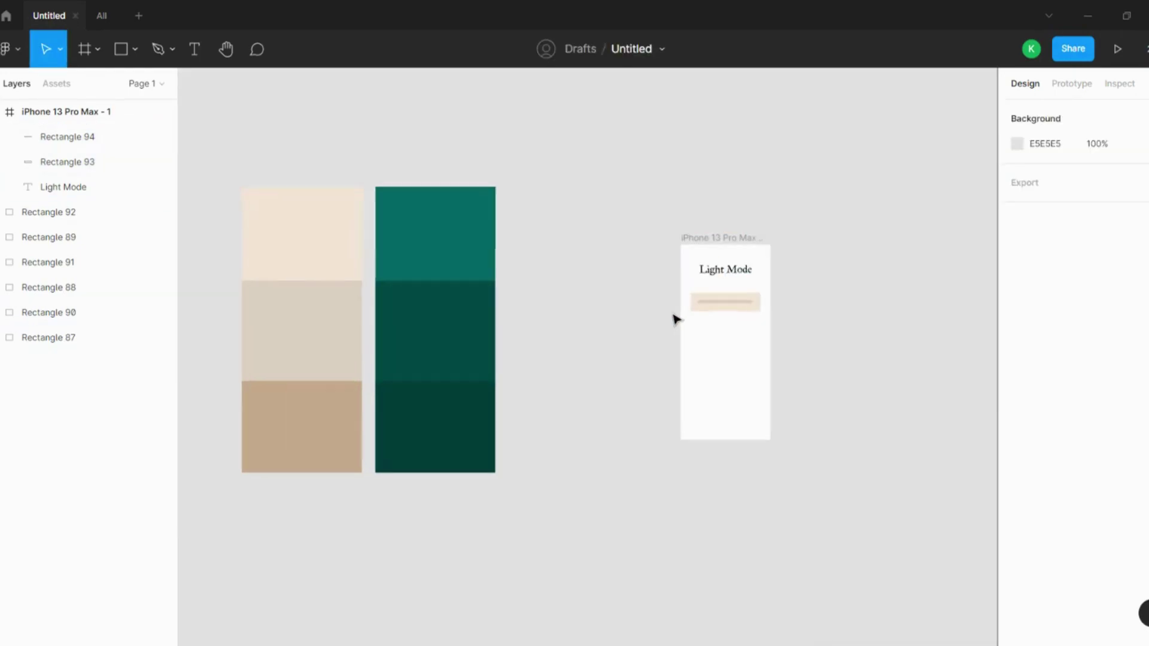
{"action": "scroll", "coordinate": [723, 274], "scroll_direction": "up", "scroll_amount": 2}
{"action": "scroll", "coordinate": [830, 287], "scroll_direction": "down", "scroll_amount": 4}
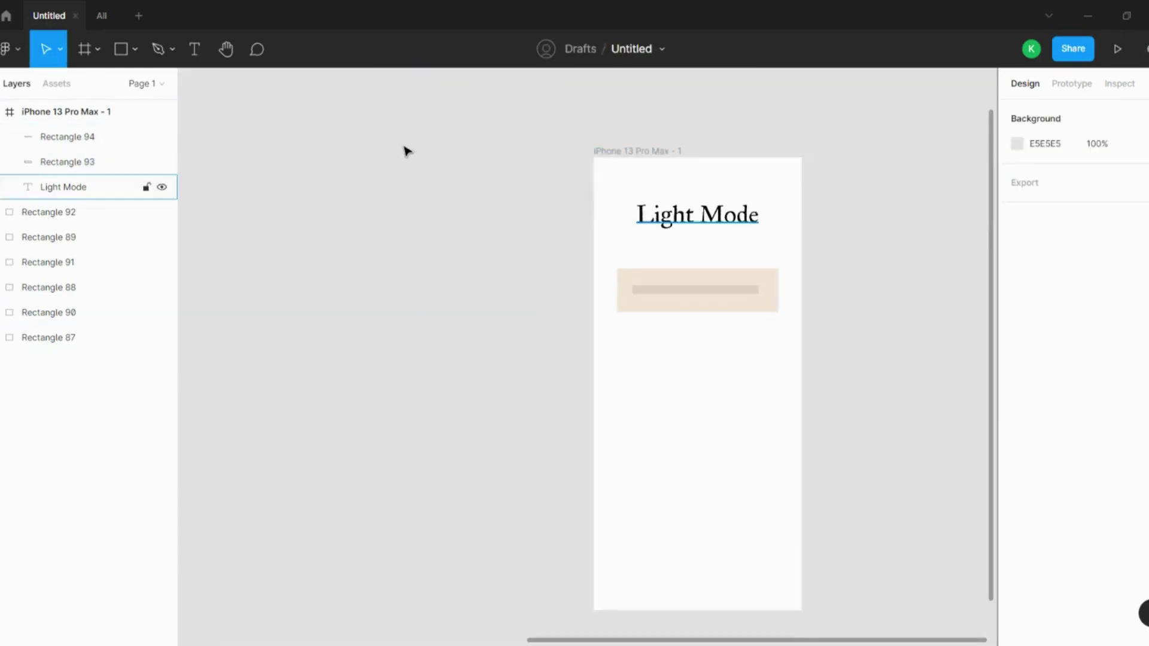
{"action": "left_click", "coordinate": [132, 51]}
- Draw a 29×29 circle at the bar's right end and fill it tan #C9AD90
{"action": "left_click", "coordinate": [122, 144]}
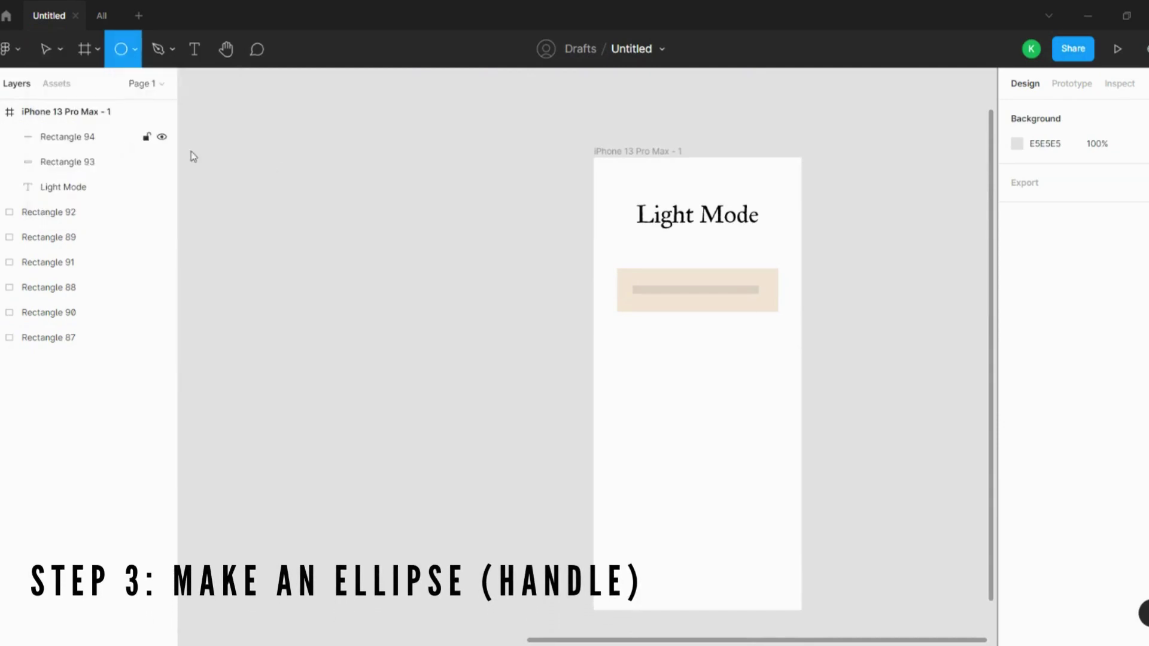
{"action": "scroll", "coordinate": [785, 288], "scroll_direction": "up", "scroll_amount": 5}
{"action": "scroll", "coordinate": [709, 272], "scroll_direction": "up", "scroll_amount": 1}
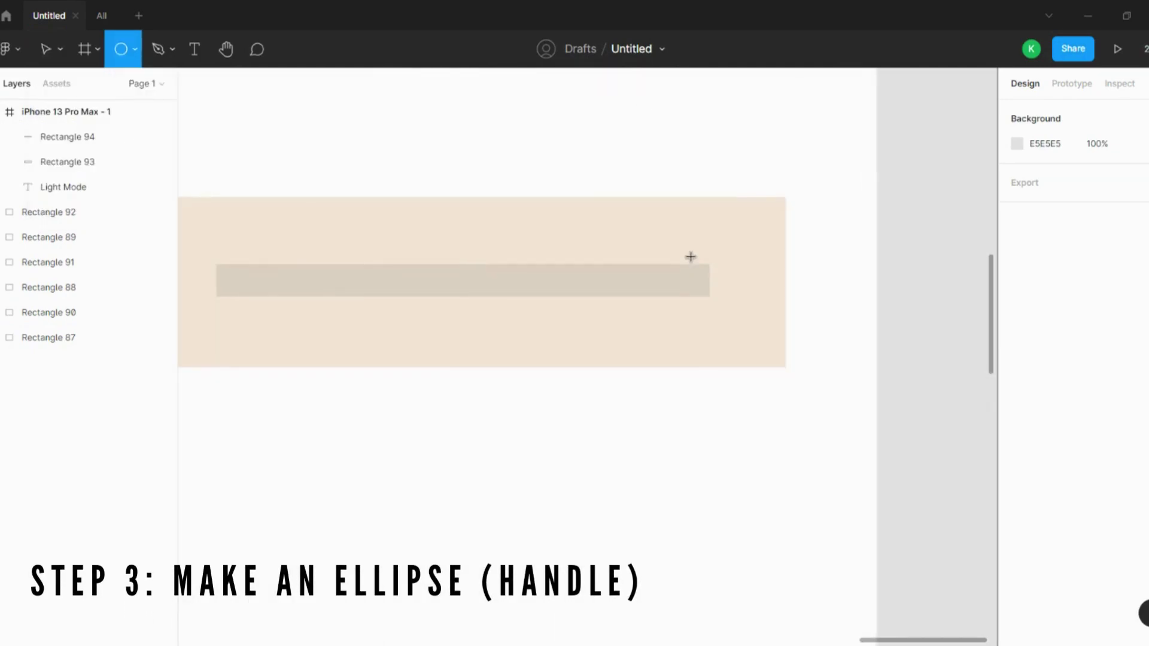
{"action": "left_click_drag", "start_coordinate": [682, 253], "coordinate": [729, 267]}
{"action": "scroll", "coordinate": [781, 239], "scroll_direction": "down", "scroll_amount": 2}
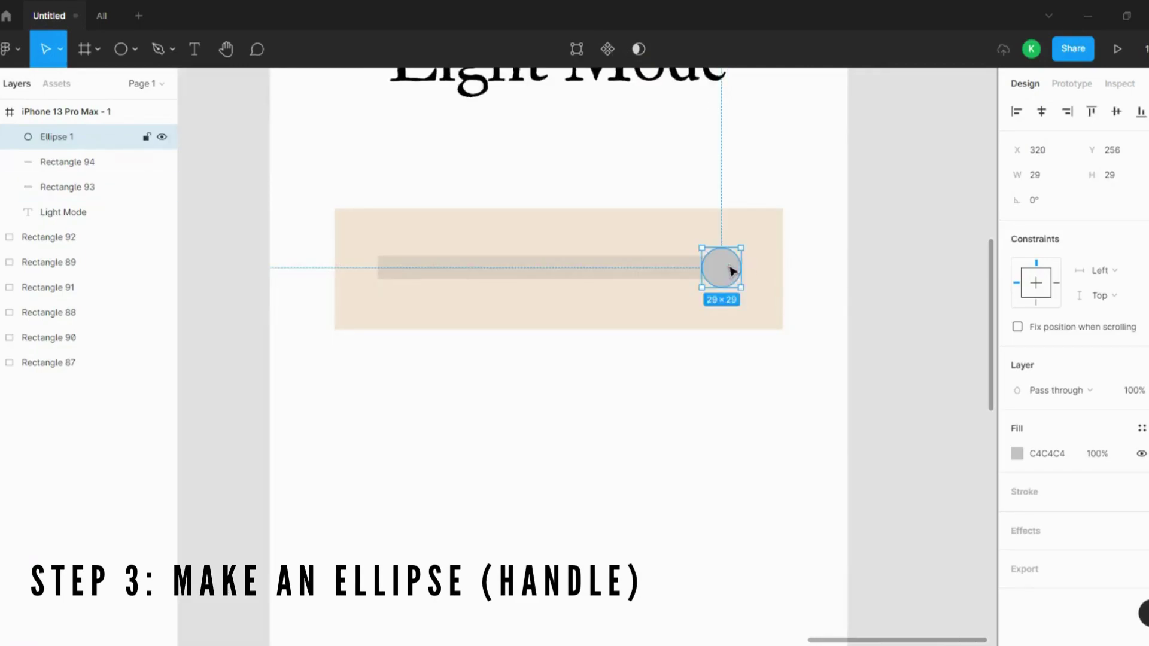
{"action": "scroll", "coordinate": [778, 272], "scroll_direction": "down", "scroll_amount": 5}
{"action": "key", "text": "i"}
{"action": "scroll", "coordinate": [692, 270], "scroll_direction": "down", "scroll_amount": 3}
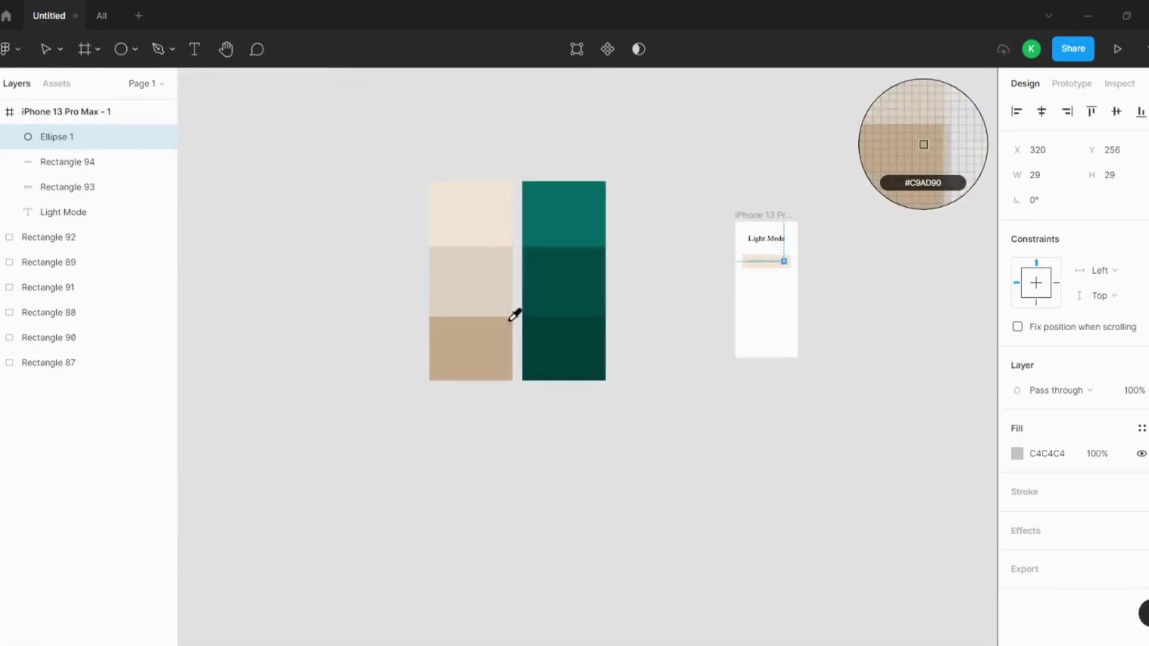
{"action": "left_click", "coordinate": [514, 314]}
{"action": "scroll", "coordinate": [828, 223], "scroll_direction": "up", "scroll_amount": 6}
{"action": "left_click", "coordinate": [615, 379]}
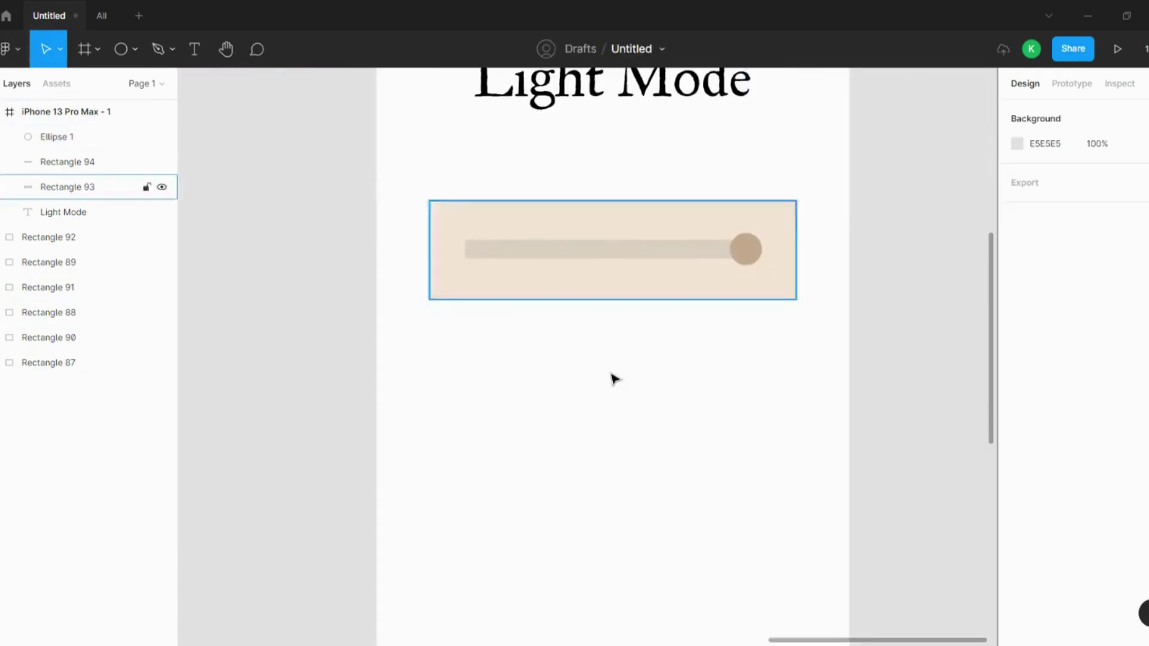
- Check the base rectangle, inner bar and circle handle by selecting each in turn
{"action": "scroll", "coordinate": [615, 378], "scroll_direction": "down", "scroll_amount": 2}
{"action": "scroll", "coordinate": [646, 357], "scroll_direction": "up", "scroll_amount": 3}
{"action": "scroll", "coordinate": [668, 334], "scroll_direction": "down", "scroll_amount": 1}
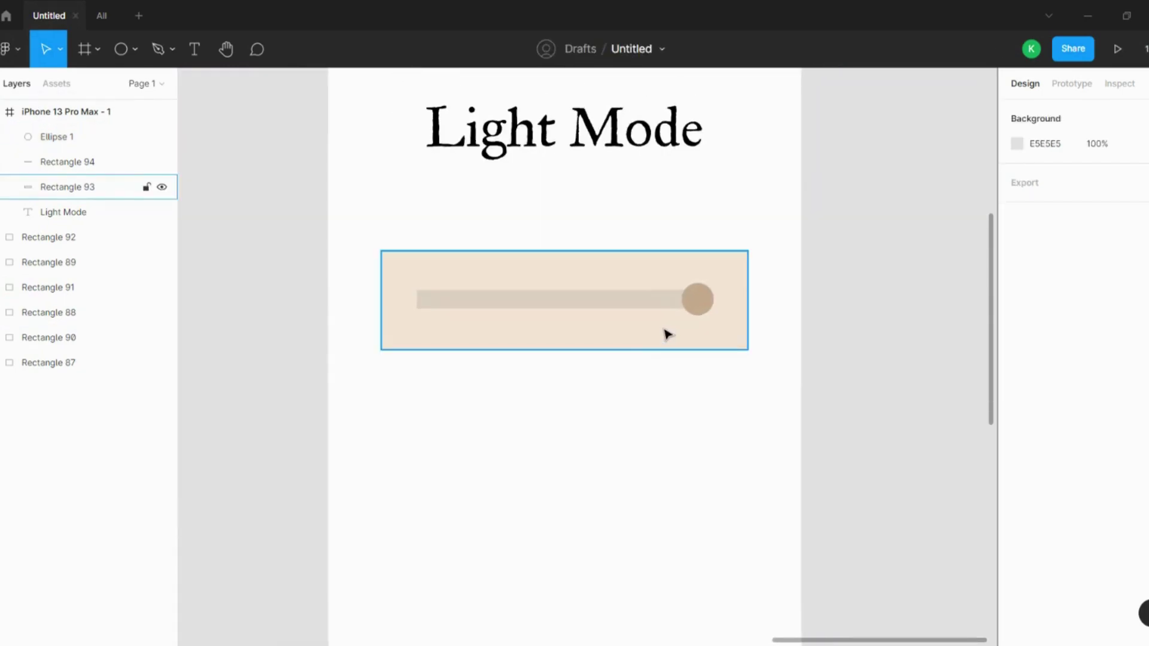
{"action": "left_click", "coordinate": [668, 334]}
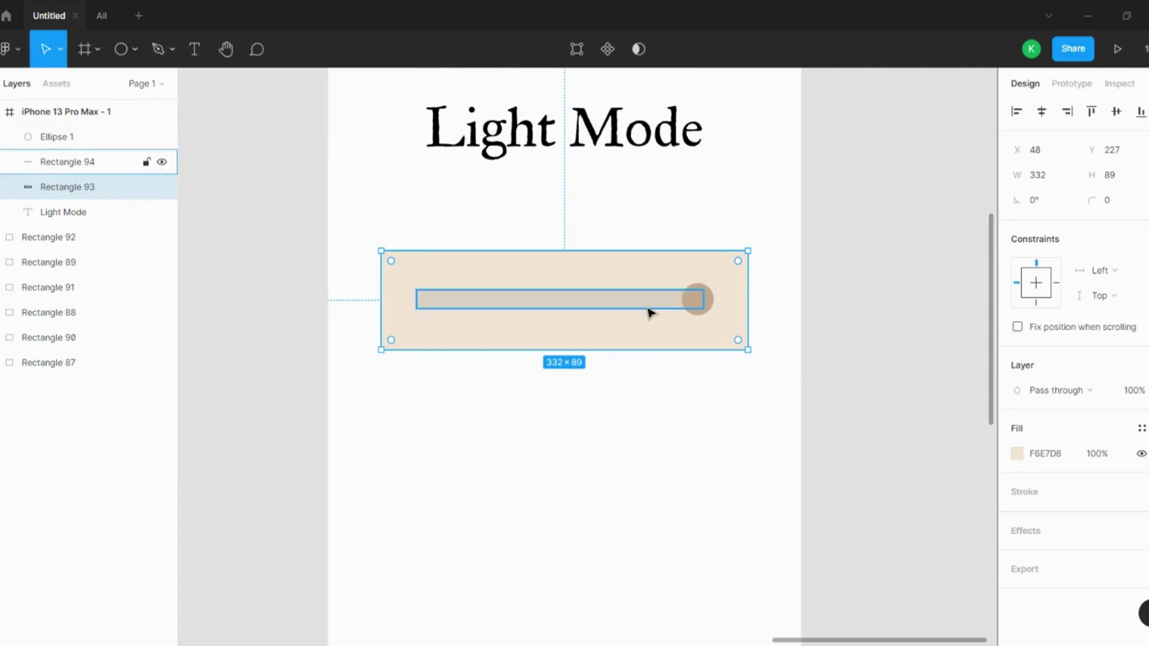
{"action": "left_click", "coordinate": [646, 305]}
{"action": "scroll", "coordinate": [709, 306], "scroll_direction": "up", "scroll_amount": 2}
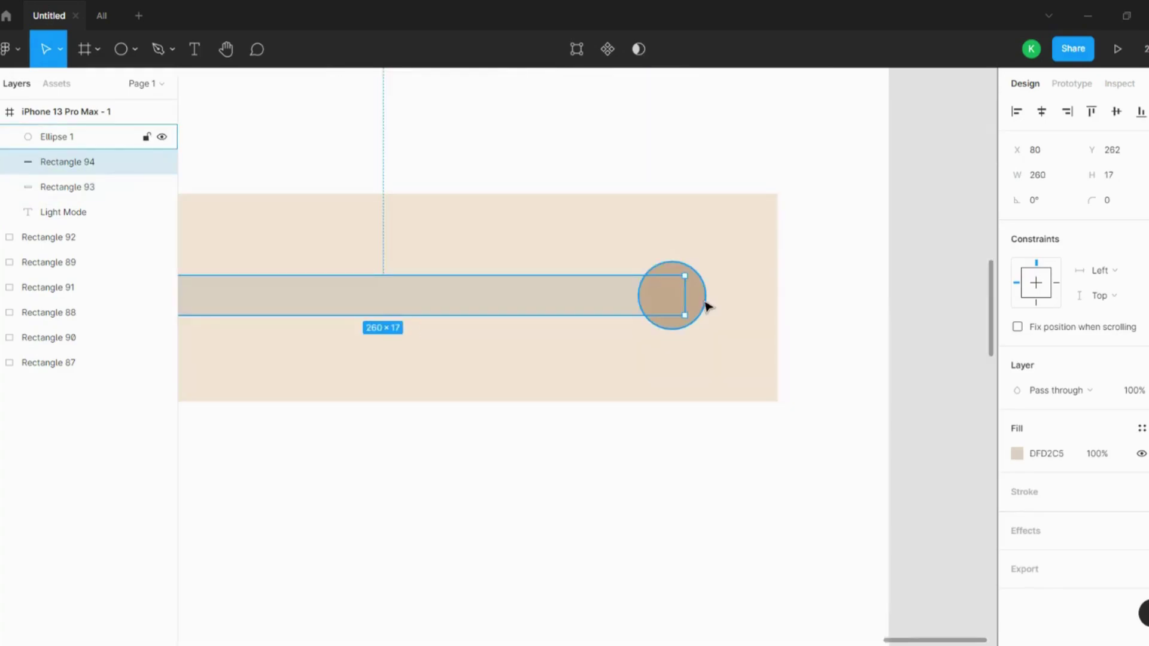
{"action": "left_click", "coordinate": [707, 305]}
{"action": "scroll", "coordinate": [698, 300], "scroll_direction": "down", "scroll_amount": 3}
{"action": "left_click", "coordinate": [821, 254]}
{"action": "scroll", "coordinate": [619, 314], "scroll_direction": "up", "scroll_amount": 2}
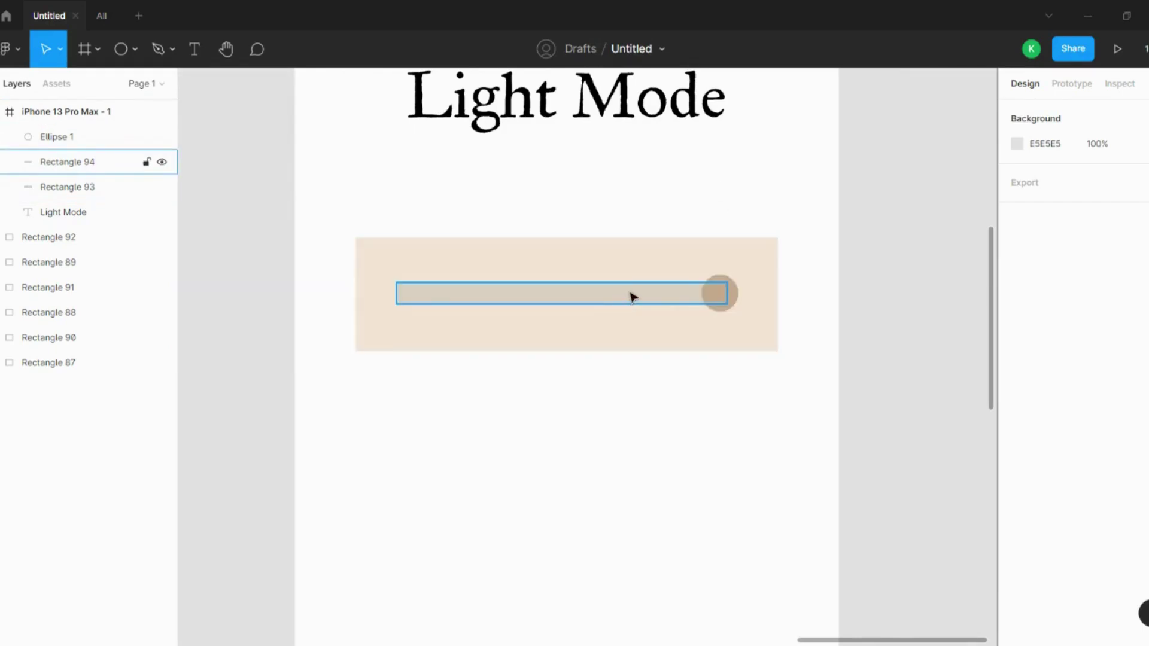
- Shrink the slider's fill bar to an 18×17 stub
{"action": "left_click", "coordinate": [724, 295]}
{"action": "left_click", "coordinate": [626, 300]}
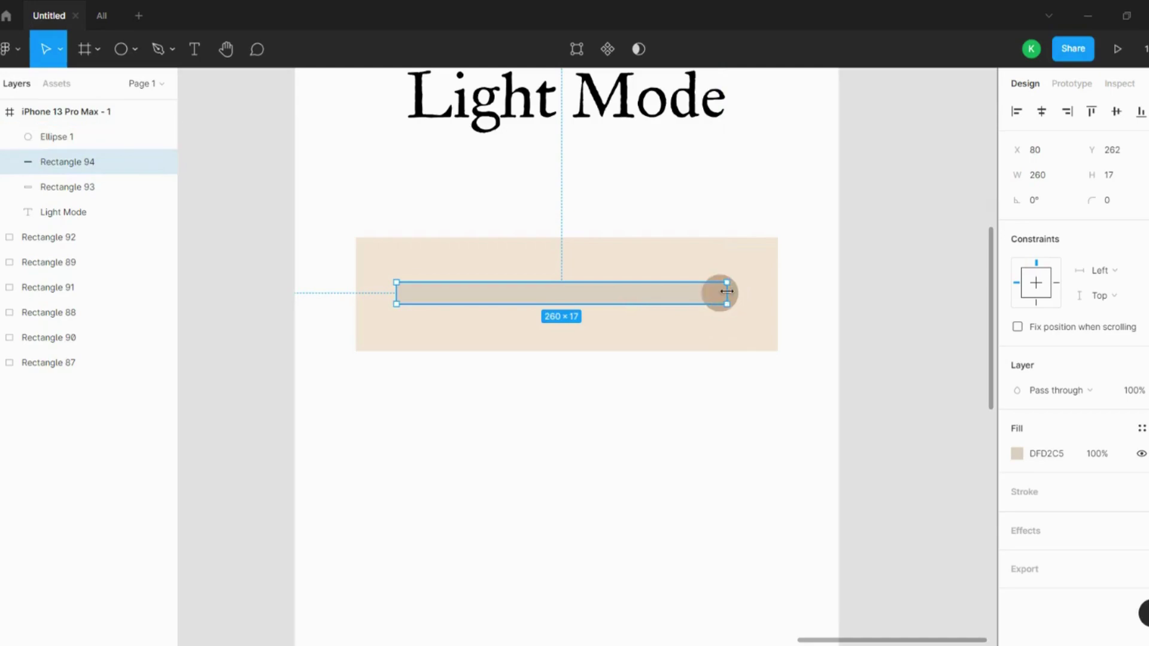
{"action": "left_click_drag", "start_coordinate": [726, 292], "coordinate": [419, 291]}
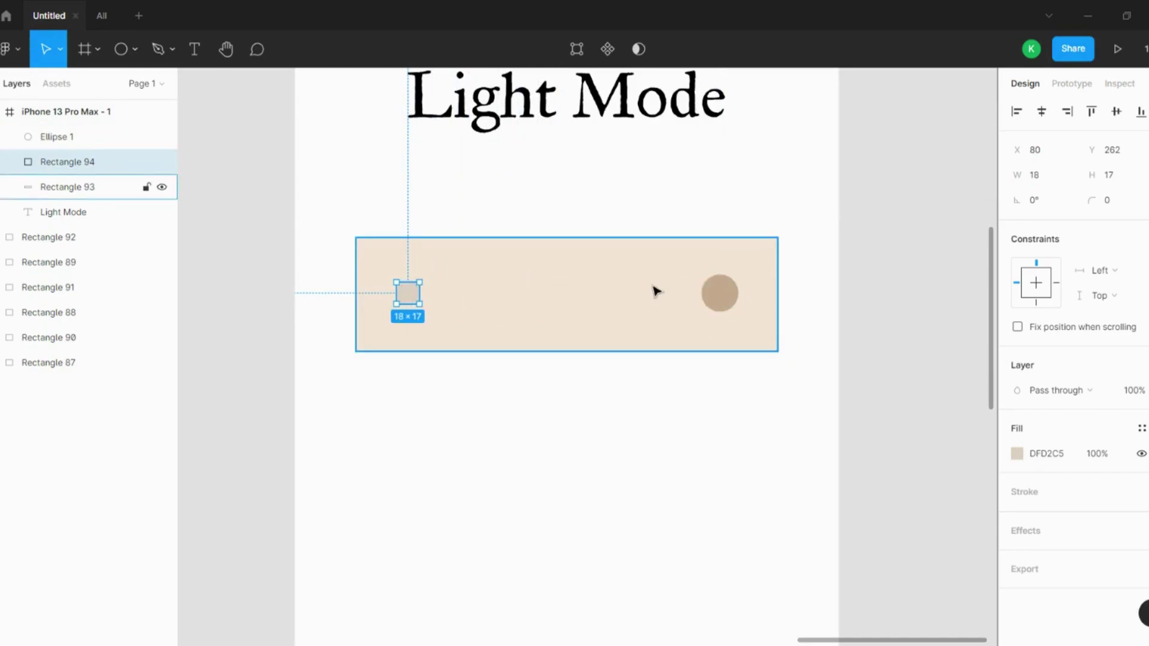
- Move the tan knob to the slider's left end at X 87
{"action": "left_click", "coordinate": [716, 293]}
{"action": "left_click_drag", "start_coordinate": [724, 301], "coordinate": [428, 302]}
{"action": "scroll", "coordinate": [500, 274], "scroll_direction": "down", "scroll_amount": 3}
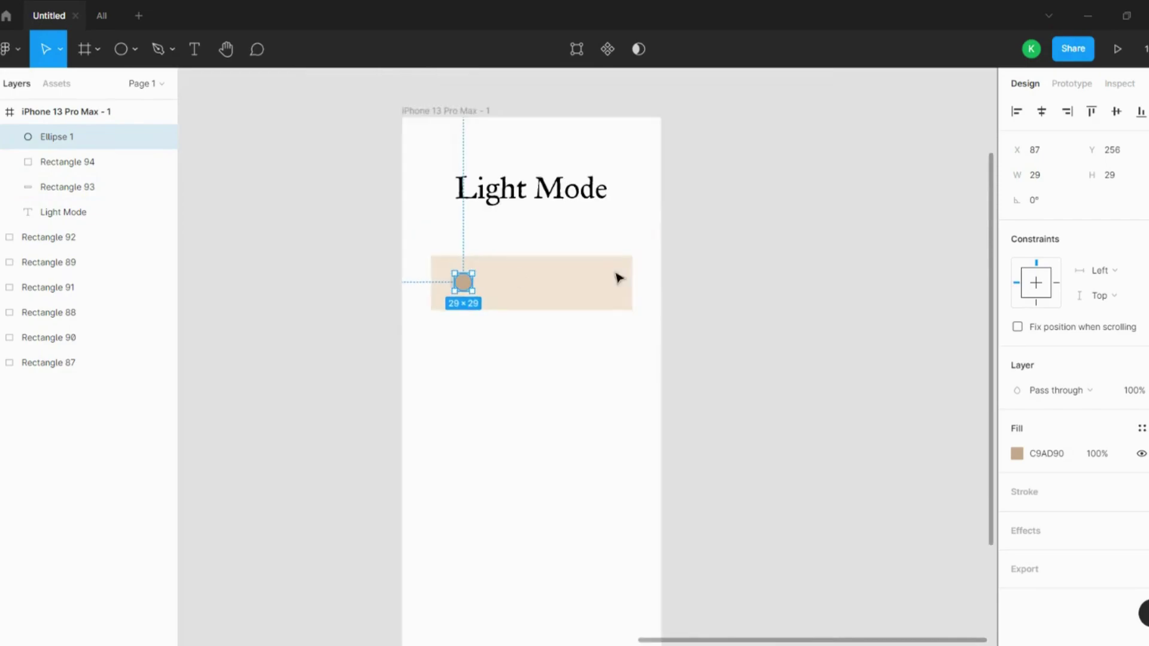
{"action": "left_click", "coordinate": [618, 278]}
{"action": "left_click", "coordinate": [569, 231]}
{"action": "scroll", "coordinate": [569, 231], "scroll_direction": "down", "scroll_amount": 3}
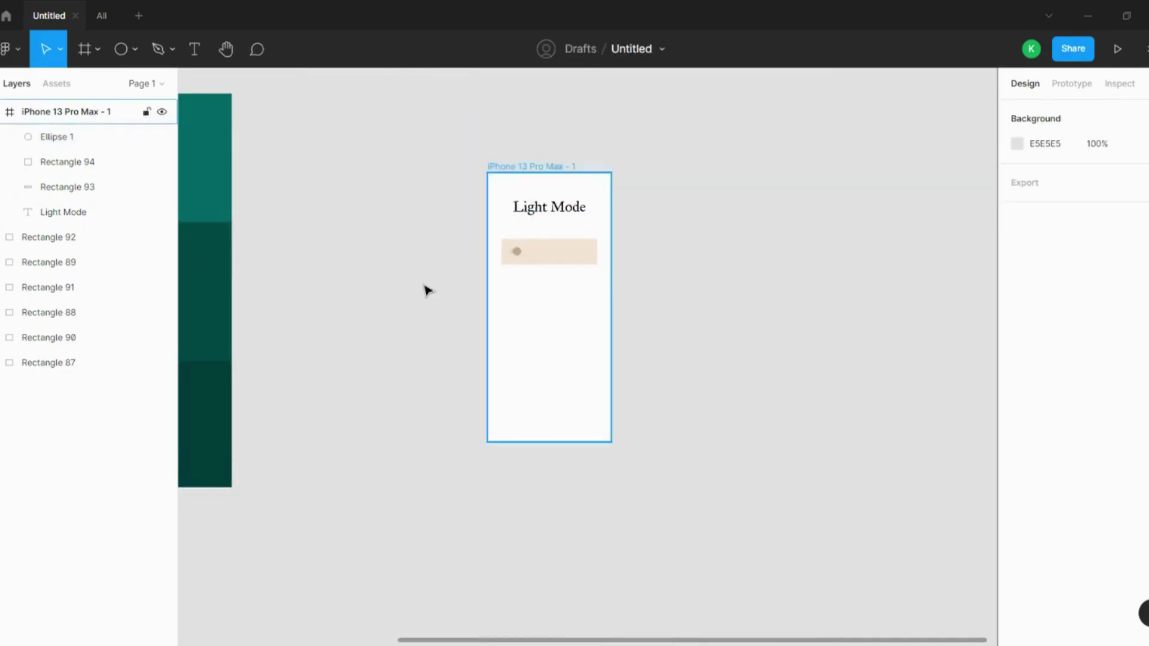
{"action": "scroll", "coordinate": [427, 291], "scroll_direction": "up", "scroll_amount": 3}
{"action": "scroll", "coordinate": [469, 277], "scroll_direction": "down", "scroll_amount": 2}
{"action": "scroll", "coordinate": [723, 241], "scroll_direction": "up", "scroll_amount": 2}
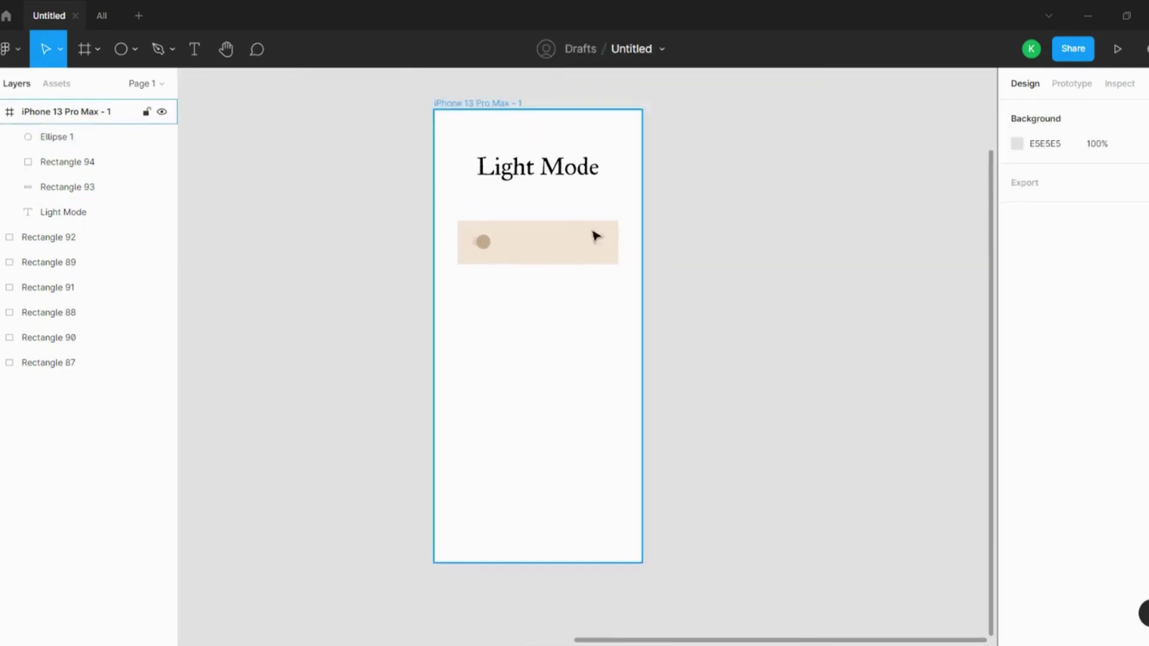
{"action": "scroll", "coordinate": [428, 288], "scroll_direction": "down", "scroll_amount": 2}
{"action": "left_click", "coordinate": [474, 142]}
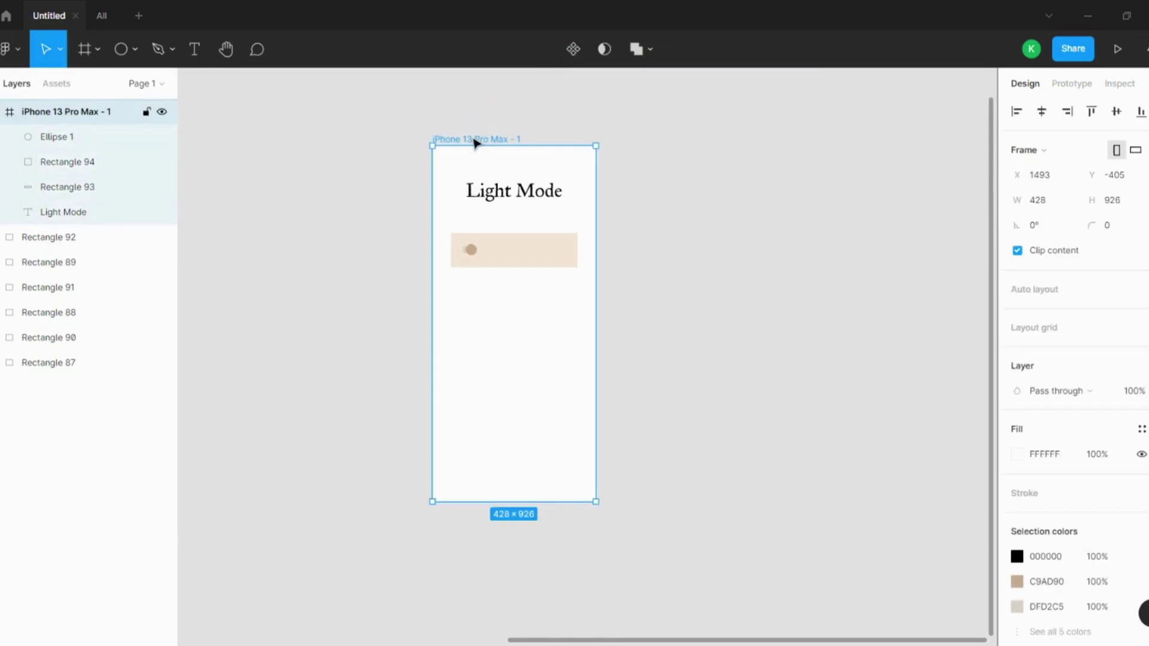
- Recolour the Light Mode heading to the tan swatch #C9AD90
{"action": "left_click", "coordinate": [513, 190]}
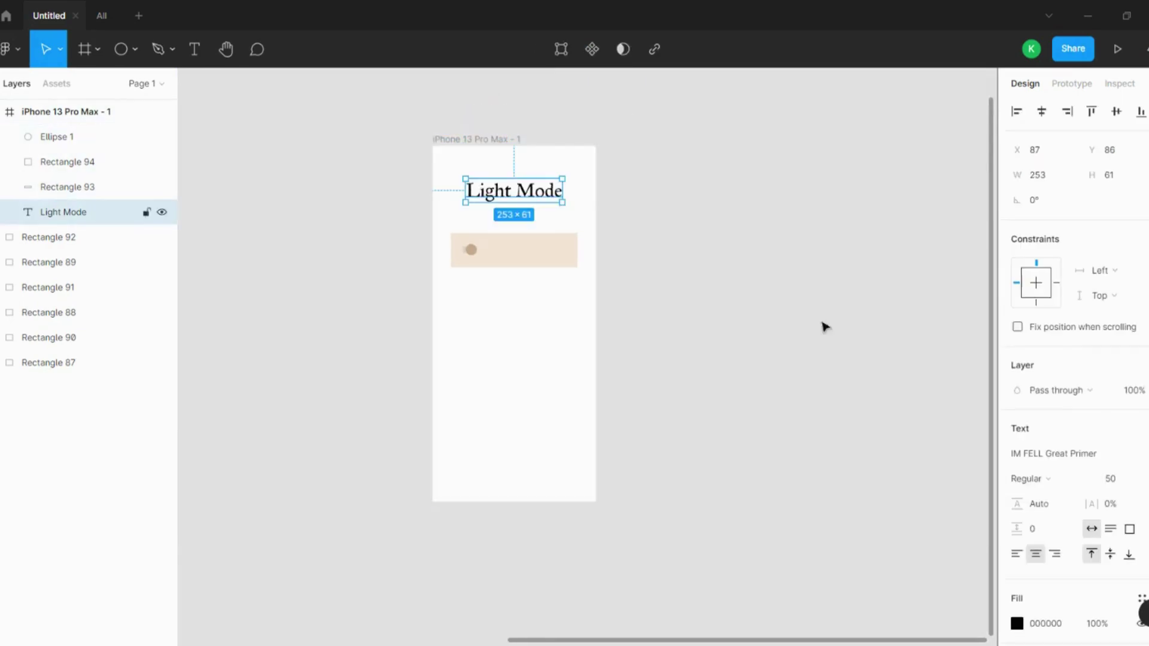
{"action": "left_click", "coordinate": [1060, 623]}
{"action": "type", "text": "44"}
{"action": "key", "text": "Return"}
{"action": "scroll", "coordinate": [775, 289], "scroll_direction": "down", "scroll_amount": 1}
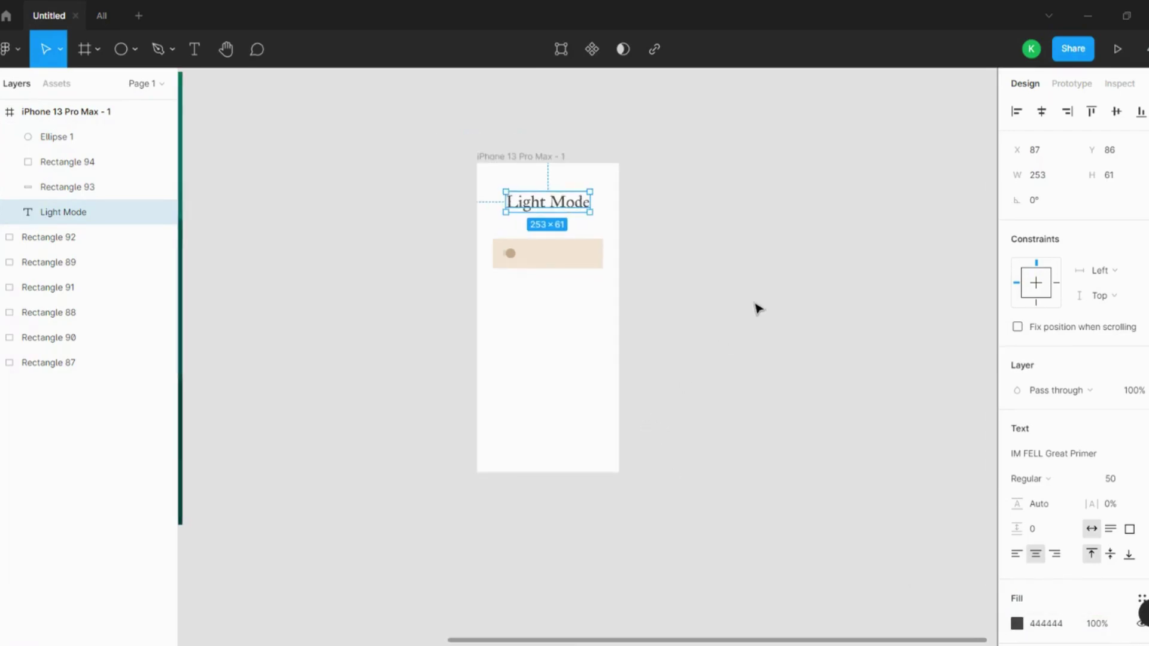
{"action": "key", "text": "i"}
{"action": "scroll", "coordinate": [730, 311], "scroll_direction": "down", "scroll_amount": 3}
{"action": "left_click", "coordinate": [239, 389]}
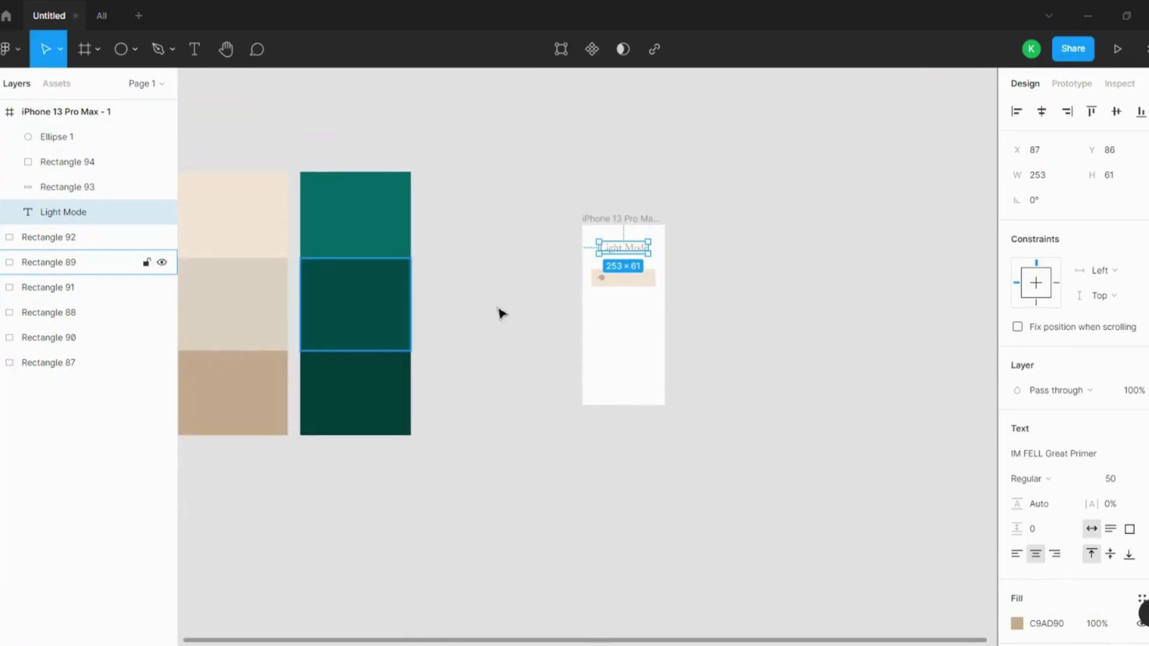
{"action": "scroll", "coordinate": [634, 258], "scroll_direction": "up", "scroll_amount": 3}
{"action": "left_click", "coordinate": [766, 252]}
- Duplicate the phone frame to its right as iPhone 13 Pro Max - 2
{"action": "left_click", "coordinate": [613, 214]}
{"action": "scroll", "coordinate": [494, 190], "scroll_direction": "down", "scroll_amount": 1}
{"action": "scroll", "coordinate": [815, 335], "scroll_direction": "up", "scroll_amount": 4}
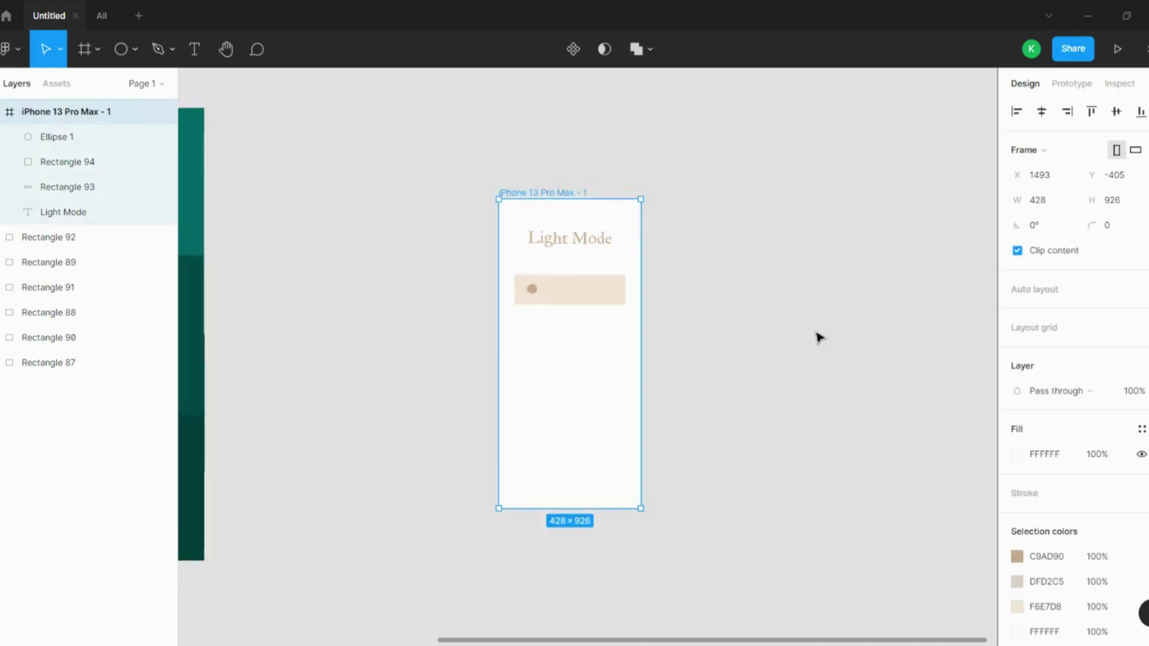
{"action": "scroll", "coordinate": [527, 252], "scroll_direction": "down", "scroll_amount": 3}
{"action": "left_click_drag", "start_coordinate": [446, 163], "coordinate": [629, 162]}
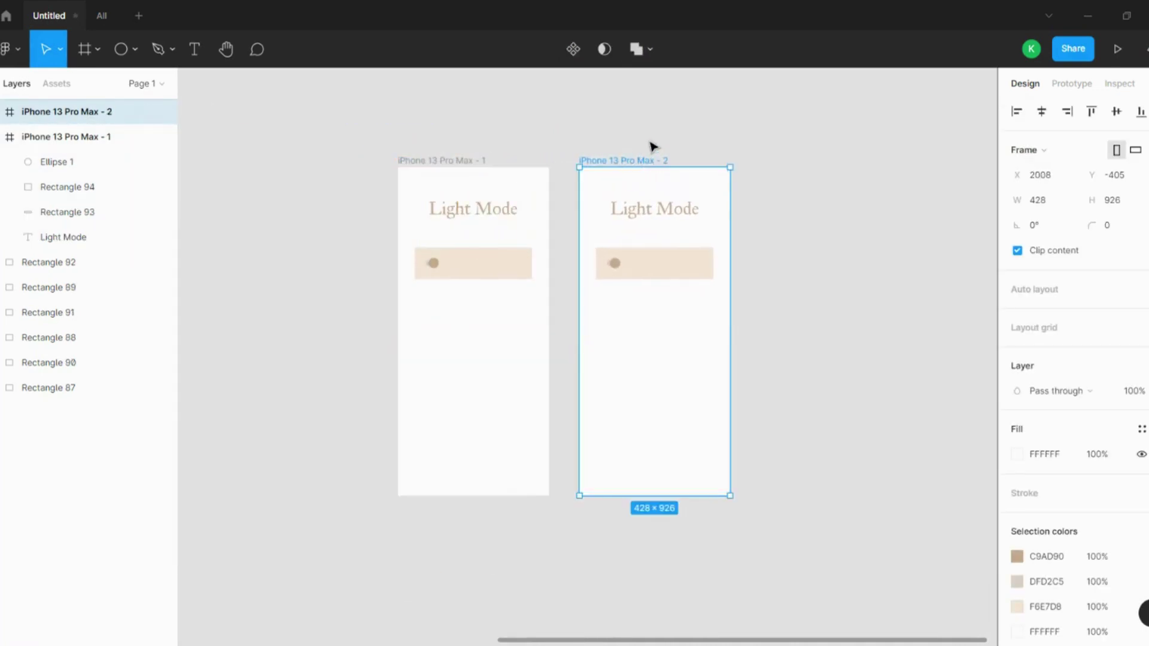
- Change the copied frame's heading from 'Light Mode' to 'Dark Mode'
{"action": "left_click", "coordinate": [652, 147]}
{"action": "scroll", "coordinate": [579, 199], "scroll_direction": "up", "scroll_amount": 2}
{"action": "left_click", "coordinate": [680, 222]}
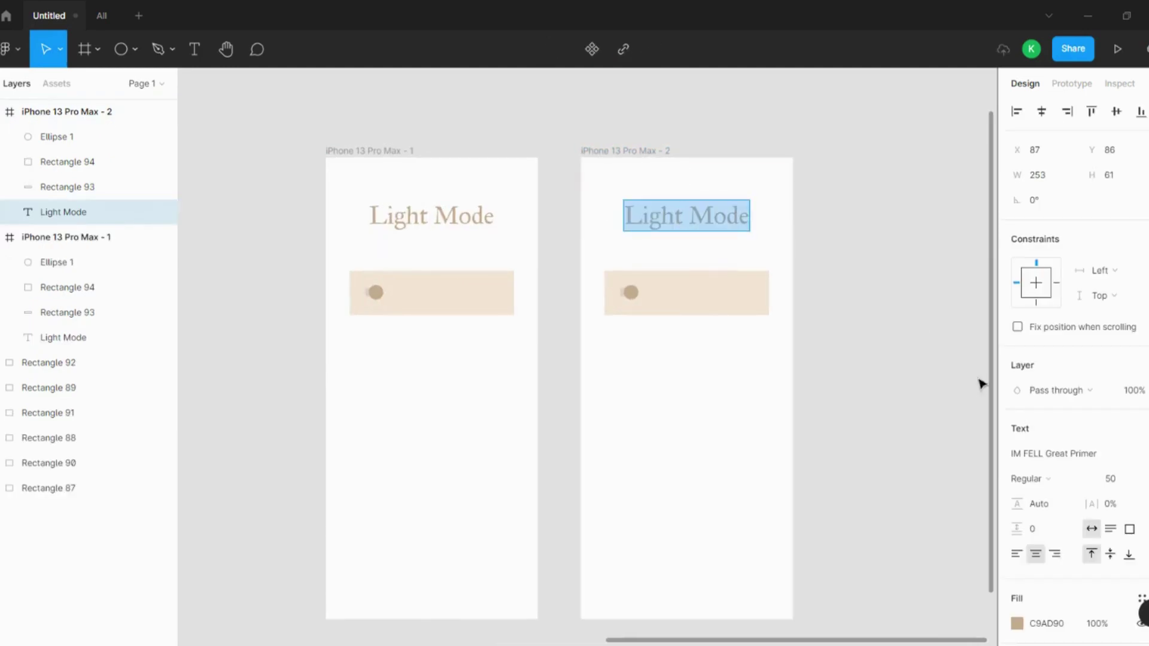
{"action": "left_click_drag", "start_coordinate": [691, 219], "coordinate": [613, 218]}
{"action": "type", "text": "Dark"}
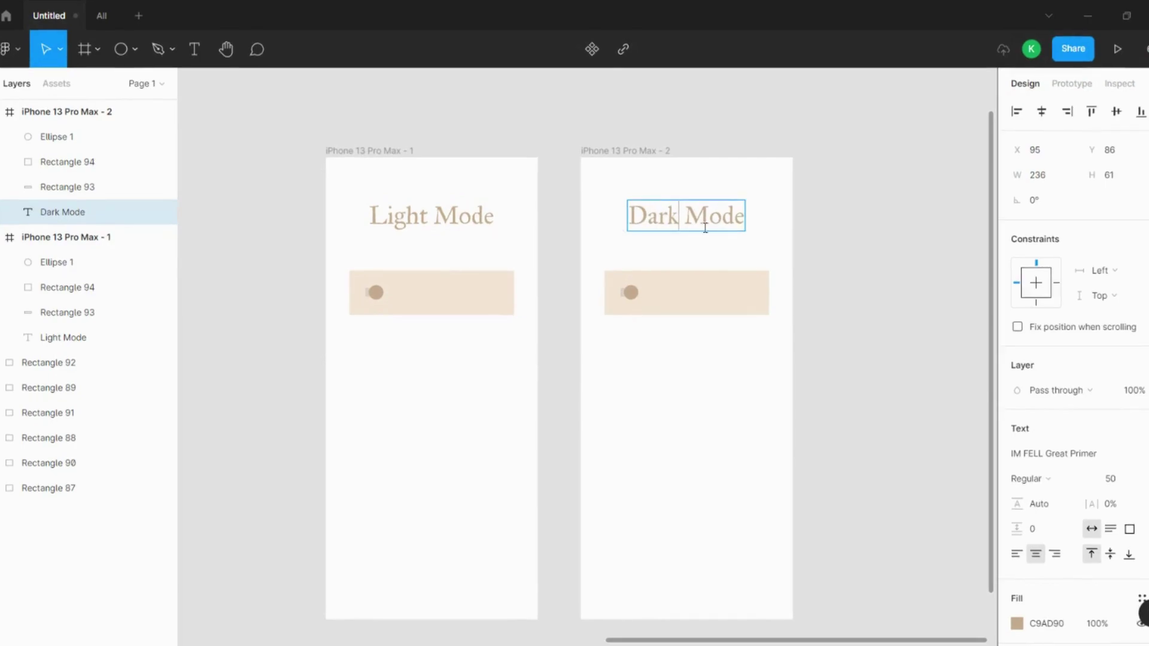
{"action": "key", "text": "Escape"}
{"action": "left_click", "coordinate": [720, 303]}
- Move the Dark Mode frame's knob to the slider's right end at X 323
{"action": "scroll", "coordinate": [823, 259], "scroll_direction": "down", "scroll_amount": 3}
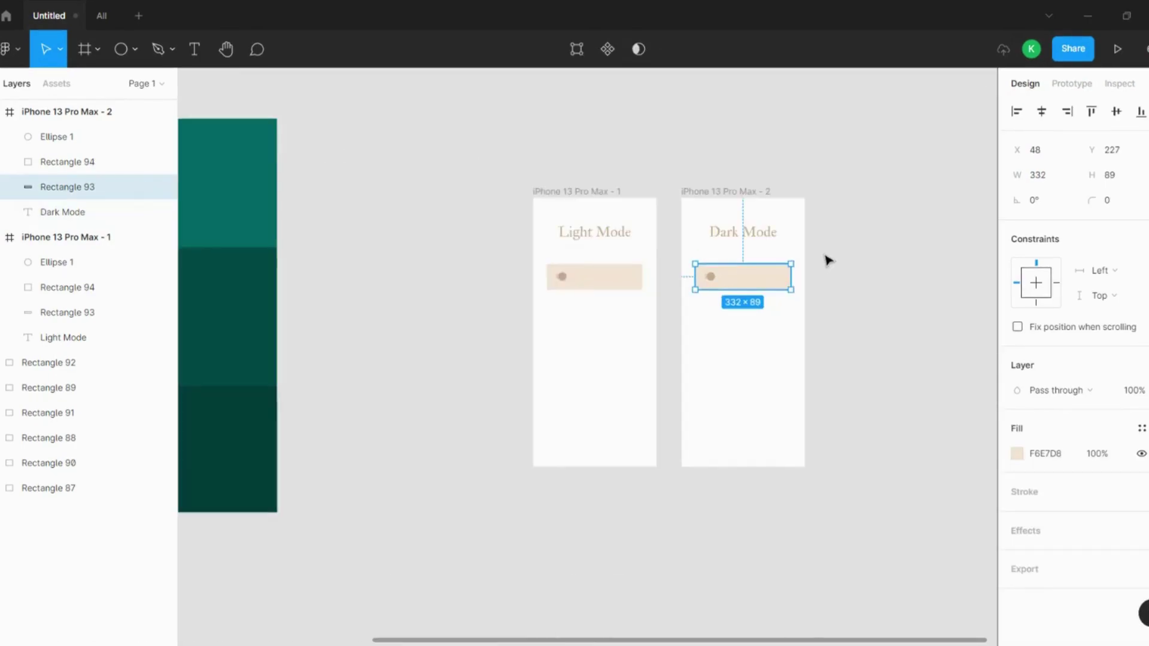
{"action": "left_click", "coordinate": [806, 270]}
{"action": "scroll", "coordinate": [798, 251], "scroll_direction": "up", "scroll_amount": 5}
{"action": "scroll", "coordinate": [811, 212], "scroll_direction": "down", "scroll_amount": 3}
{"action": "scroll", "coordinate": [772, 248], "scroll_direction": "up", "scroll_amount": 5}
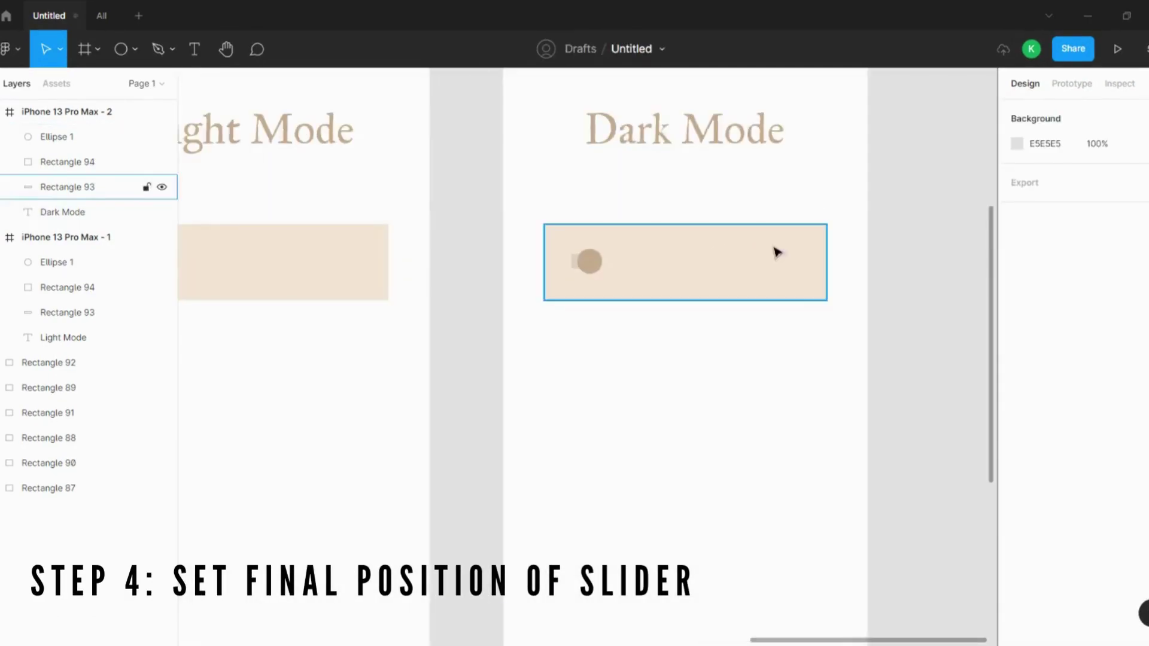
{"action": "scroll", "coordinate": [661, 281], "scroll_direction": "down", "scroll_amount": 1}
{"action": "left_click", "coordinate": [571, 280]}
{"action": "scroll", "coordinate": [636, 282], "scroll_direction": "down", "scroll_amount": 3}
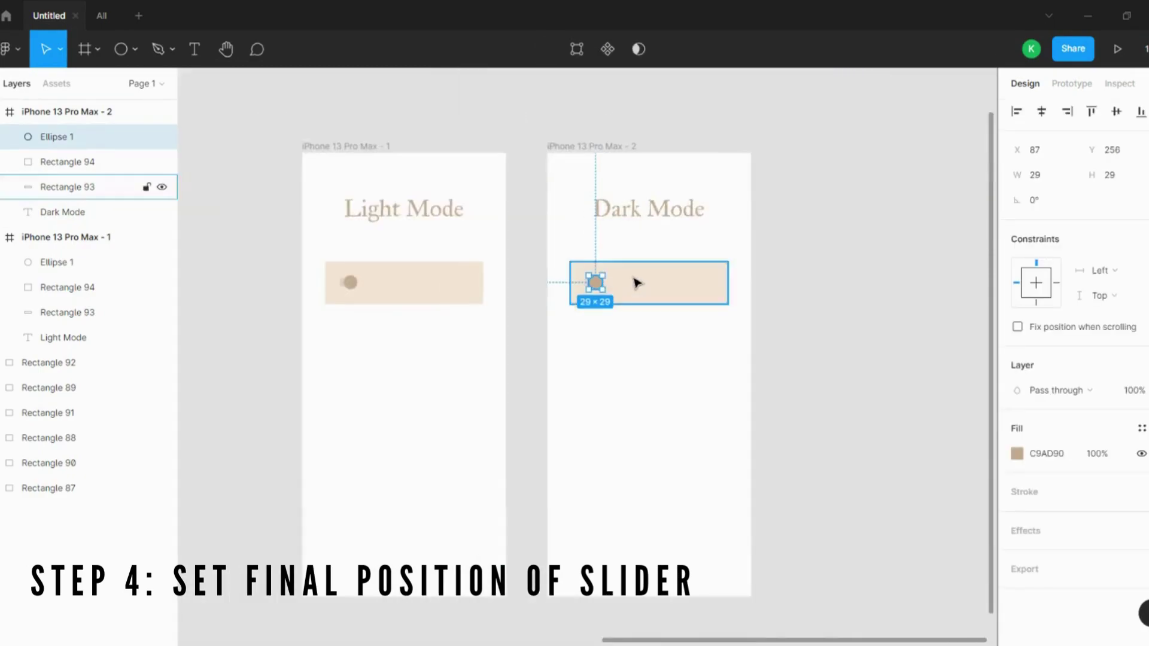
{"action": "scroll", "coordinate": [579, 281], "scroll_direction": "up", "scroll_amount": 3}
{"action": "left_click_drag", "start_coordinate": [573, 293], "coordinate": [767, 295]}
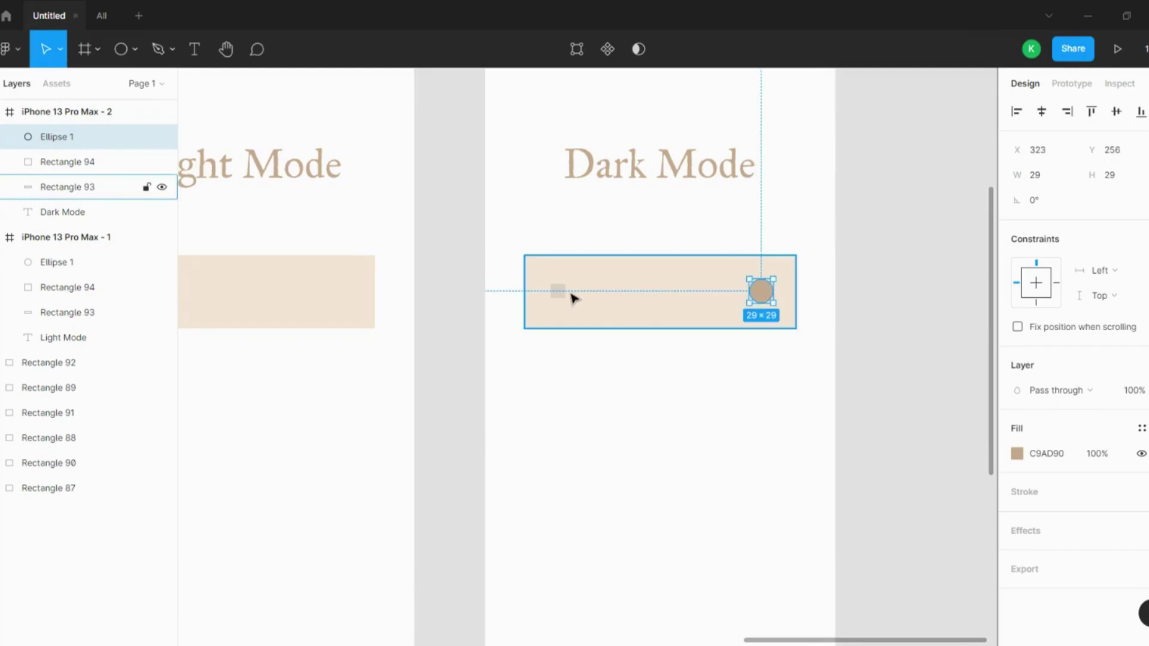
- Stretch the fill bar out to the knob, widening it to 243×17
{"action": "left_click", "coordinate": [561, 294]}
{"action": "left_click_drag", "start_coordinate": [567, 289], "coordinate": [761, 291]}
{"action": "left_click", "coordinate": [910, 245]}
{"action": "scroll", "coordinate": [836, 240], "scroll_direction": "down", "scroll_amount": 3}
{"action": "scroll", "coordinate": [835, 252], "scroll_direction": "up", "scroll_amount": 2}
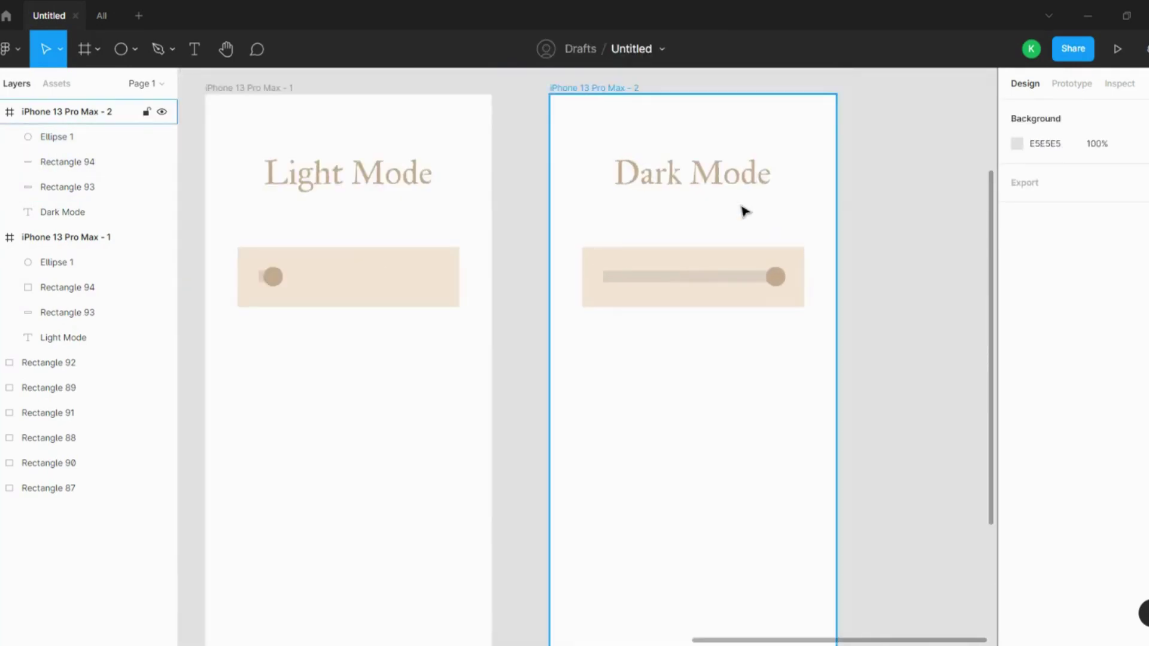
{"action": "scroll", "coordinate": [743, 210], "scroll_direction": "down", "scroll_amount": 3}
{"action": "scroll", "coordinate": [806, 208], "scroll_direction": "up", "scroll_amount": 2}
{"action": "scroll", "coordinate": [778, 200], "scroll_direction": "down", "scroll_amount": 1}
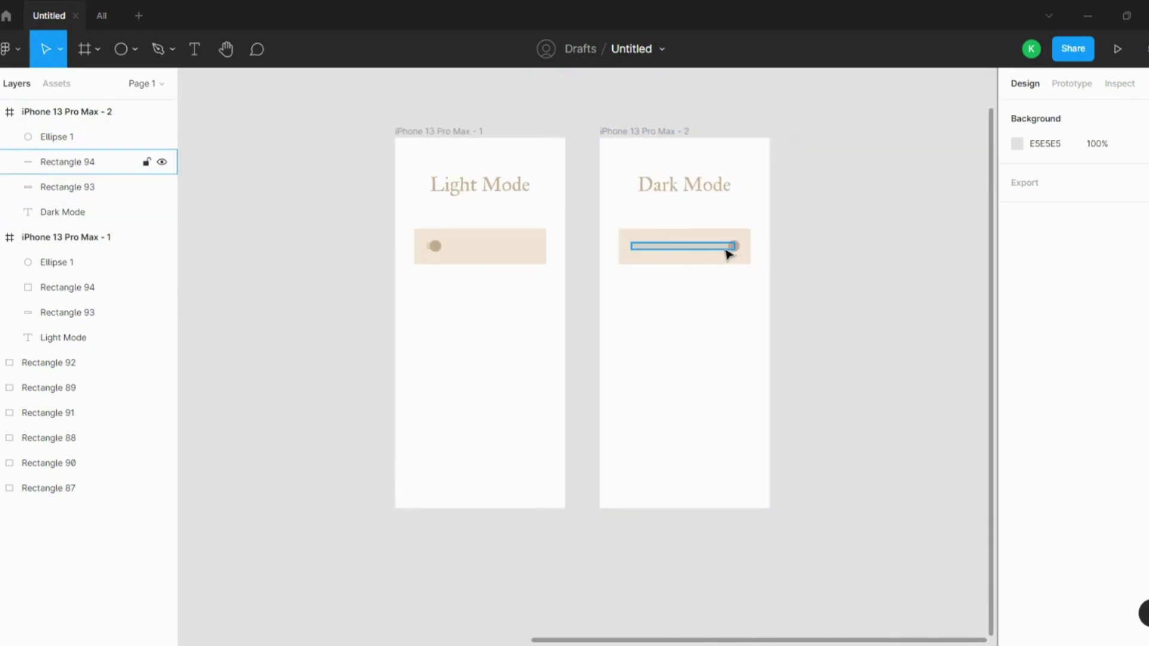
{"action": "scroll", "coordinate": [733, 254], "scroll_direction": "up", "scroll_amount": 2}
{"action": "scroll", "coordinate": [734, 254], "scroll_direction": "up", "scroll_amount": 1}
{"action": "scroll", "coordinate": [761, 253], "scroll_direction": "down", "scroll_amount": 4}
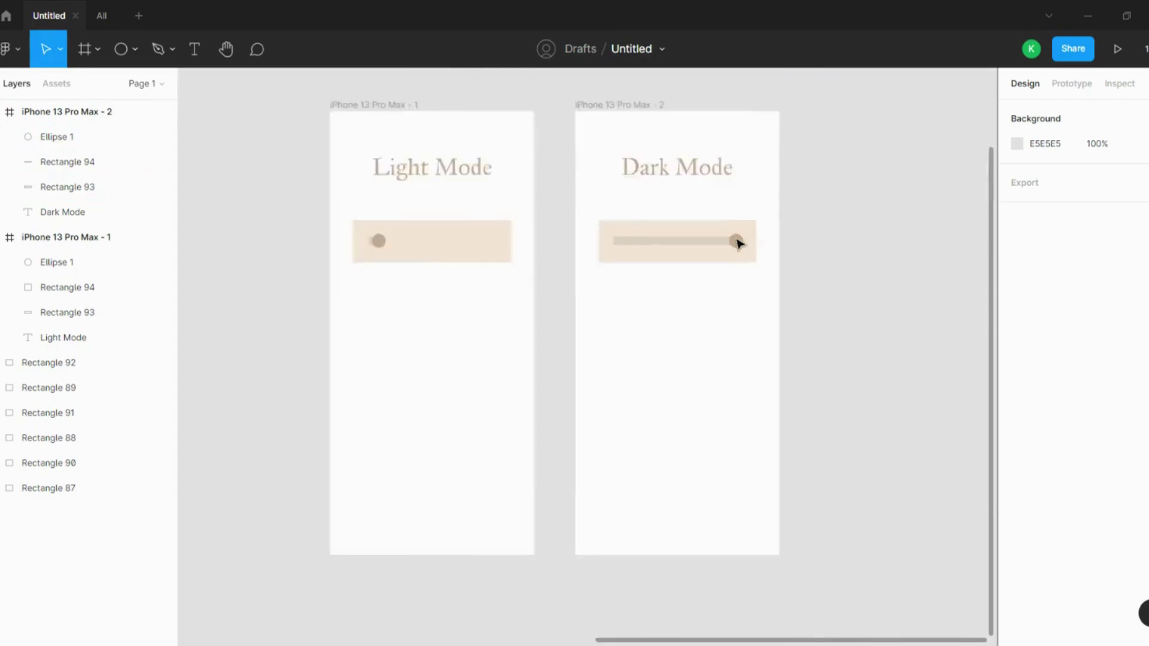
{"action": "scroll", "coordinate": [778, 357], "scroll_direction": "down", "scroll_amount": 5}
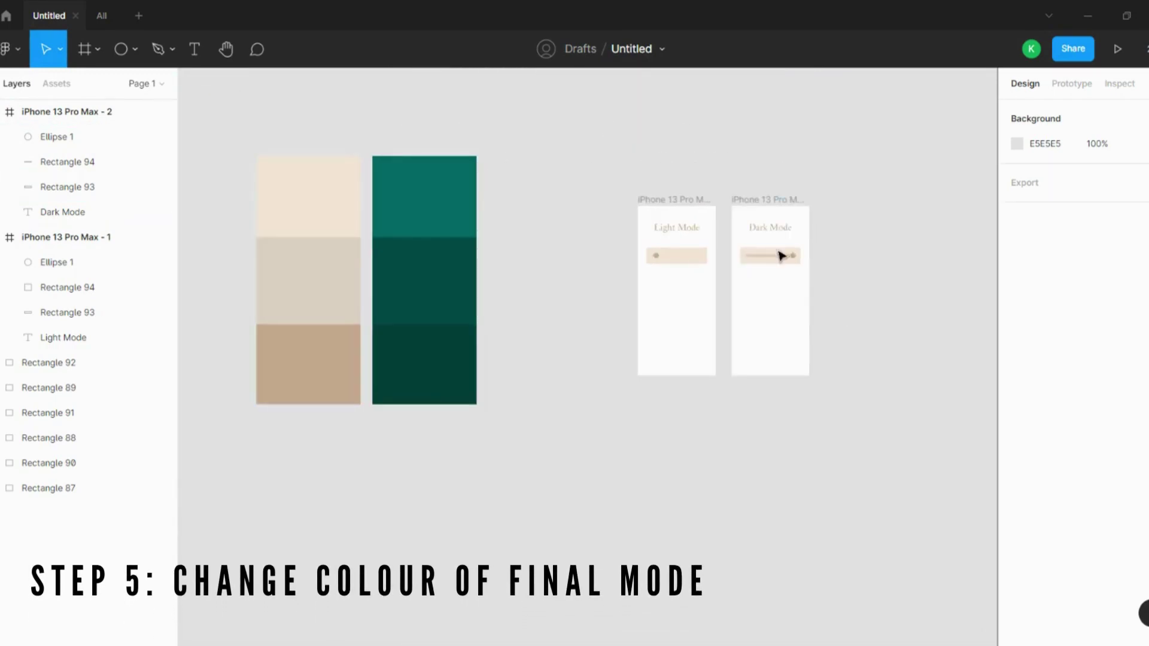
- Eyedrop teal 006767 onto the Dark Mode slider base and a darker teal onto its inner bar
{"action": "scroll", "coordinate": [780, 253], "scroll_direction": "up", "scroll_amount": 1}
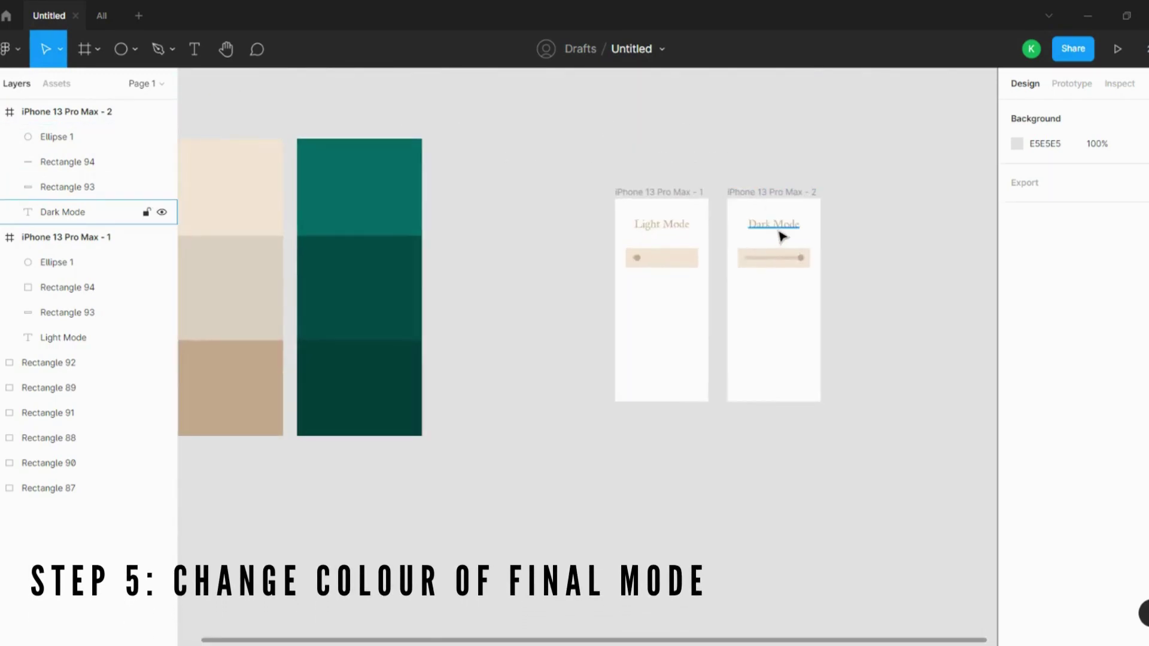
{"action": "left_click", "coordinate": [753, 261]}
{"action": "key", "text": "i"}
{"action": "left_click", "coordinate": [416, 197]}
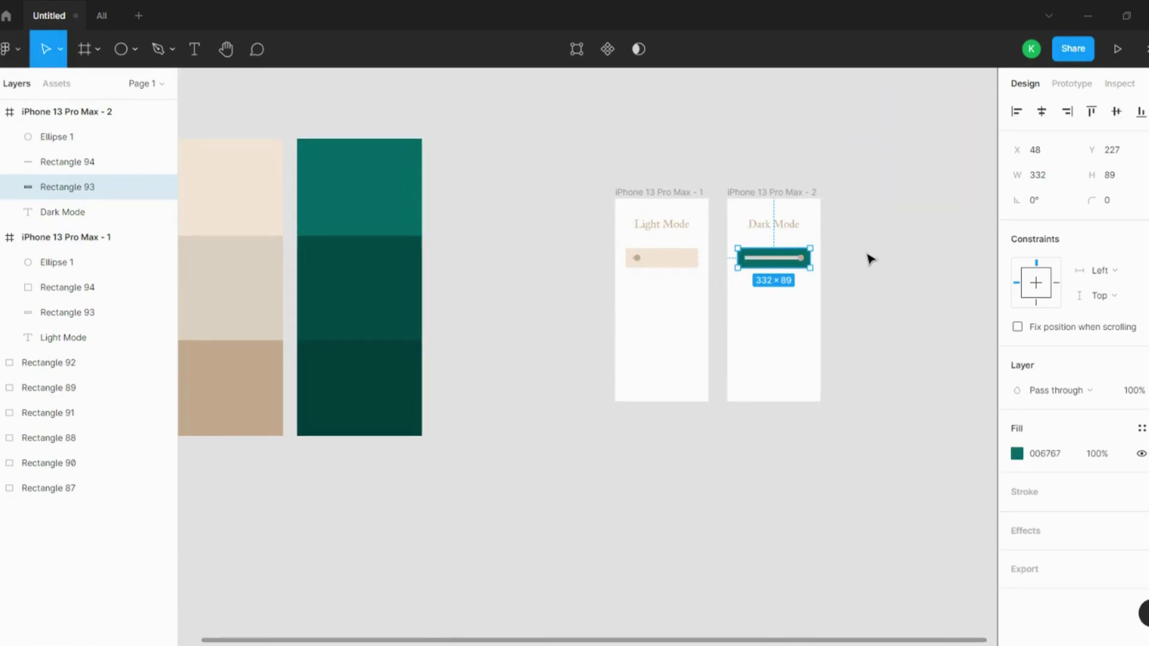
{"action": "left_click", "coordinate": [771, 262]}
{"action": "key", "text": "i"}
{"action": "left_click", "coordinate": [411, 270]}
- Colour the slider knob with the darkest teal swatch
{"action": "scroll", "coordinate": [834, 277], "scroll_direction": "up", "scroll_amount": 5}
{"action": "key", "text": "Escape"}
{"action": "left_click", "coordinate": [662, 194]}
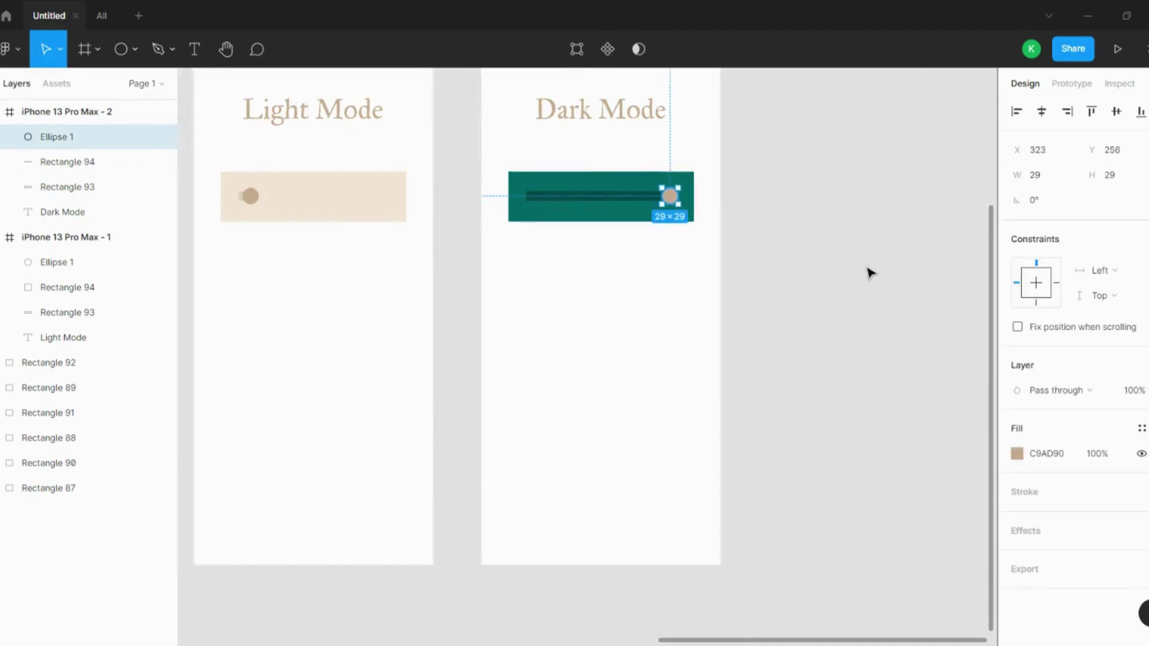
{"action": "scroll", "coordinate": [872, 272], "scroll_direction": "down", "scroll_amount": 5}
{"action": "key", "text": "i"}
{"action": "left_click", "coordinate": [535, 323]}
{"action": "key", "text": "Escape"}
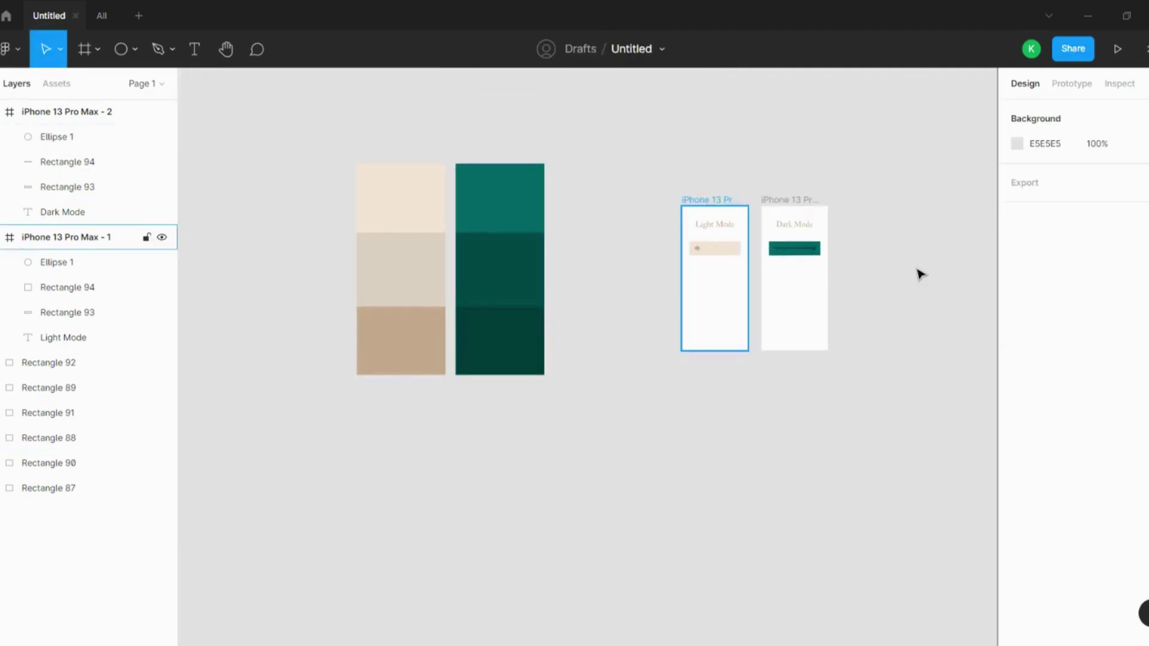
- Recolour the Dark Mode heading with the palette's dark green
{"action": "scroll", "coordinate": [774, 264], "scroll_direction": "up", "scroll_amount": 5}
{"action": "scroll", "coordinate": [622, 206], "scroll_direction": "up", "scroll_amount": 2}
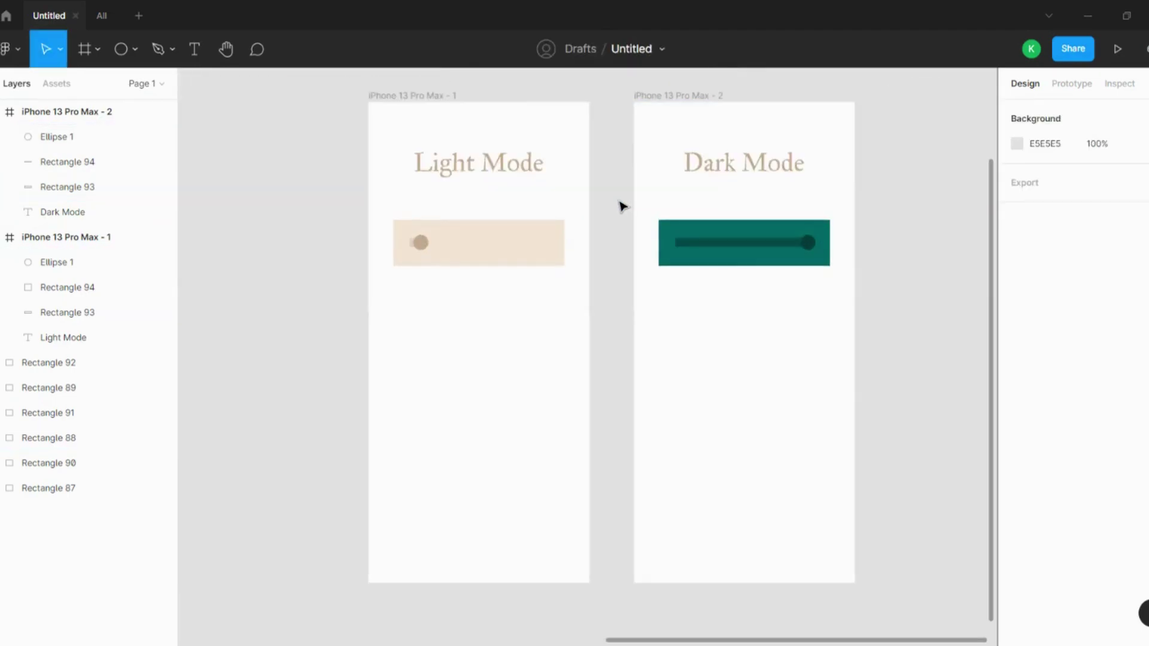
{"action": "scroll", "coordinate": [864, 243], "scroll_direction": "down", "scroll_amount": 3}
{"action": "scroll", "coordinate": [866, 244], "scroll_direction": "up", "scroll_amount": 1}
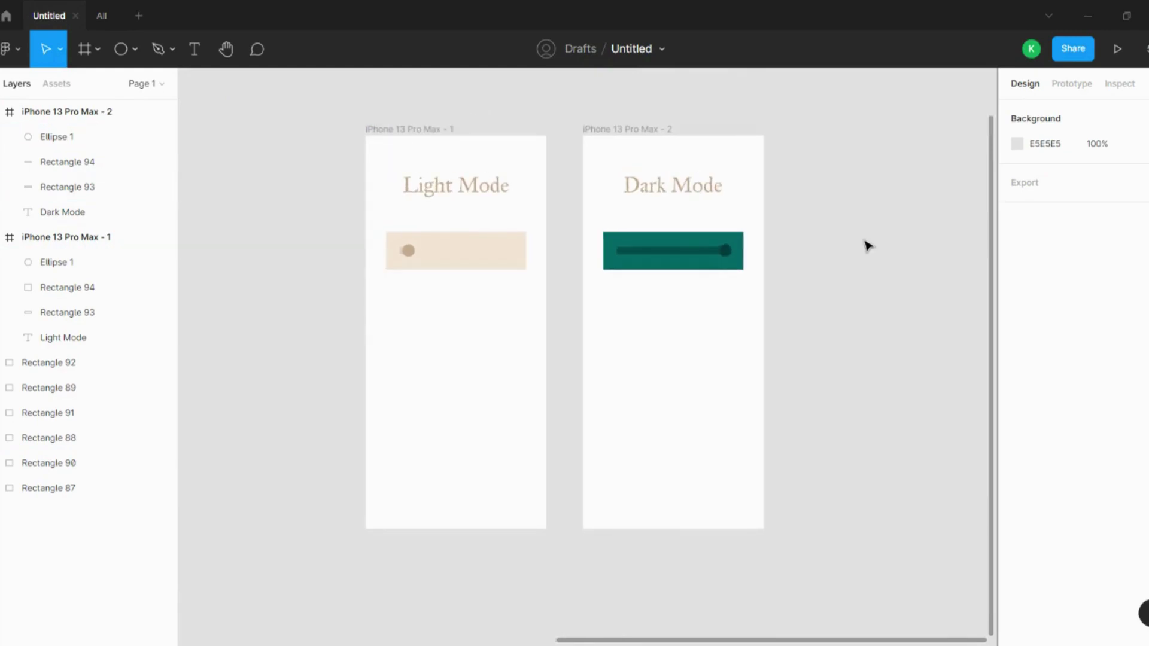
{"action": "left_click", "coordinate": [623, 174]}
{"action": "scroll", "coordinate": [916, 271], "scroll_direction": "down", "scroll_amount": 5}
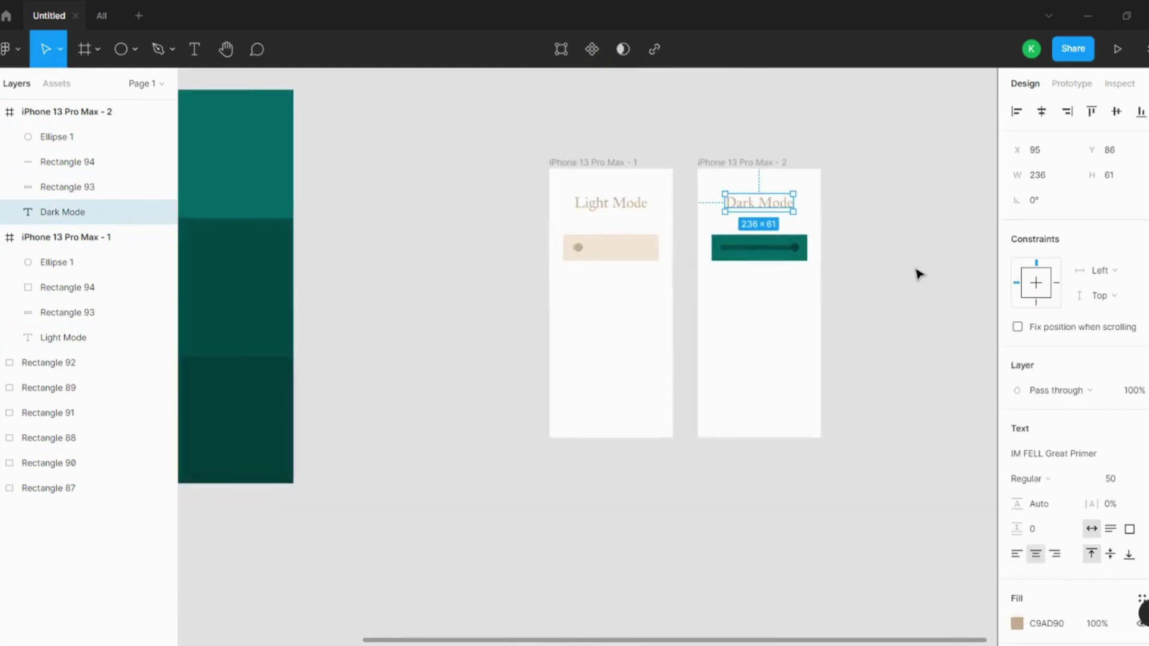
{"action": "key", "text": "i"}
{"action": "left_click", "coordinate": [530, 359]}
{"action": "left_click", "coordinate": [689, 333]}
{"action": "scroll", "coordinate": [865, 278], "scroll_direction": "up", "scroll_amount": 5}
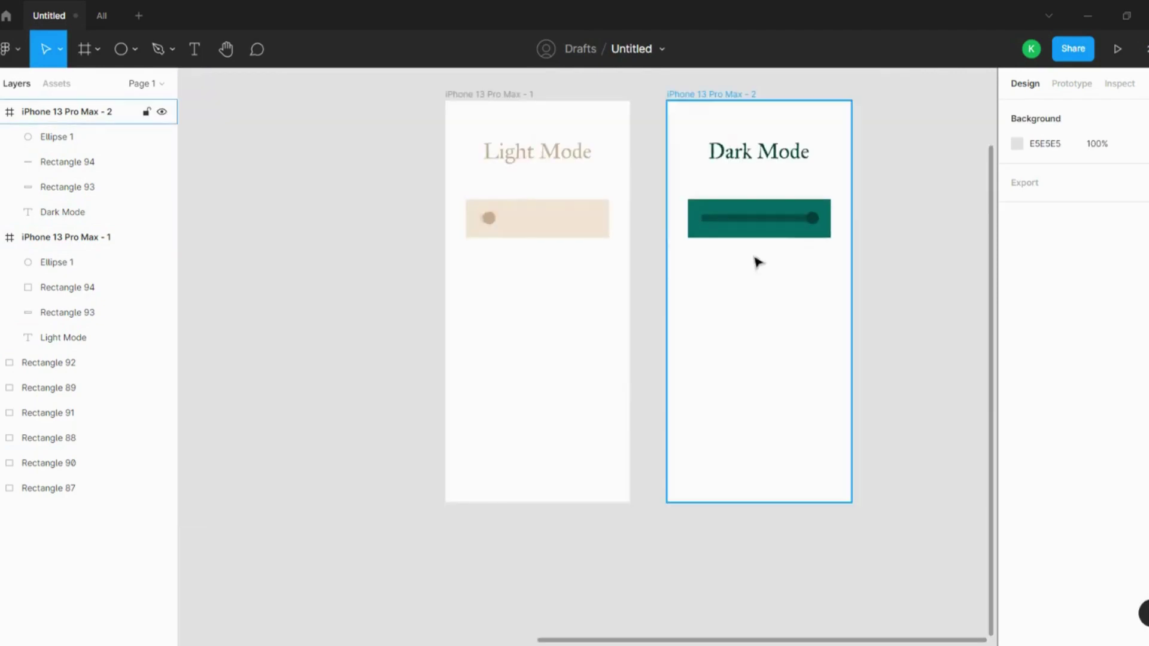
{"action": "scroll", "coordinate": [456, 317], "scroll_direction": "down", "scroll_amount": 1}
{"action": "scroll", "coordinate": [539, 236], "scroll_direction": "up", "scroll_amount": 1}
{"action": "scroll", "coordinate": [538, 257], "scroll_direction": "down", "scroll_amount": 3}
{"action": "scroll", "coordinate": [648, 244], "scroll_direction": "up", "scroll_amount": 3}
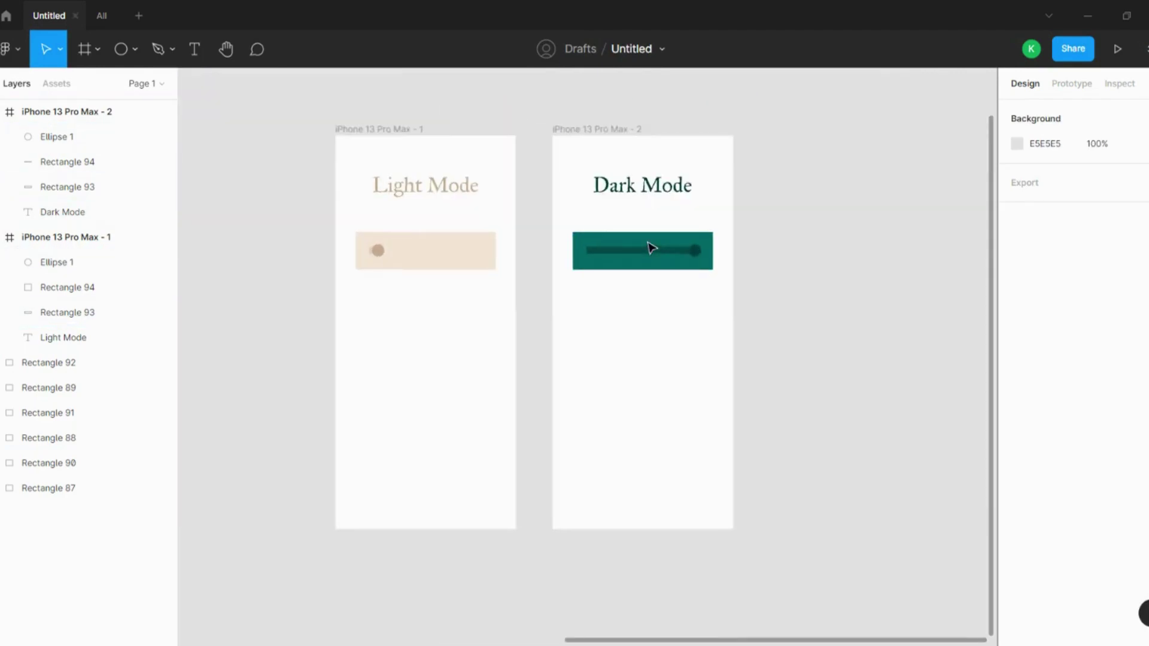
{"action": "scroll", "coordinate": [720, 230], "scroll_direction": "down", "scroll_amount": 3}
{"action": "scroll", "coordinate": [597, 246], "scroll_direction": "up", "scroll_amount": 2}
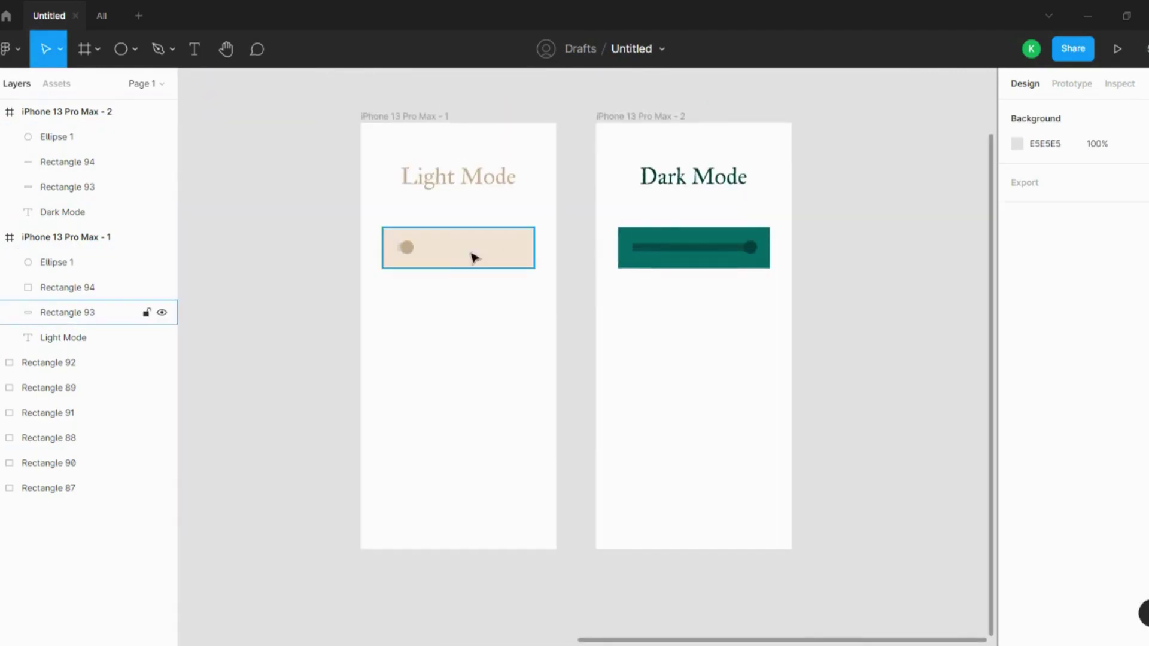
- Give the Light Mode knob an On drag interaction navigating to the Dark Mode frame
{"action": "left_click", "coordinate": [406, 247]}
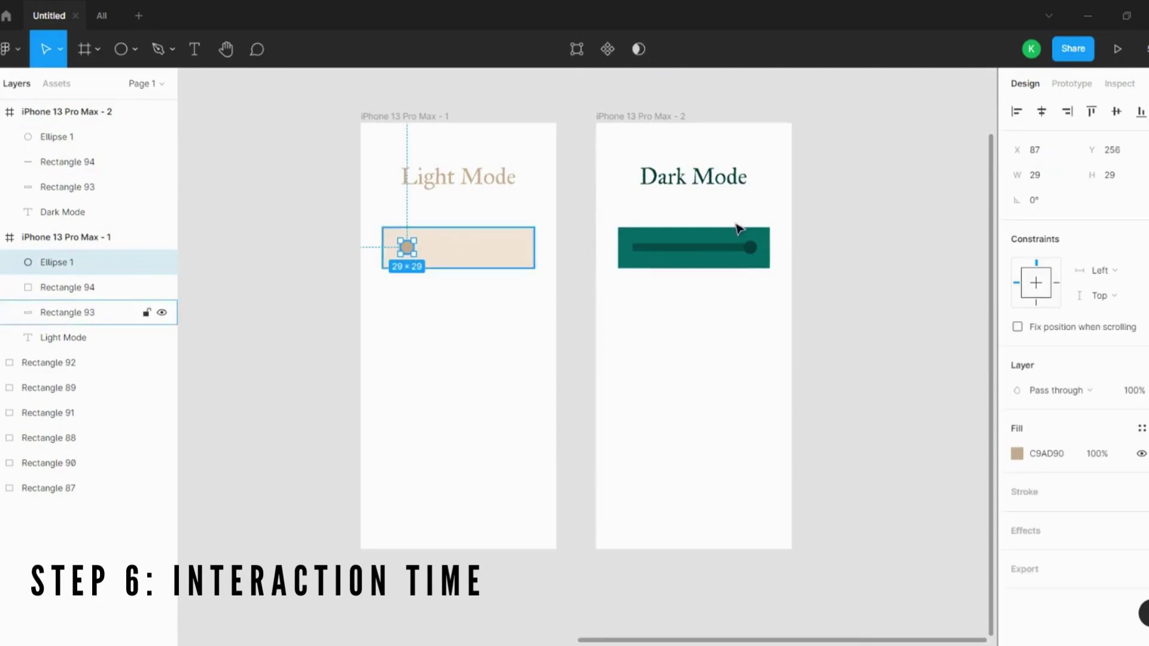
{"action": "left_click", "coordinate": [569, 208]}
{"action": "scroll", "coordinate": [427, 249], "scroll_direction": "up", "scroll_amount": 5}
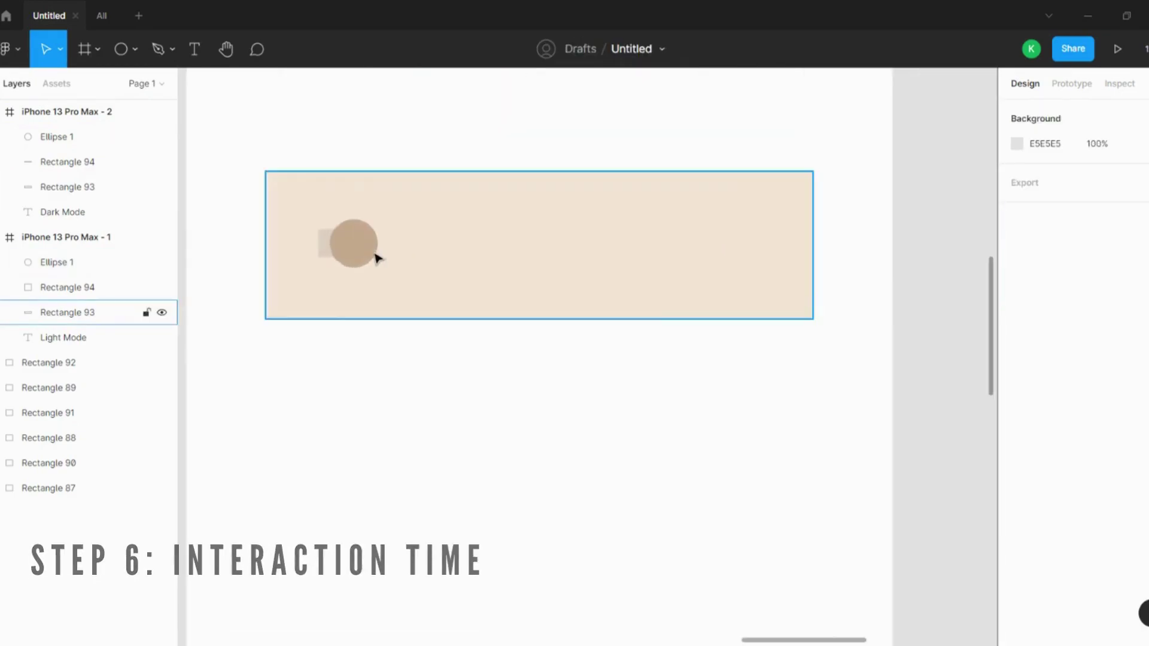
{"action": "left_click", "coordinate": [372, 256]}
{"action": "scroll", "coordinate": [574, 277], "scroll_direction": "down", "scroll_amount": 5}
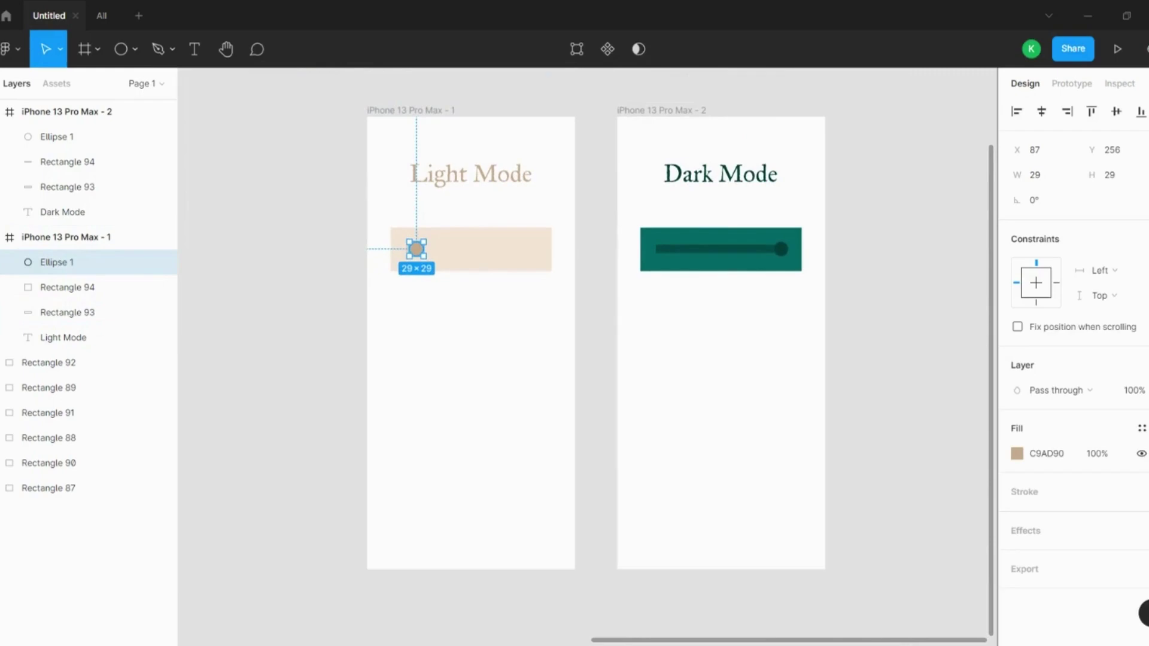
{"action": "left_click", "coordinate": [1071, 86]}
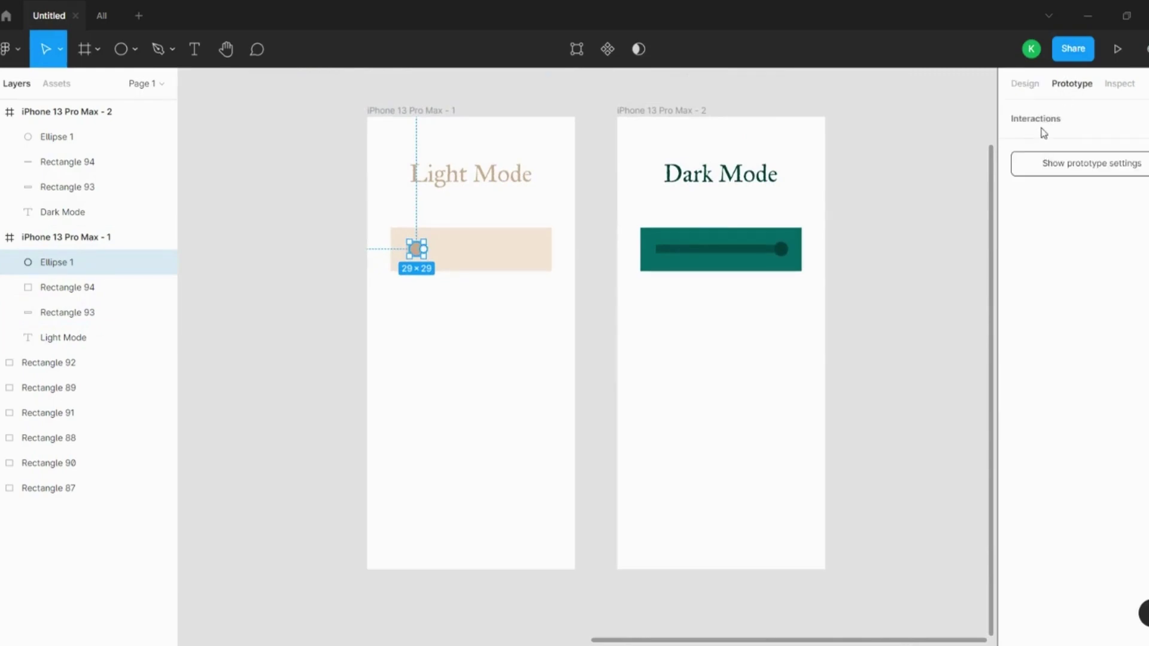
{"action": "left_click", "coordinate": [1043, 133]}
{"action": "left_click", "coordinate": [1029, 147]}
{"action": "left_click", "coordinate": [877, 182]}
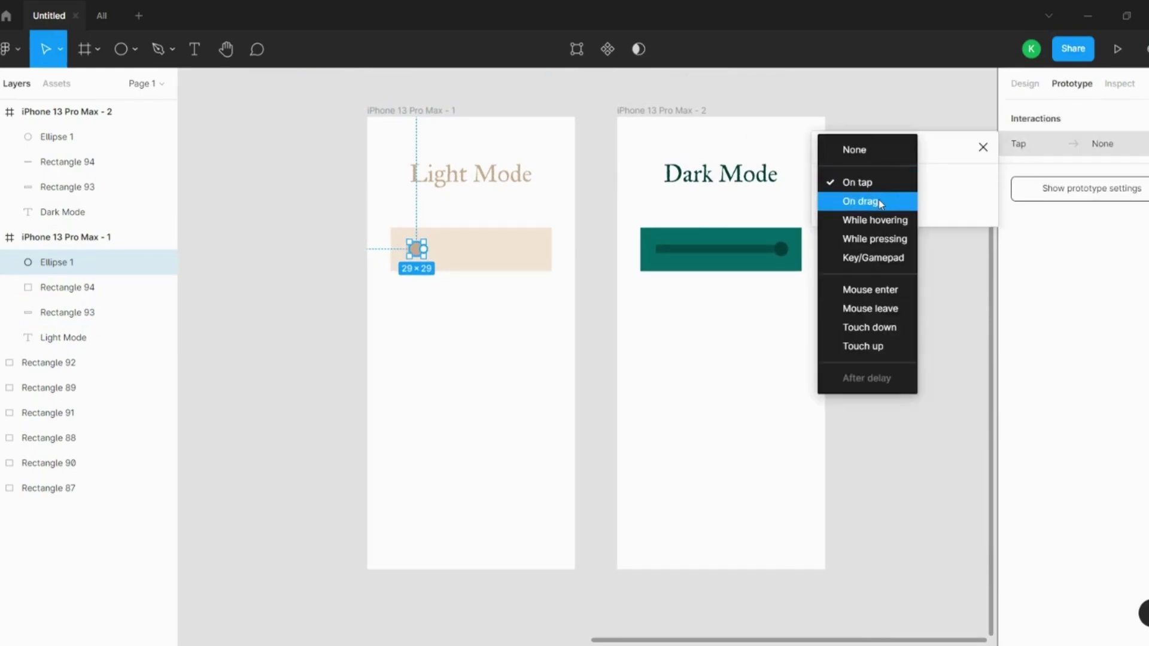
{"action": "left_click", "coordinate": [878, 202]}
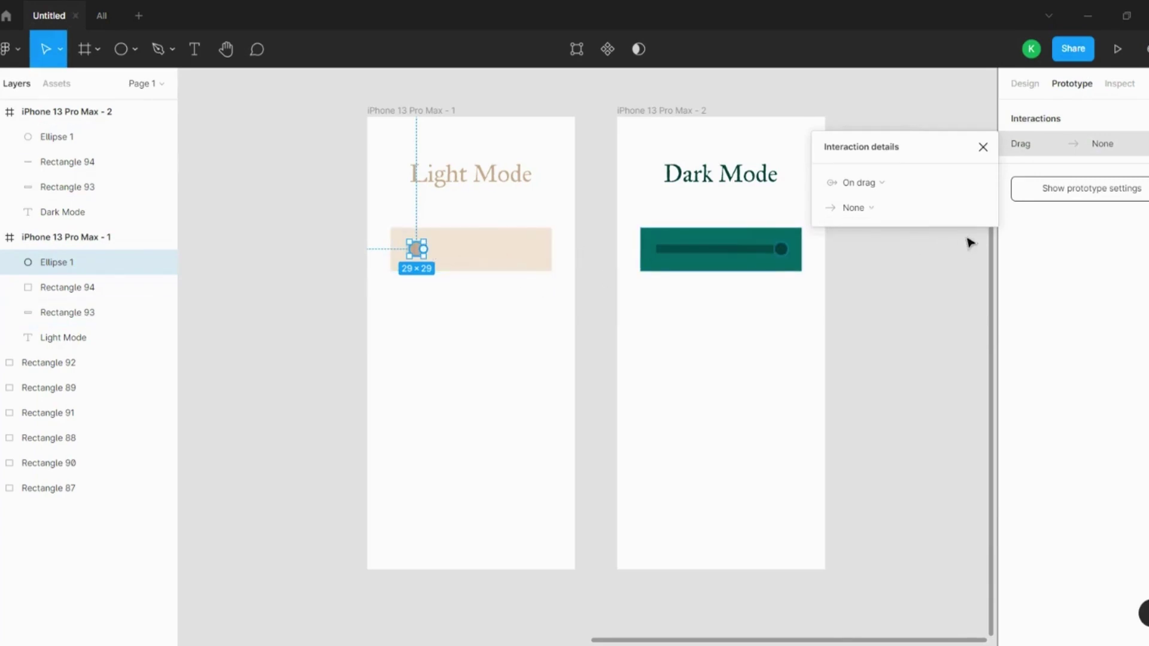
{"action": "left_click_drag", "start_coordinate": [422, 249], "coordinate": [625, 247]}
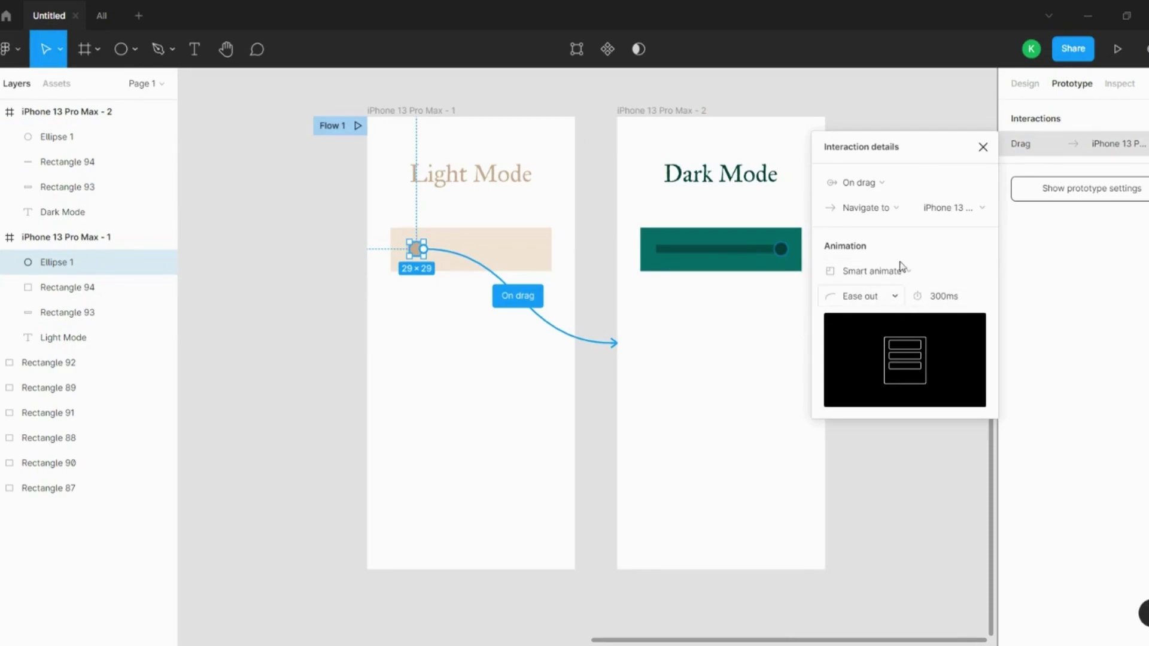
{"action": "left_click", "coordinate": [983, 147]}
- Link the Dark Mode knob back to the Light Mode frame with an On drag trigger
{"action": "left_click", "coordinate": [785, 253]}
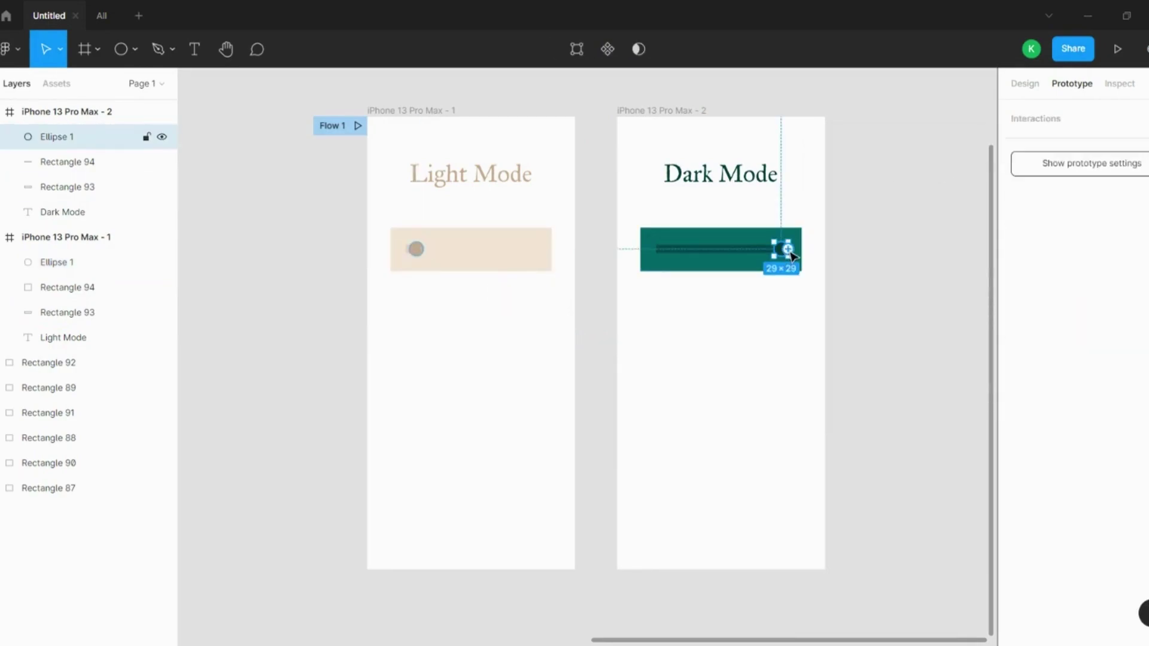
{"action": "left_click_drag", "start_coordinate": [787, 249], "coordinate": [560, 332]}
{"action": "left_click", "coordinate": [866, 184]}
{"action": "left_click", "coordinate": [866, 201]}
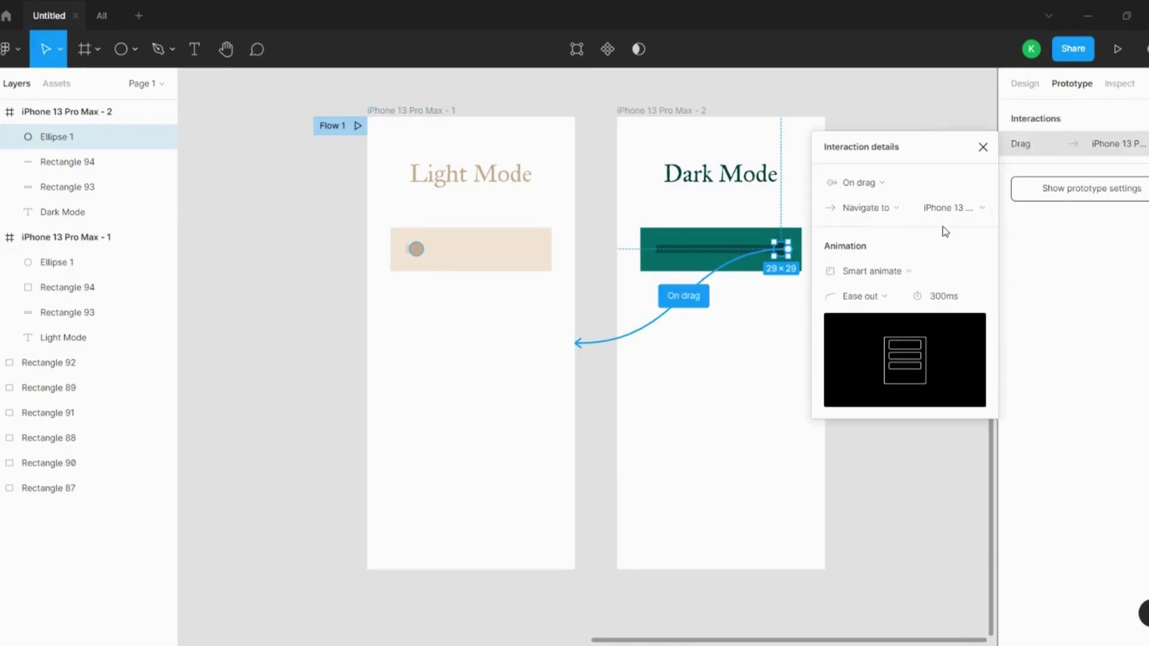
{"action": "left_click", "coordinate": [982, 148]}
{"action": "left_click", "coordinate": [981, 149]}
{"action": "scroll", "coordinate": [778, 263], "scroll_direction": "right", "scroll_amount": 1}
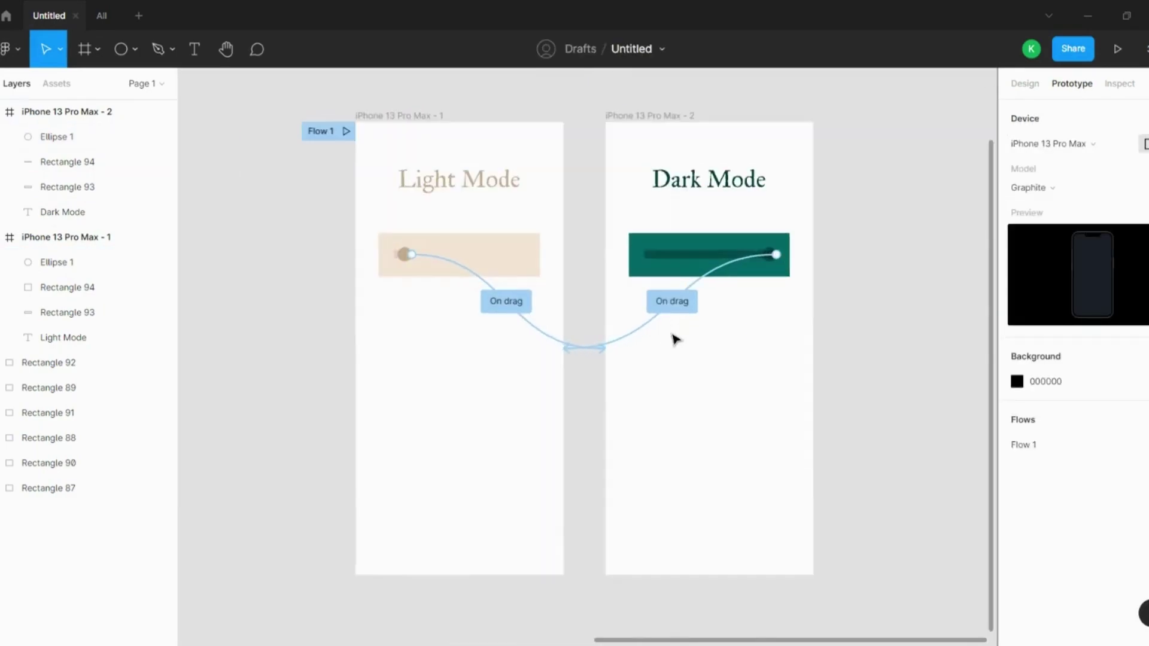
- Open the Flow 1 prototype preview in its own tab, then return to the design file
{"action": "left_click", "coordinate": [346, 131]}
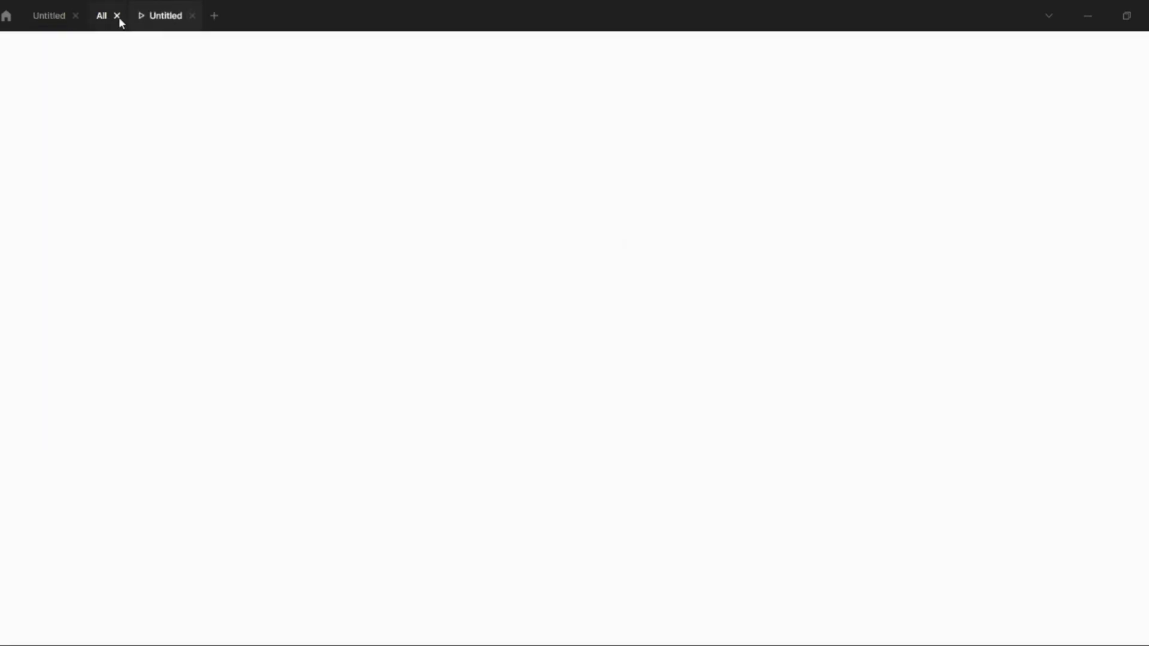
{"action": "left_click", "coordinate": [118, 16]}
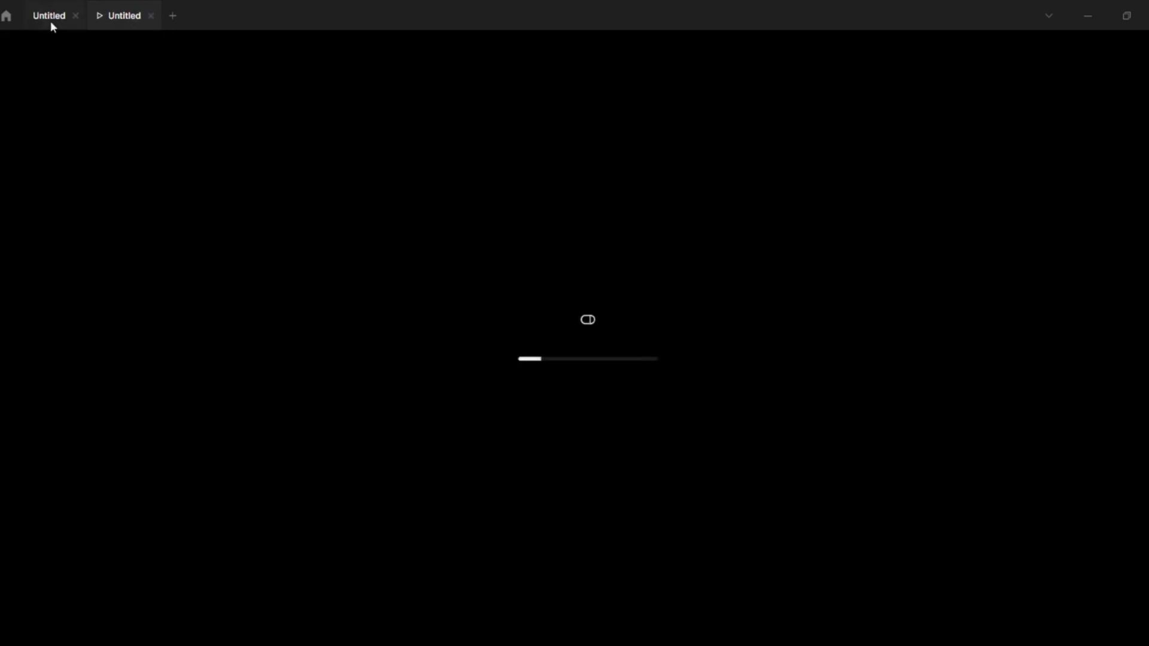
{"action": "left_click", "coordinate": [50, 19]}
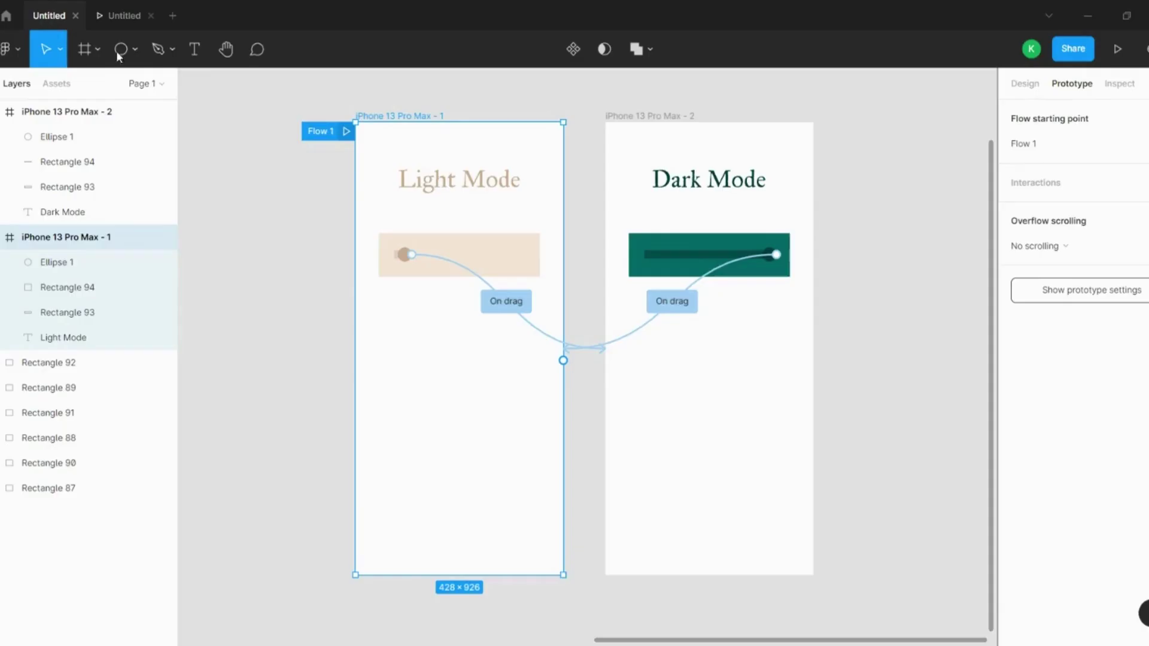
{"action": "scroll", "coordinate": [582, 174], "scroll_direction": "down", "scroll_amount": 3}
{"action": "scroll", "coordinate": [532, 191], "scroll_direction": "up", "scroll_amount": 3}
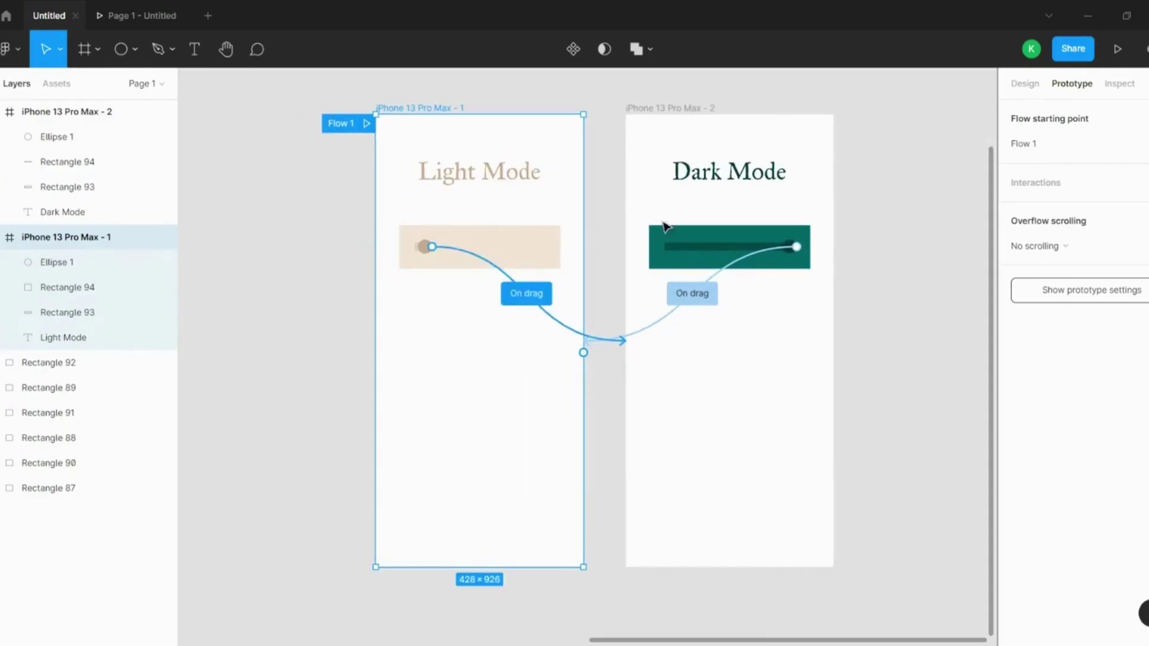
- Drag the prototype's knob to flip between Light and Dark Mode, then go back to the design
{"action": "left_click", "coordinate": [179, 13]}
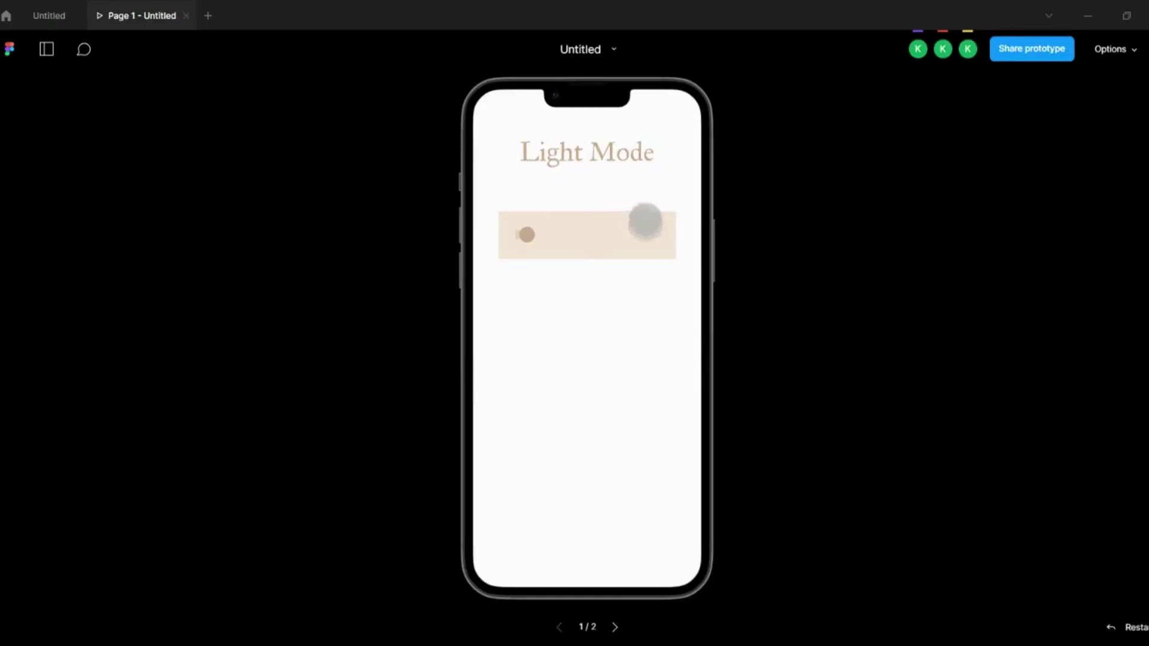
{"action": "left_click", "coordinate": [529, 239]}
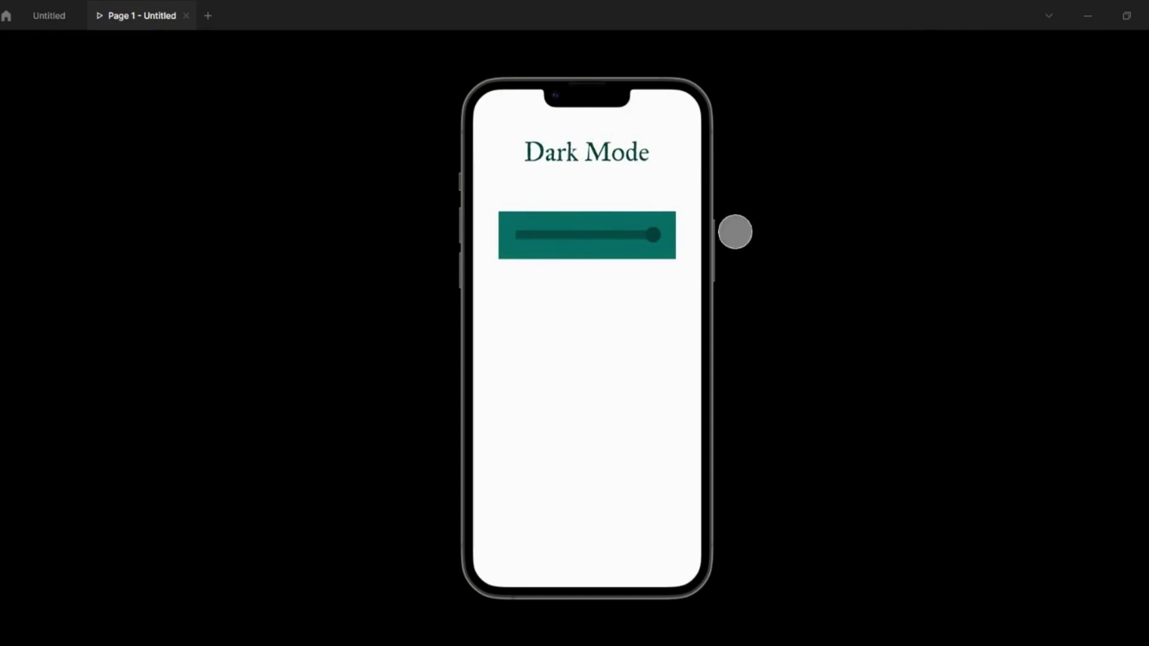
{"action": "mouse_move", "coordinate": [595, 242]}
{"action": "left_mouse_down"}
{"action": "mouse_move", "coordinate": [512, 243]}
{"action": "mouse_move", "coordinate": [746, 236]}
{"action": "left_mouse_up"}
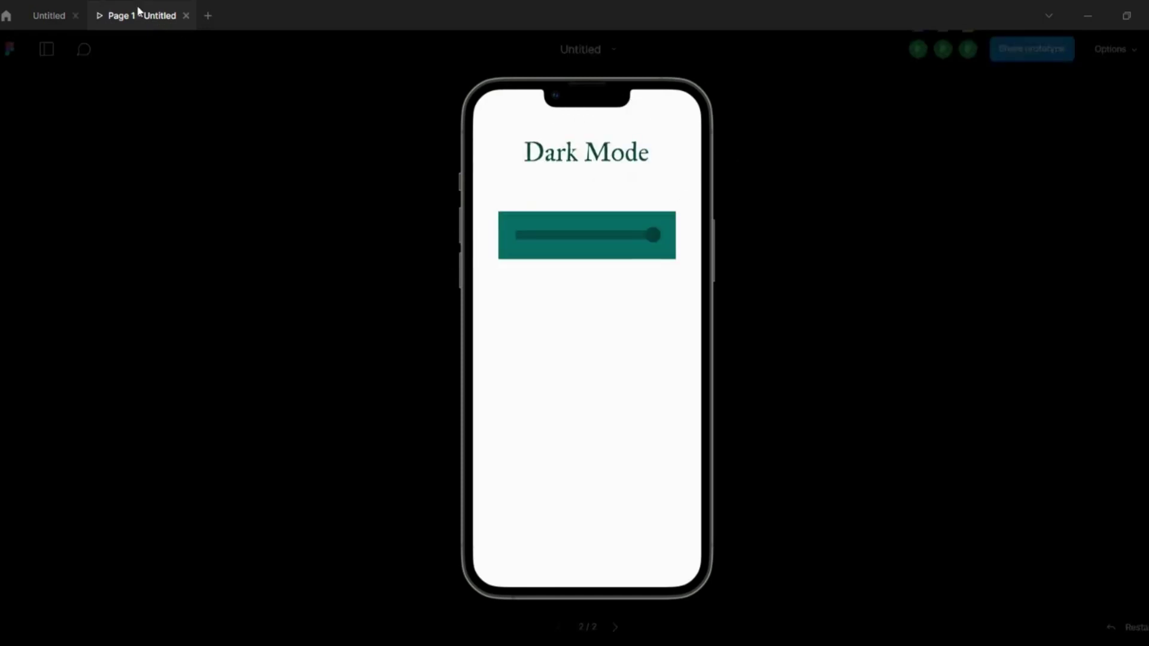
{"action": "left_click", "coordinate": [49, 16]}
{"action": "scroll", "coordinate": [502, 229], "scroll_direction": "down", "scroll_amount": 2}
{"action": "left_click", "coordinate": [597, 143]}
- Inspect the Light Mode frame's fill colour in the Design panel
{"action": "left_click", "coordinate": [553, 125]}
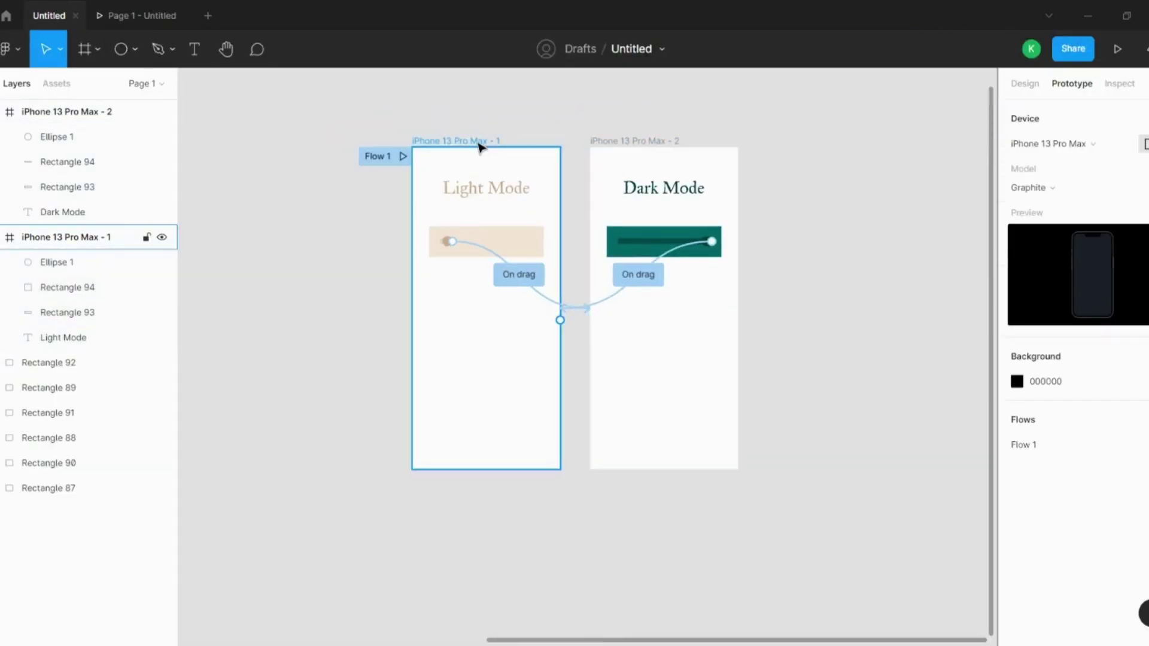
{"action": "left_click", "coordinate": [480, 142]}
{"action": "left_click", "coordinate": [1023, 84]}
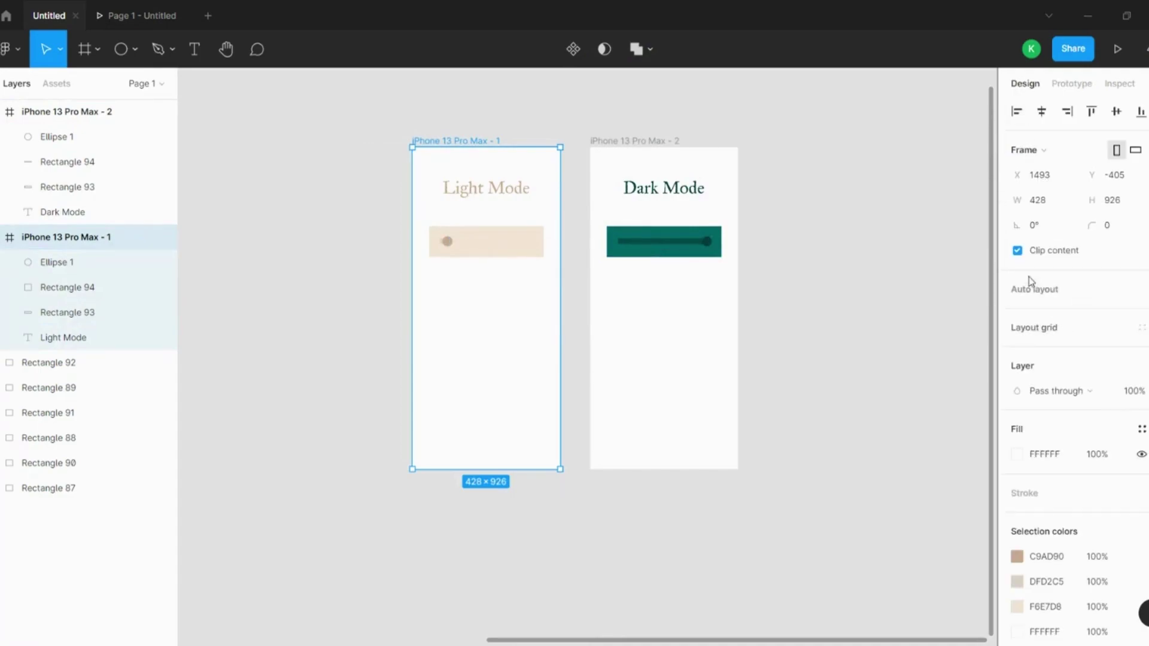
{"action": "left_click", "coordinate": [1017, 456]}
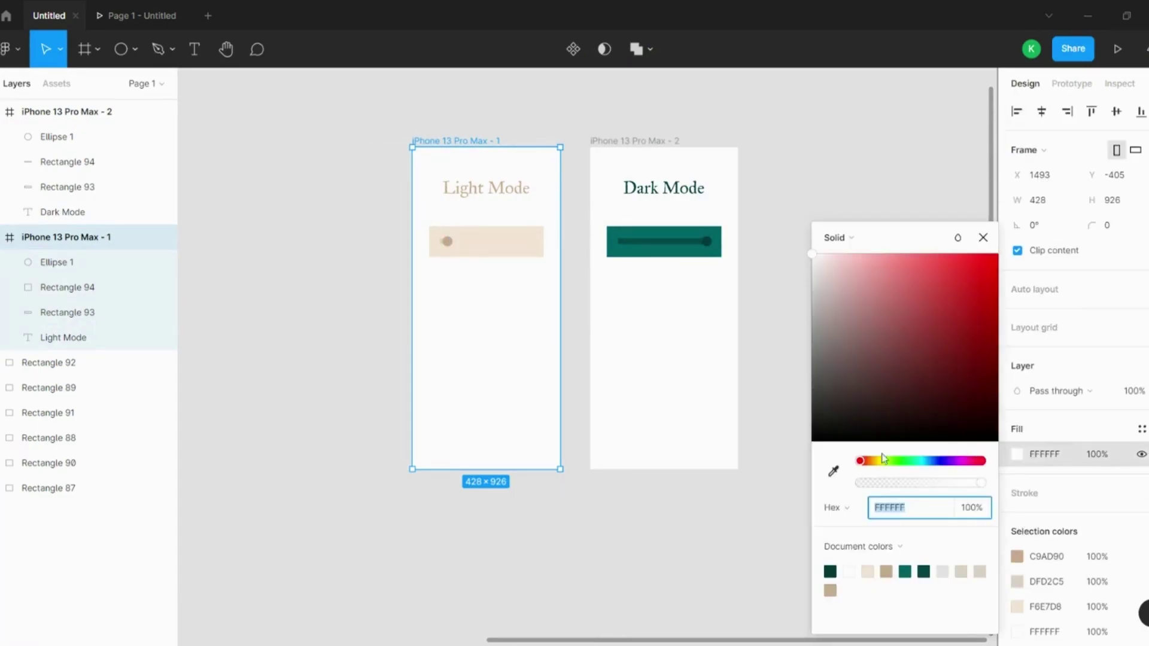
{"action": "left_click", "coordinate": [802, 256]}
- Change the Dark Mode frame's fill from white to grey-green 789696, starting from 004949
{"action": "left_click", "coordinate": [680, 150]}
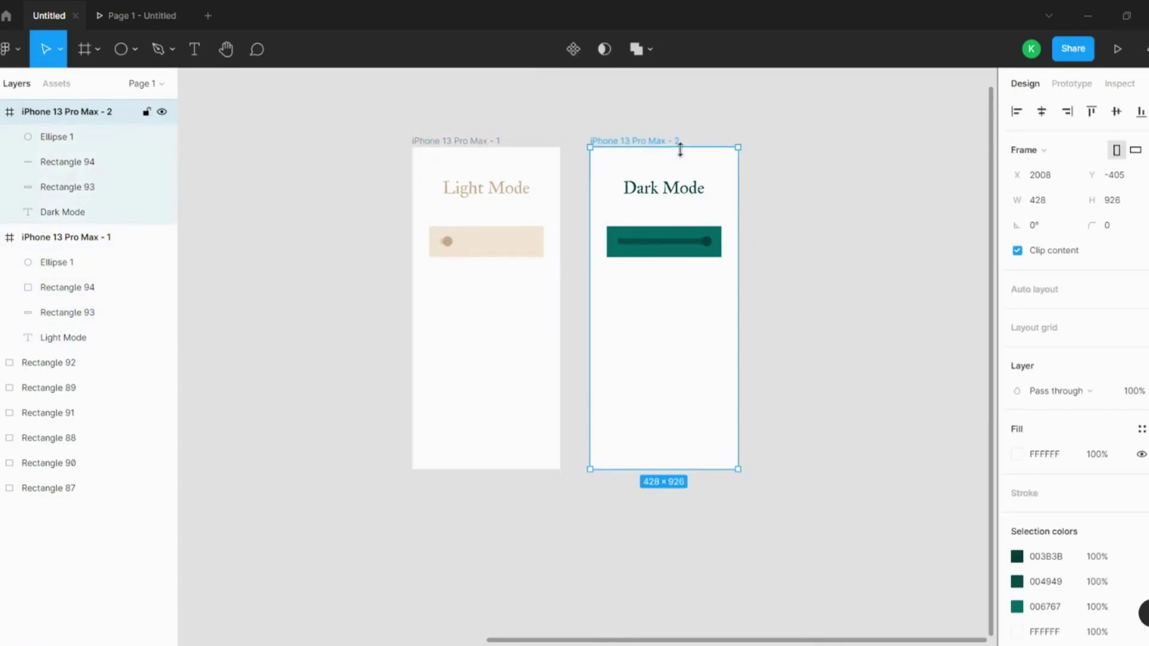
{"action": "left_click", "coordinate": [1015, 456]}
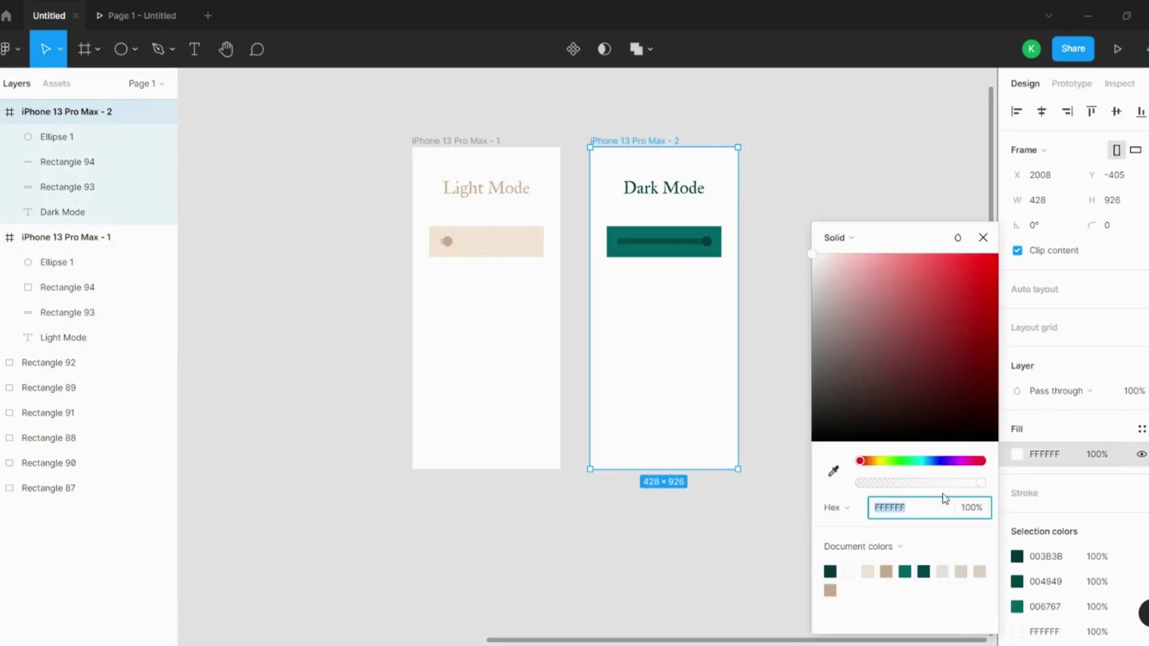
{"action": "left_click", "coordinate": [923, 570]}
{"action": "left_click_drag", "start_coordinate": [902, 367], "coordinate": [849, 331]}
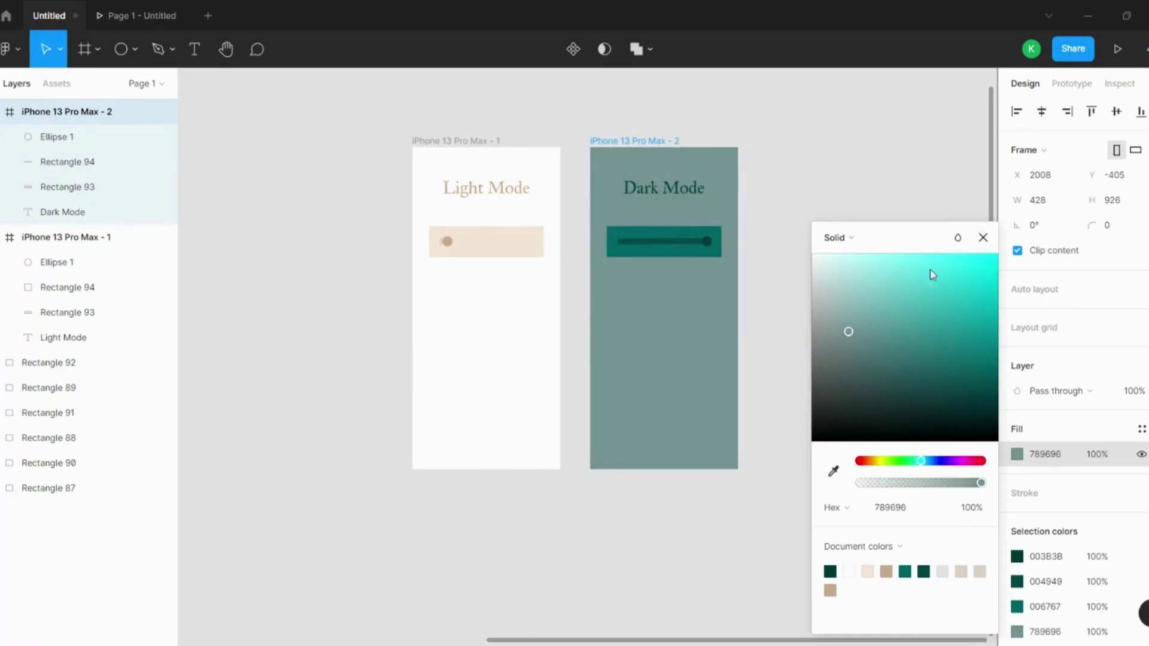
{"action": "left_click", "coordinate": [983, 237]}
{"action": "left_click", "coordinate": [863, 186]}
{"action": "left_click", "coordinate": [169, 16]}
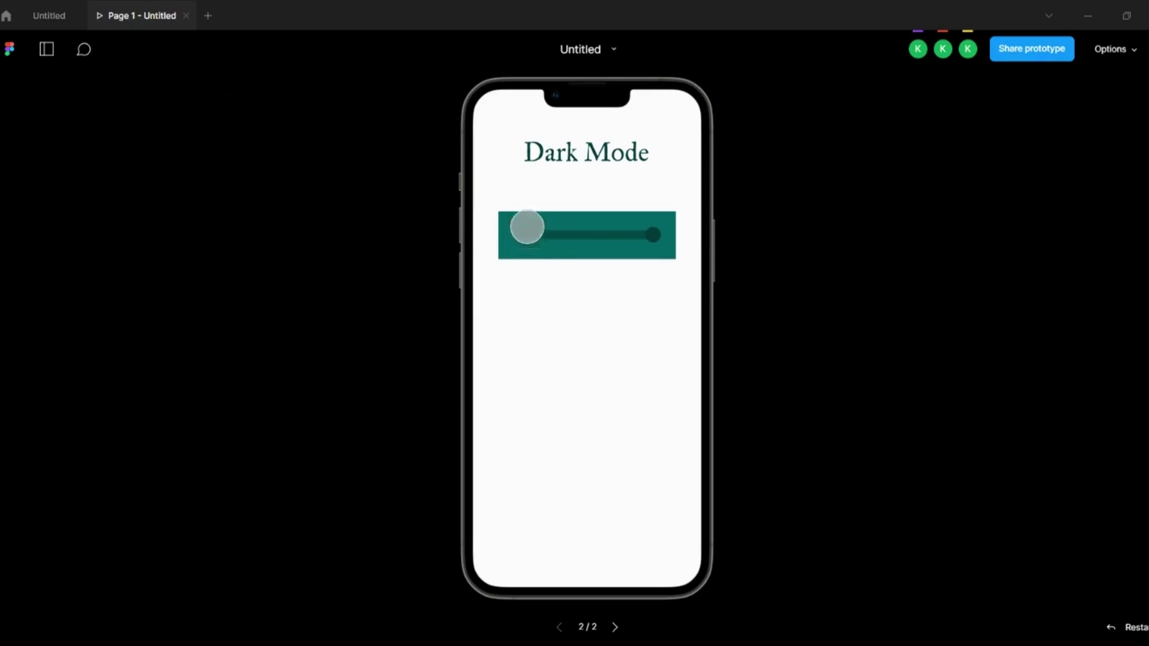
- Drag the prototype knob to Light Mode and back to Dark Mode, checking the grey-green background
{"action": "left_click", "coordinate": [43, 17]}
{"action": "left_click", "coordinate": [114, 15]}
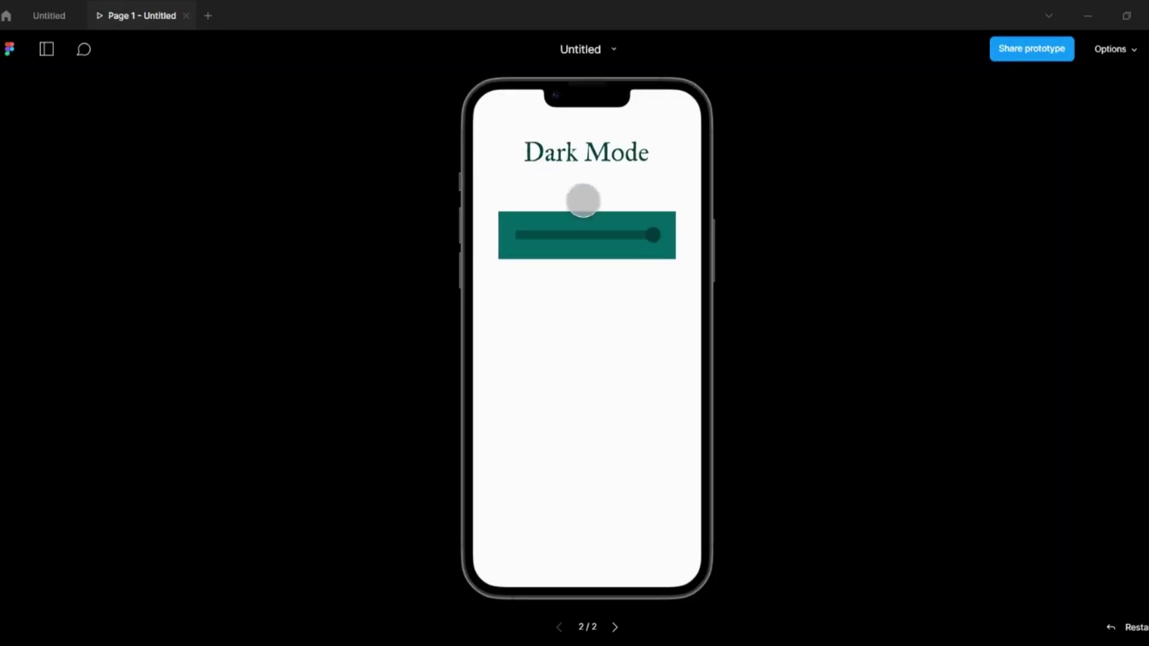
{"action": "left_click_drag", "start_coordinate": [651, 233], "coordinate": [456, 223]}
{"action": "left_click_drag", "start_coordinate": [529, 231], "coordinate": [694, 241]}
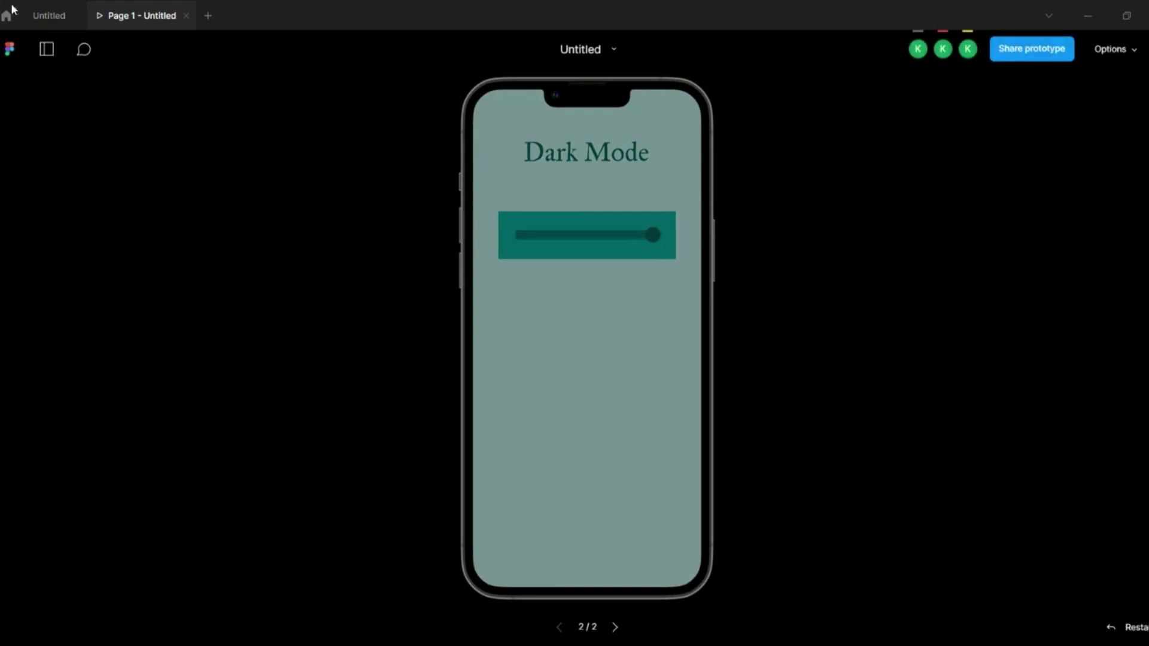
{"action": "left_click", "coordinate": [45, 14]}
{"action": "scroll", "coordinate": [633, 180], "scroll_direction": "down", "scroll_amount": 3}
{"action": "scroll", "coordinate": [627, 162], "scroll_direction": "up", "scroll_amount": 6}
{"action": "scroll", "coordinate": [636, 170], "scroll_direction": "down", "scroll_amount": 2}
{"action": "scroll", "coordinate": [595, 162], "scroll_direction": "up", "scroll_amount": 1}
{"action": "scroll", "coordinate": [604, 156], "scroll_direction": "down", "scroll_amount": 3}
{"action": "scroll", "coordinate": [590, 154], "scroll_direction": "up", "scroll_amount": 2}
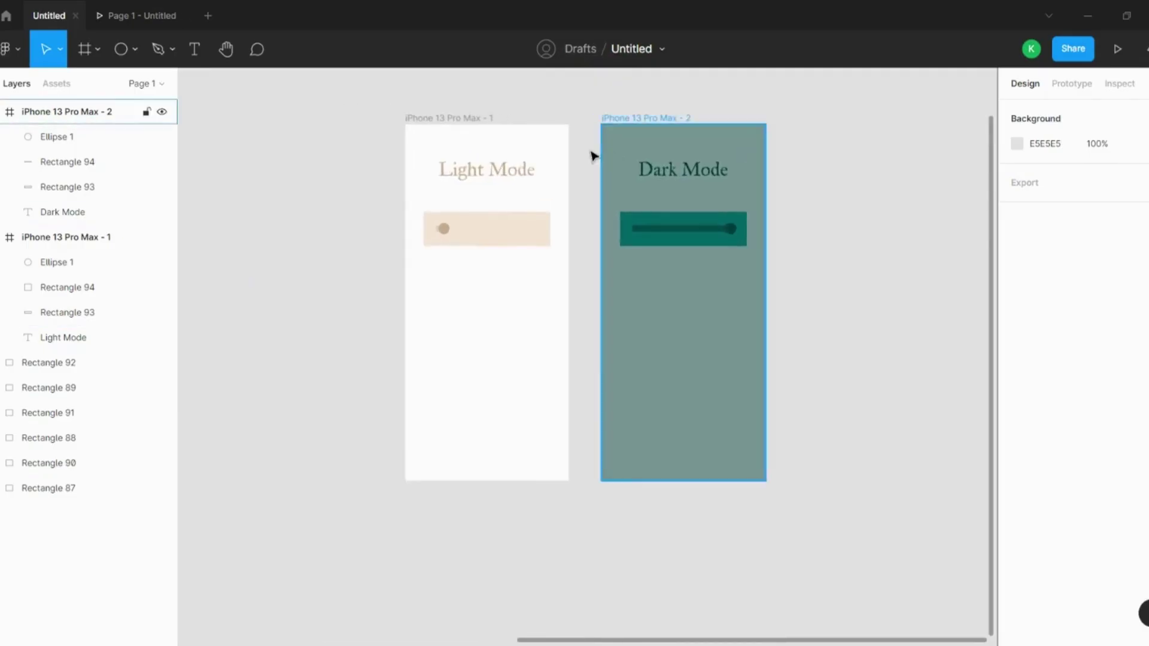
{"action": "scroll", "coordinate": [589, 153], "scroll_direction": "down", "scroll_amount": 2}
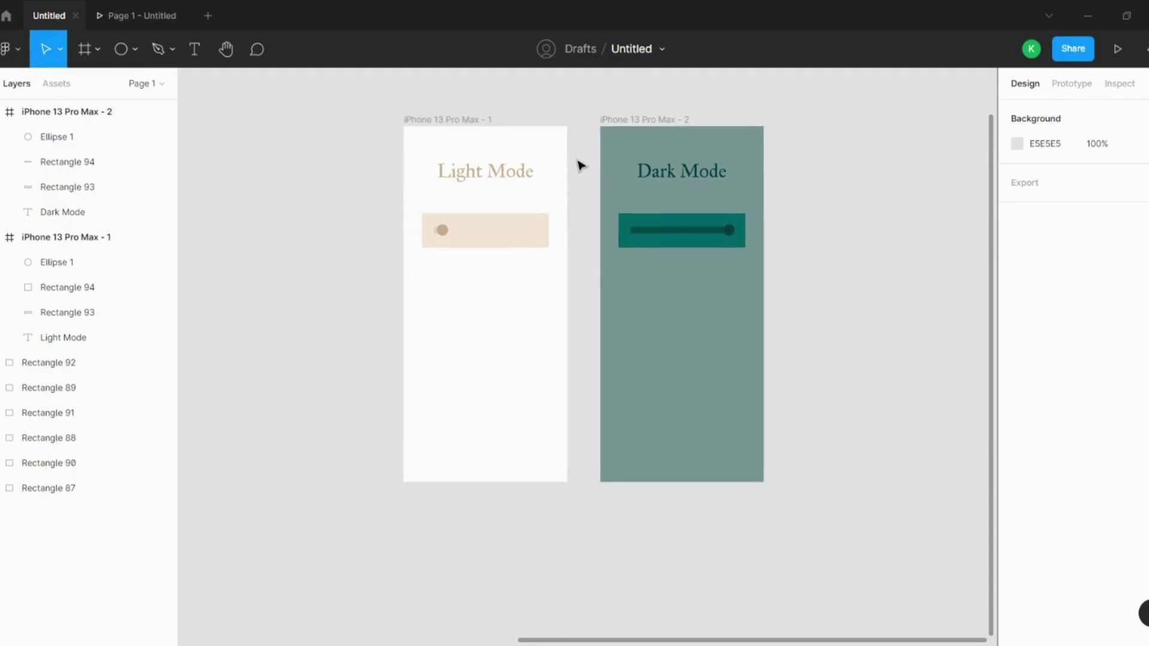
{"action": "scroll", "coordinate": [577, 213], "scroll_direction": "up", "scroll_amount": 3}
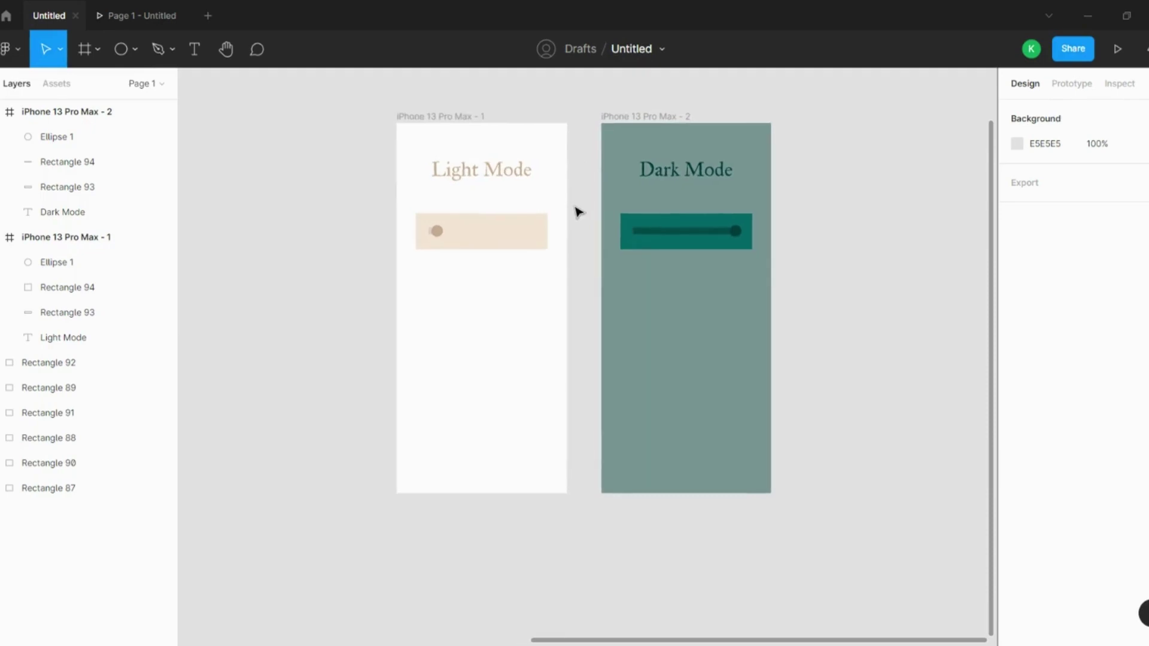
{"action": "left_click", "coordinate": [426, 240]}
{"action": "left_click", "coordinate": [465, 324]}
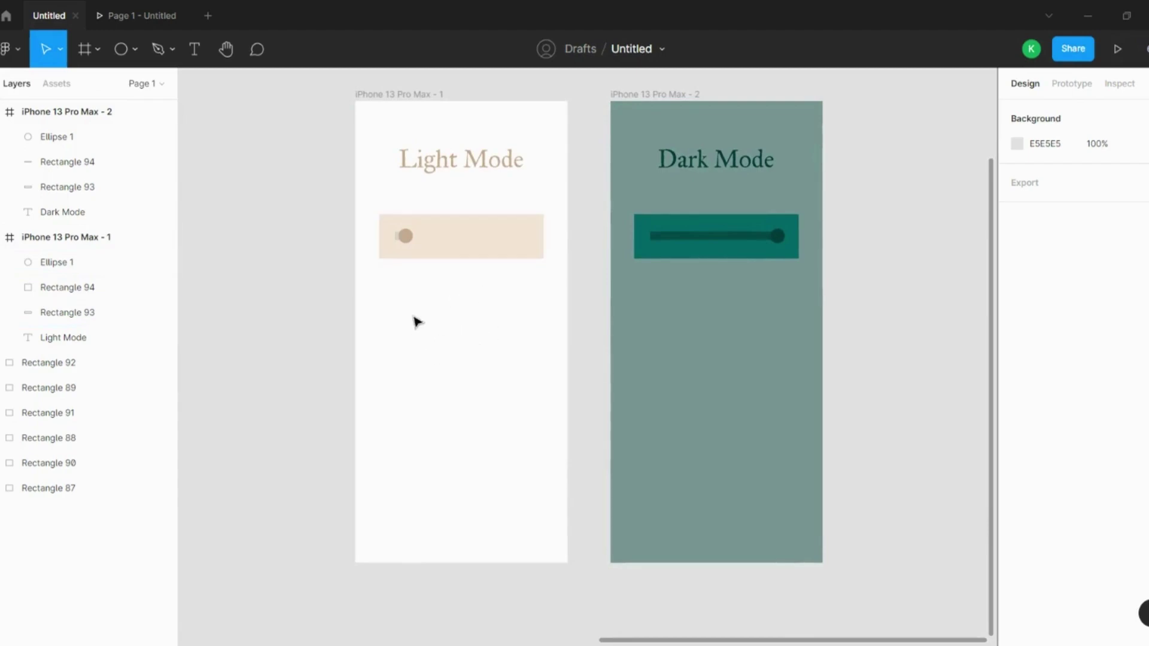
{"action": "scroll", "coordinate": [646, 210], "scroll_direction": "down", "scroll_amount": 2}
{"action": "scroll", "coordinate": [474, 323], "scroll_direction": "up", "scroll_amount": 2}
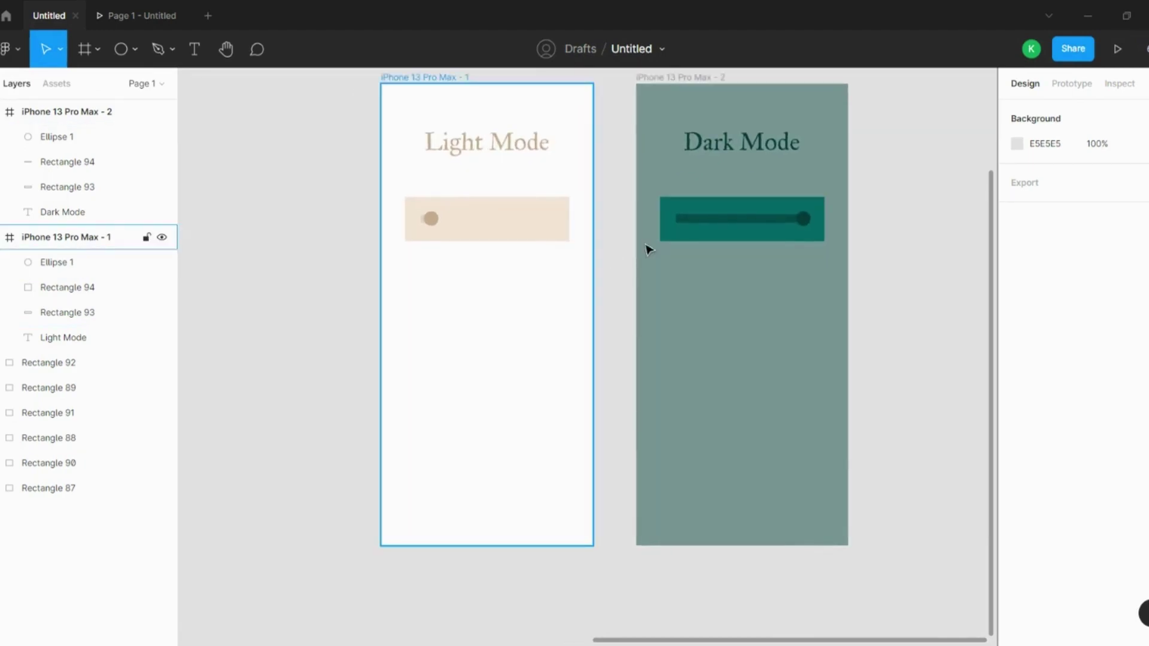
{"action": "scroll", "coordinate": [691, 254], "scroll_direction": "down", "scroll_amount": 3}
{"action": "scroll", "coordinate": [569, 229], "scroll_direction": "up", "scroll_amount": 1}
{"action": "scroll", "coordinate": [534, 228], "scroll_direction": "down", "scroll_amount": 2}
{"action": "scroll", "coordinate": [526, 232], "scroll_direction": "up", "scroll_amount": 2}
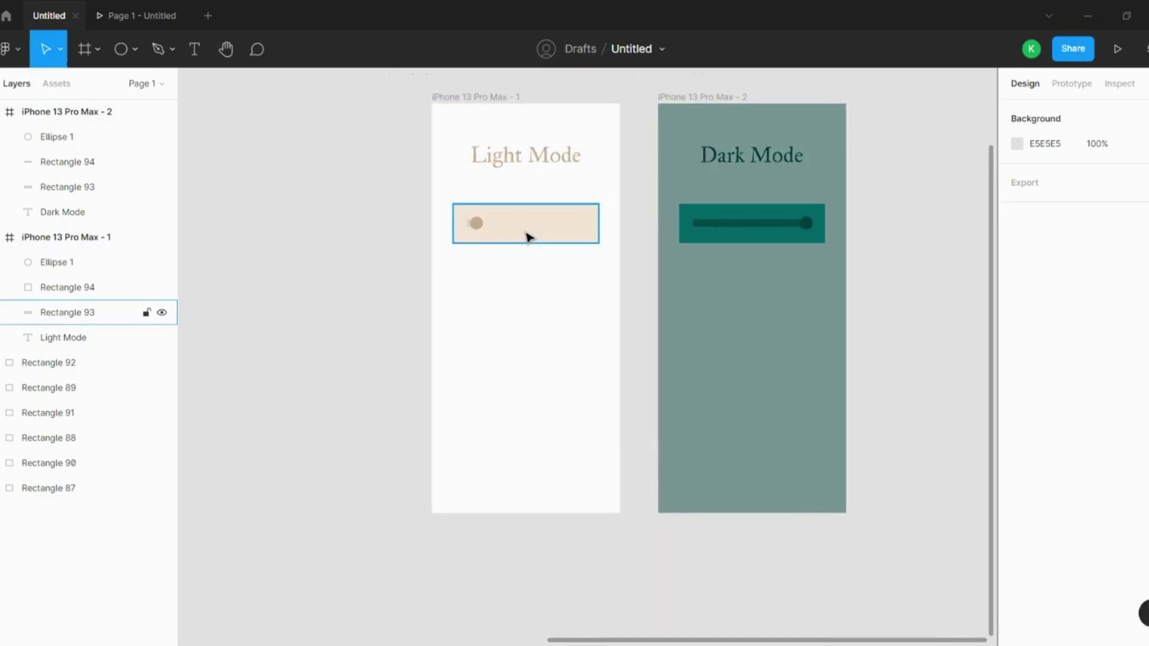
{"action": "scroll", "coordinate": [574, 219], "scroll_direction": "down", "scroll_amount": 3}
{"action": "scroll", "coordinate": [766, 171], "scroll_direction": "up", "scroll_amount": 2}
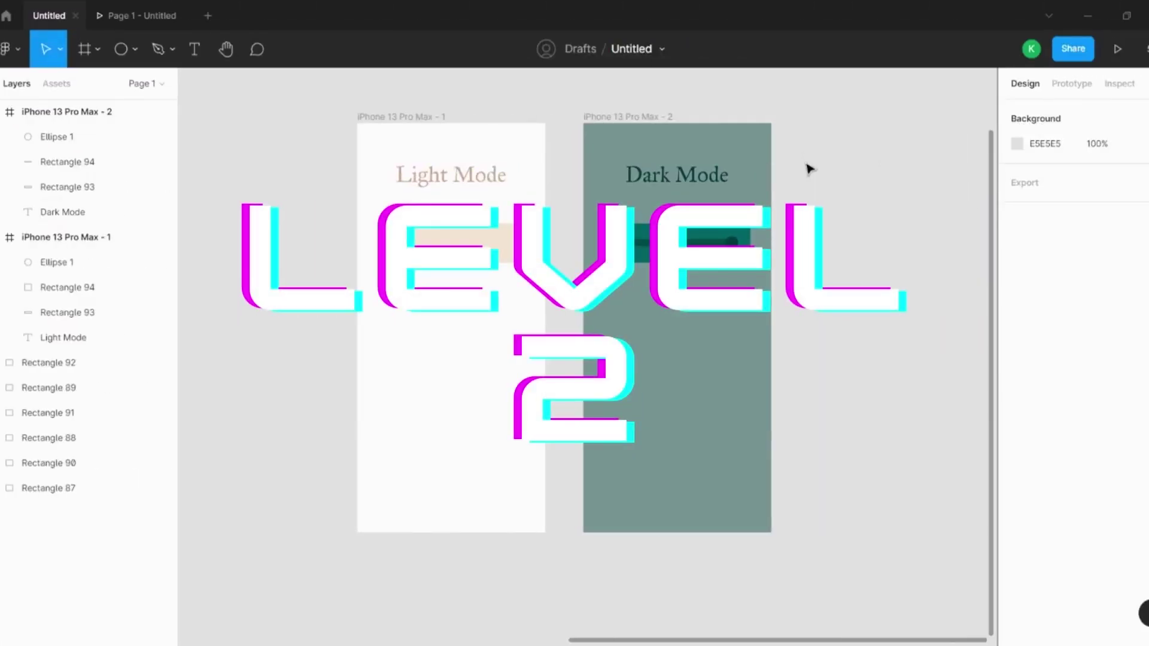
{"action": "scroll", "coordinate": [618, 321], "scroll_direction": "up", "scroll_amount": 3}
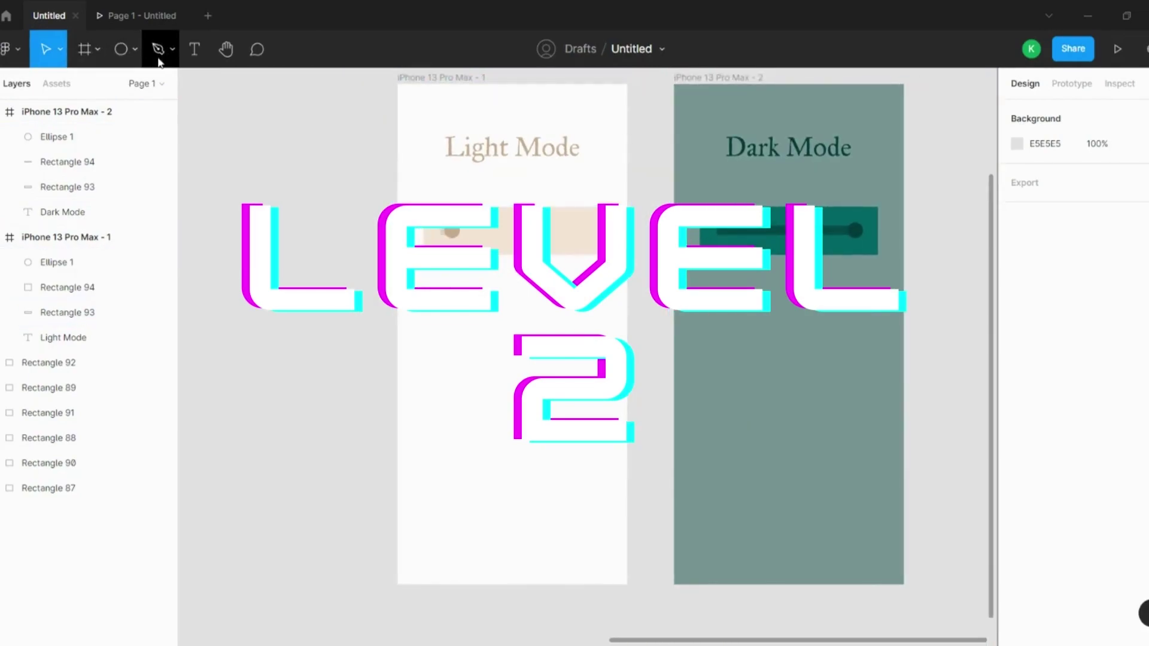
- Add a 100 text label under the Light Mode toggle and duplicate it into a stacked column
{"action": "left_click", "coordinate": [195, 49]}
{"action": "left_click", "coordinate": [487, 293]}
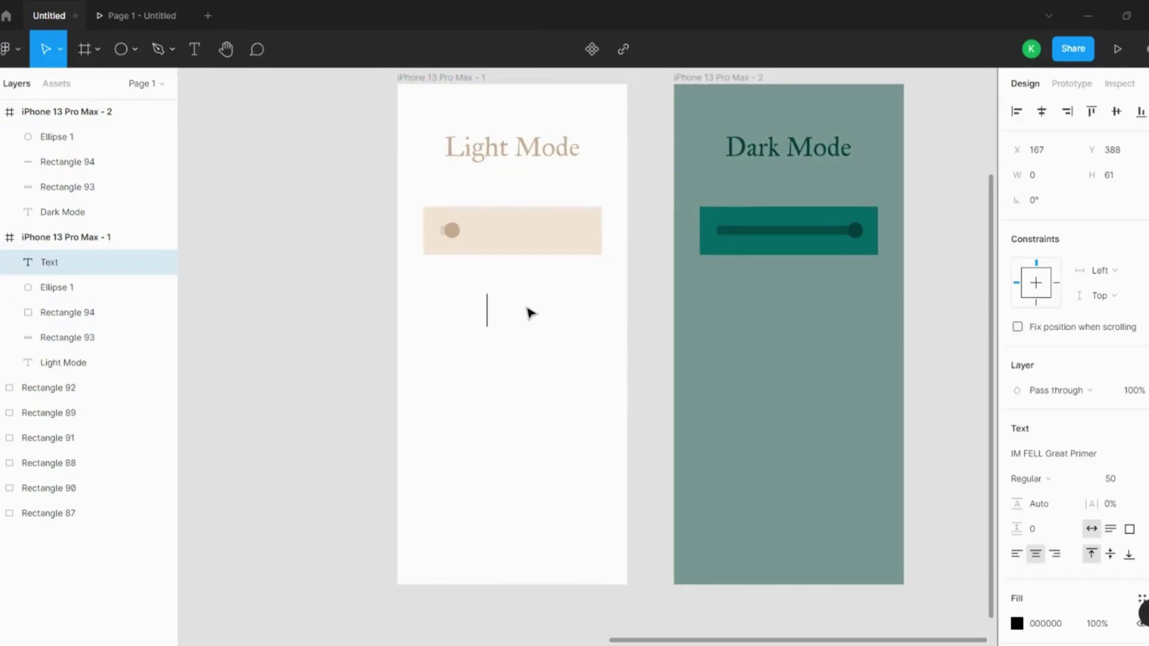
{"action": "type", "text": "100"}
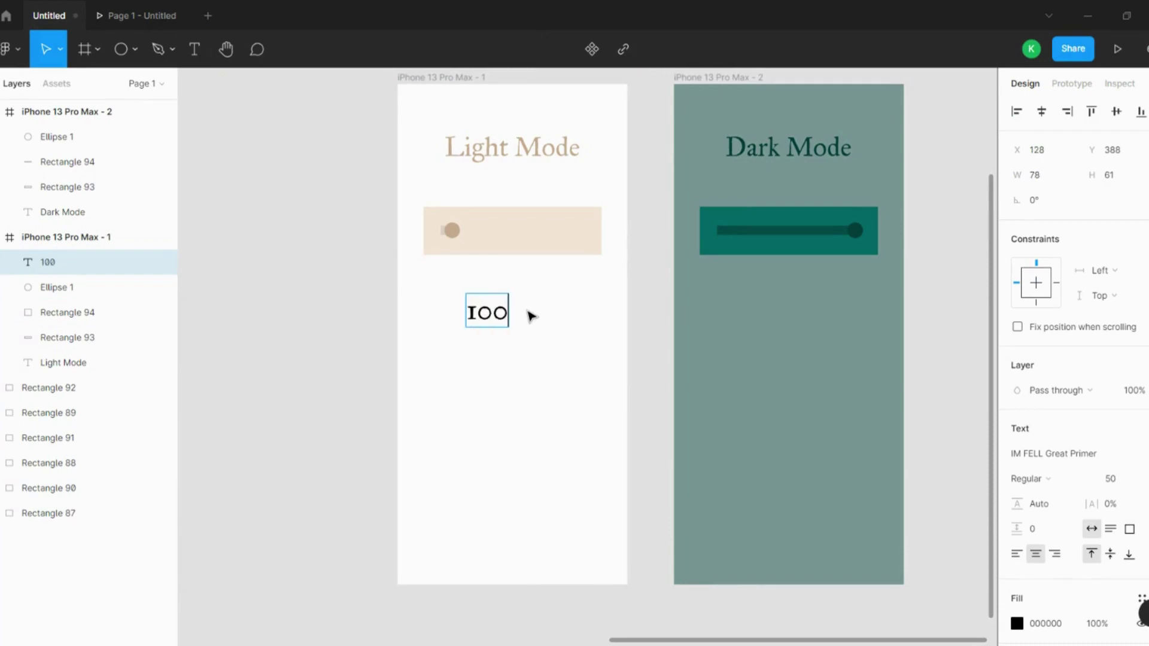
{"action": "left_click_drag", "start_coordinate": [487, 313], "coordinate": [516, 327]}
{"action": "key", "text": "ctrl+d"}
{"action": "key", "text": "ctrl+d"}
{"action": "key", "text": "ctrl+d"}
{"action": "key", "text": "ctrl+d"}
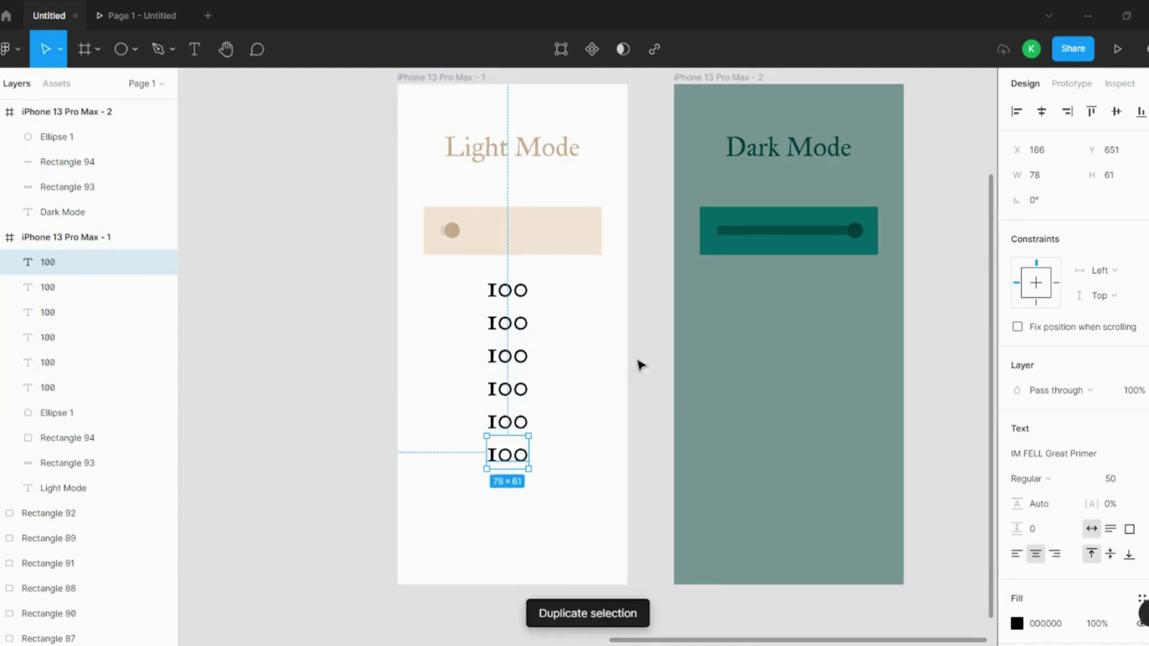
{"action": "left_click", "coordinate": [656, 345]}
- Edit the copies to read 200, 300, 400, 500 and 600
{"action": "double_click", "coordinate": [518, 294]}
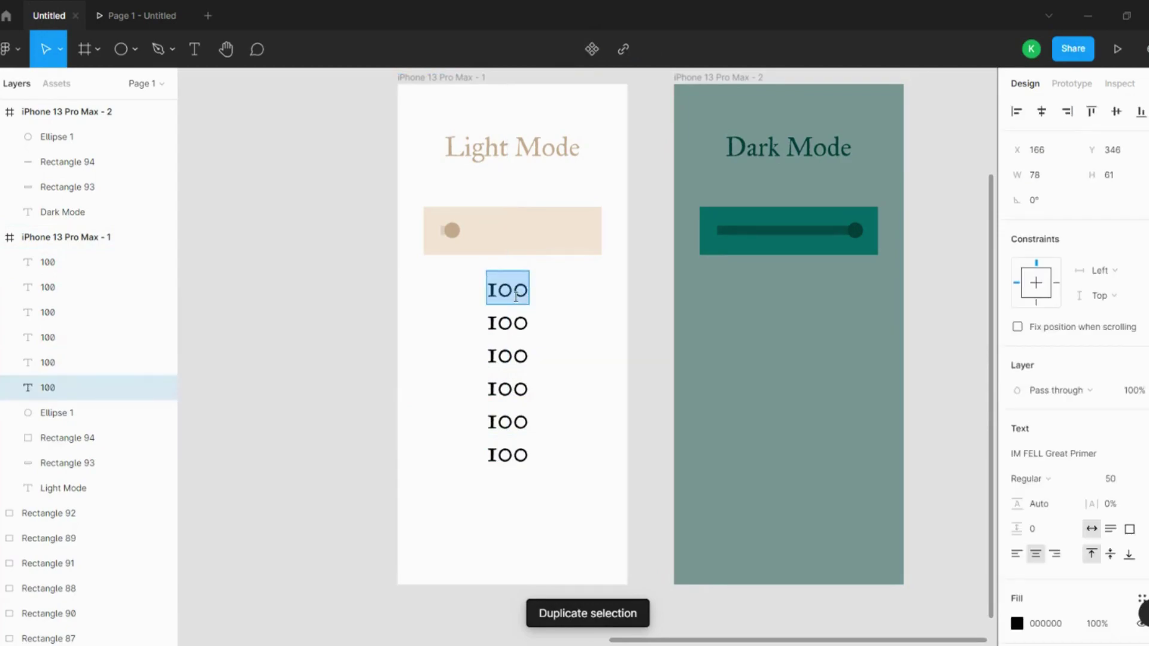
{"action": "double_click", "coordinate": [496, 320]}
{"action": "type", "text": "2"}
{"action": "left_click_drag", "start_coordinate": [497, 323], "coordinate": [490, 456]}
{"action": "double_click", "coordinate": [505, 354]}
{"action": "type", "text": "3"}
{"action": "left_click", "coordinate": [492, 388]}
{"action": "type", "text": "4"}
{"action": "double_click", "coordinate": [496, 422]}
{"action": "type", "text": "5"}
{"action": "double_click", "coordinate": [496, 455]}
{"action": "type", "text": "6"}
{"action": "key", "text": "Escape"}
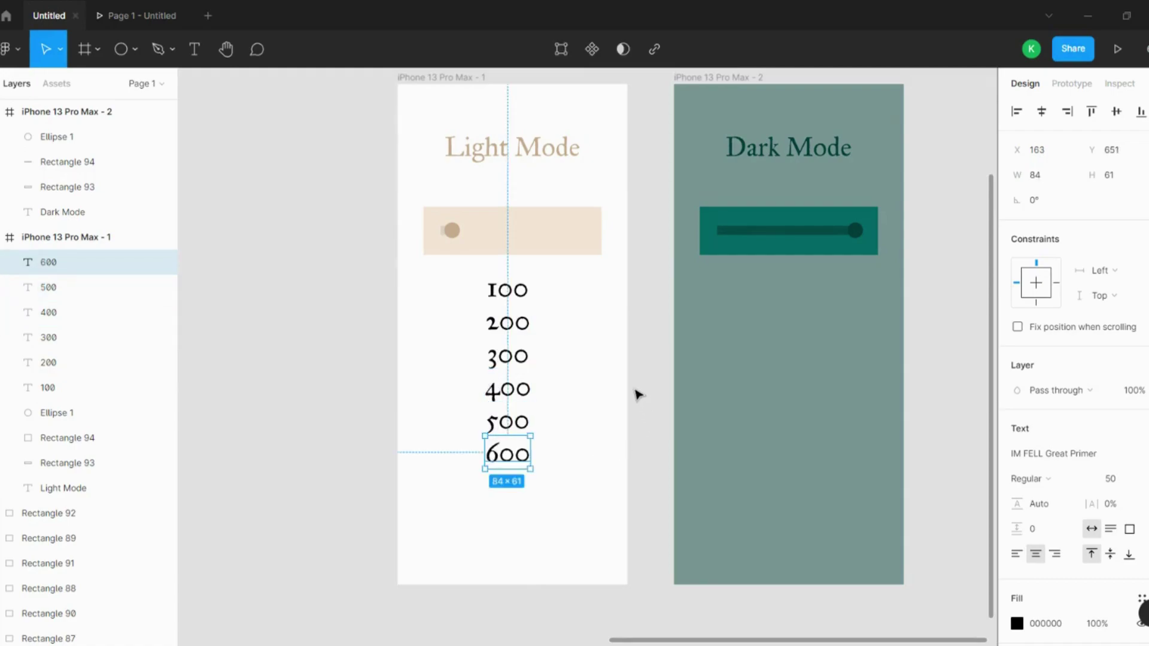
- Select the six labels 100–600 and frame them together with Ctrl+Alt+G as Frame 1
{"action": "left_click", "coordinate": [638, 389]}
{"action": "left_click", "coordinate": [507, 291]}
{"action": "left_click", "coordinate": [508, 323], "text": "shift"}
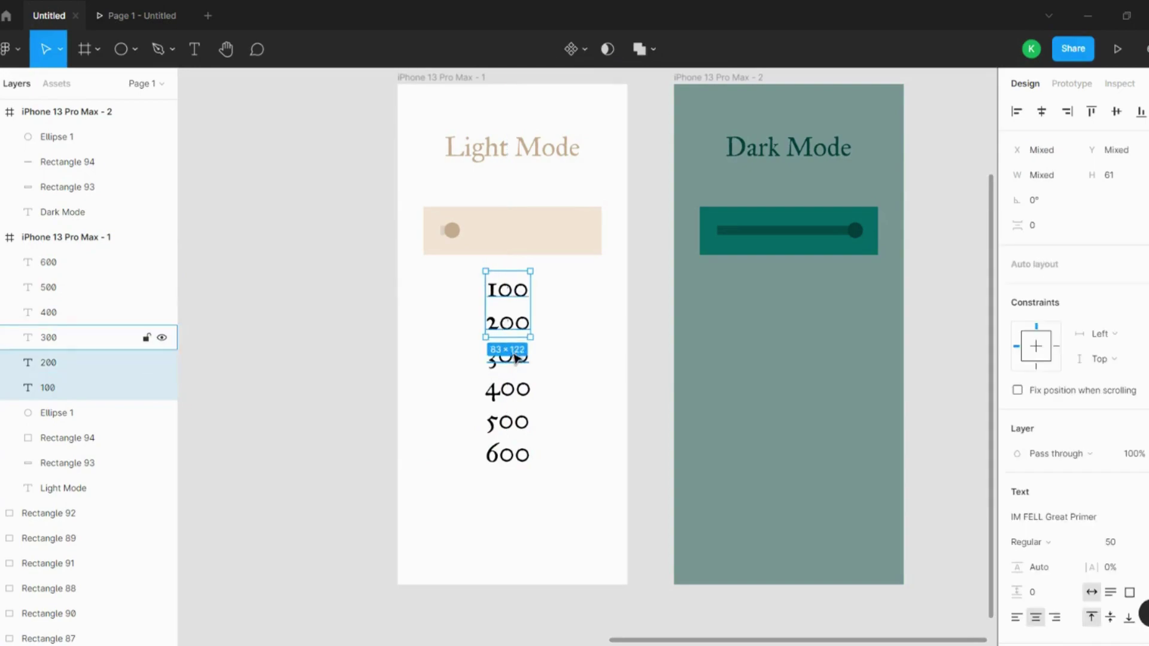
{"action": "left_click", "coordinate": [507, 356], "text": "shift"}
{"action": "left_click", "coordinate": [507, 388], "text": "shift"}
{"action": "left_click", "coordinate": [507, 422], "text": "shift"}
{"action": "left_click", "coordinate": [507, 455], "text": "shift"}
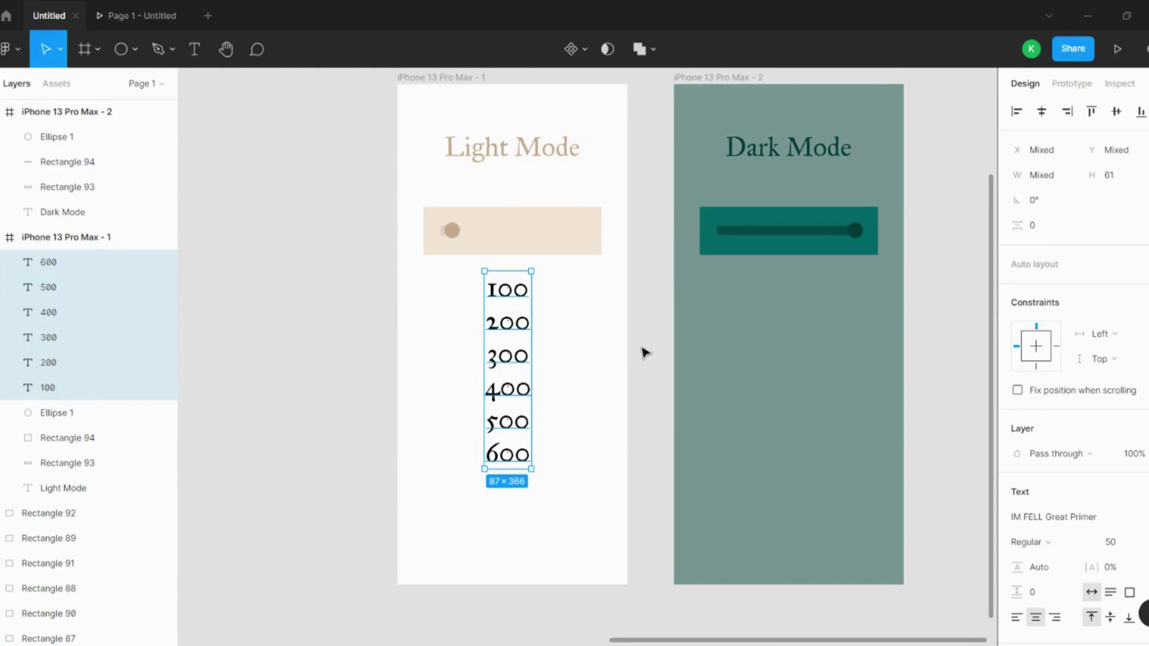
{"action": "key", "text": "ctrl+alt+g"}
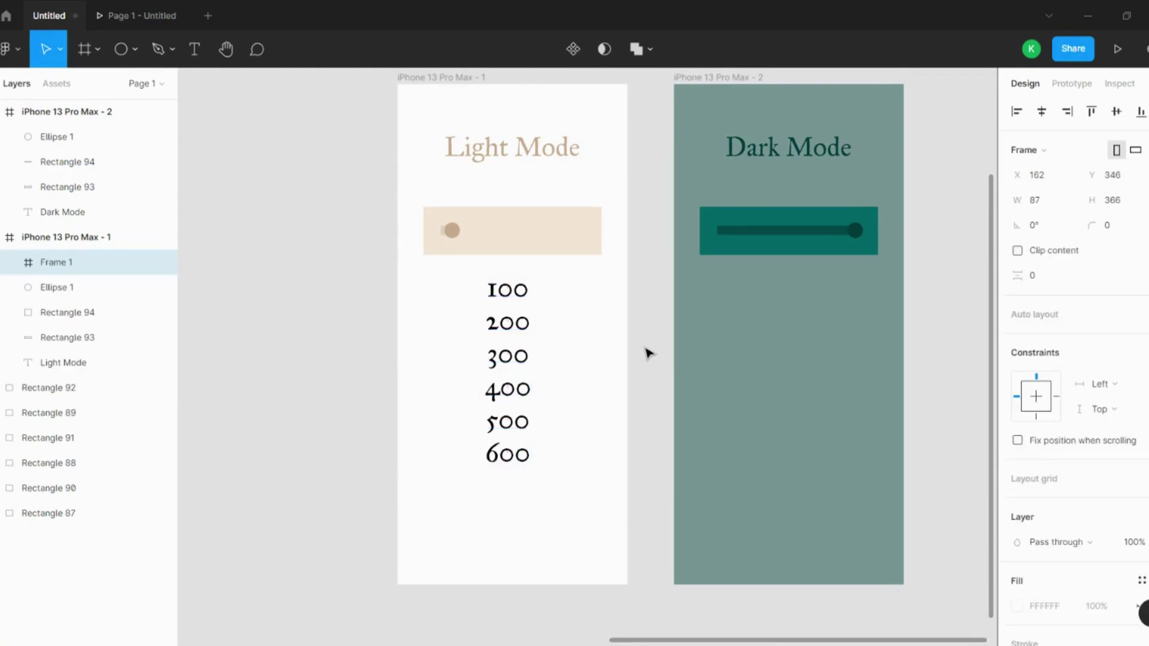
{"action": "left_click", "coordinate": [9, 263]}
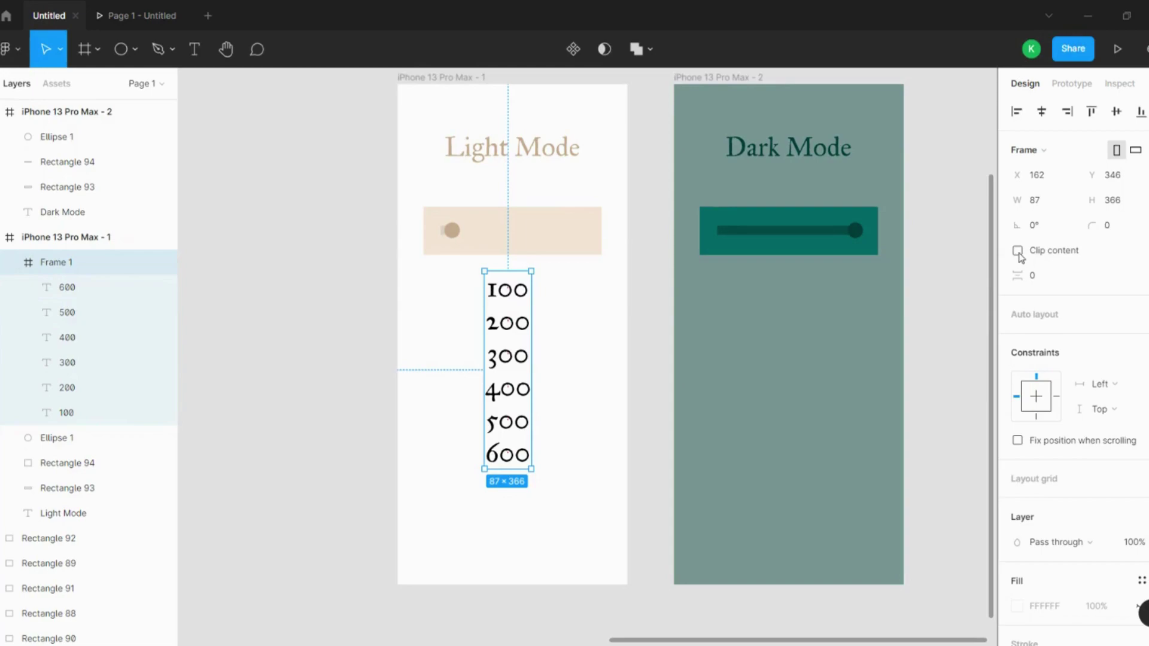
- Shrink Frame 1 to 61 px tall and enable Clip content so only 100 shows
{"action": "left_click_drag", "start_coordinate": [509, 470], "coordinate": [528, 306]}
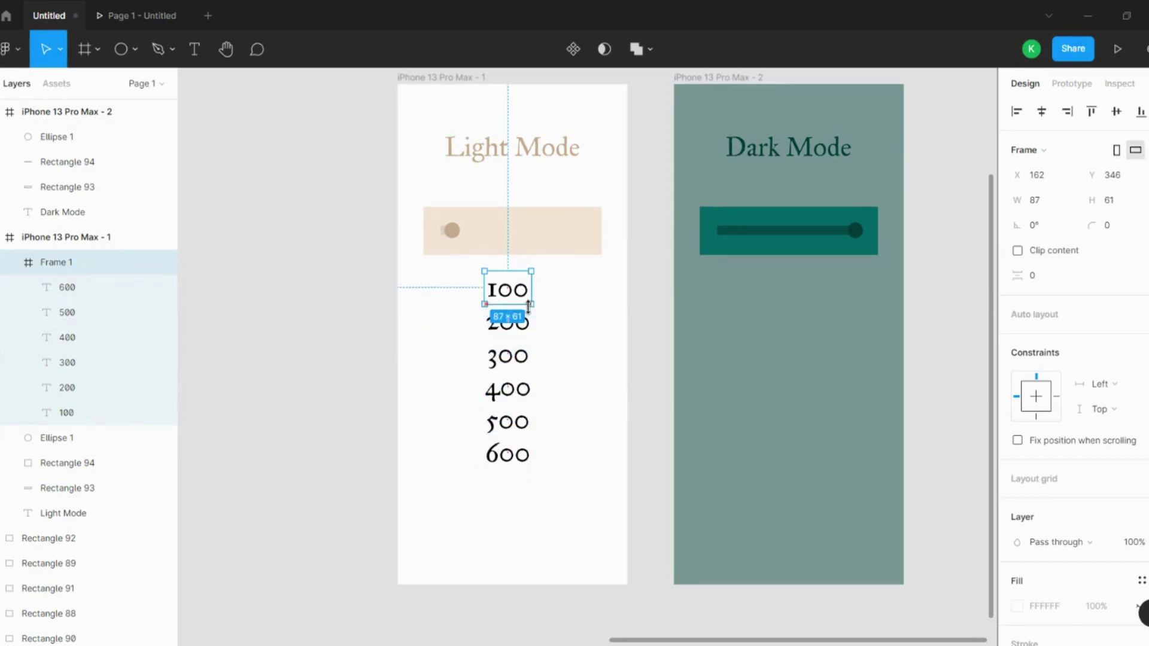
{"action": "scroll", "coordinate": [503, 302], "scroll_direction": "up", "scroll_amount": 3}
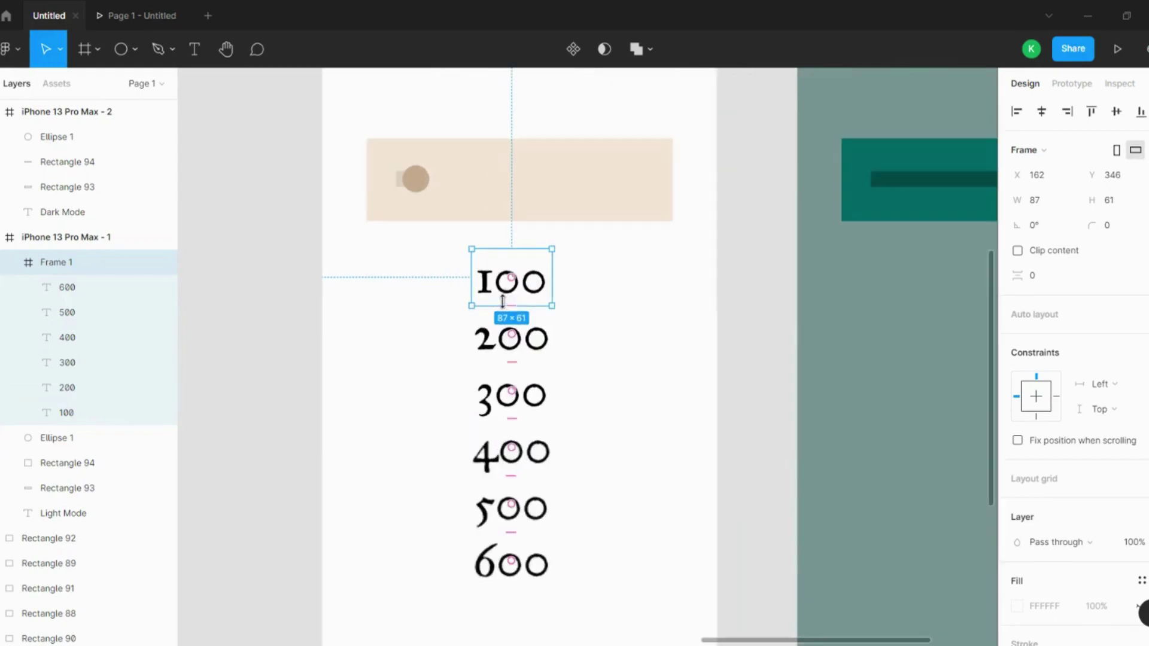
{"action": "scroll", "coordinate": [478, 272], "scroll_direction": "down", "scroll_amount": 2}
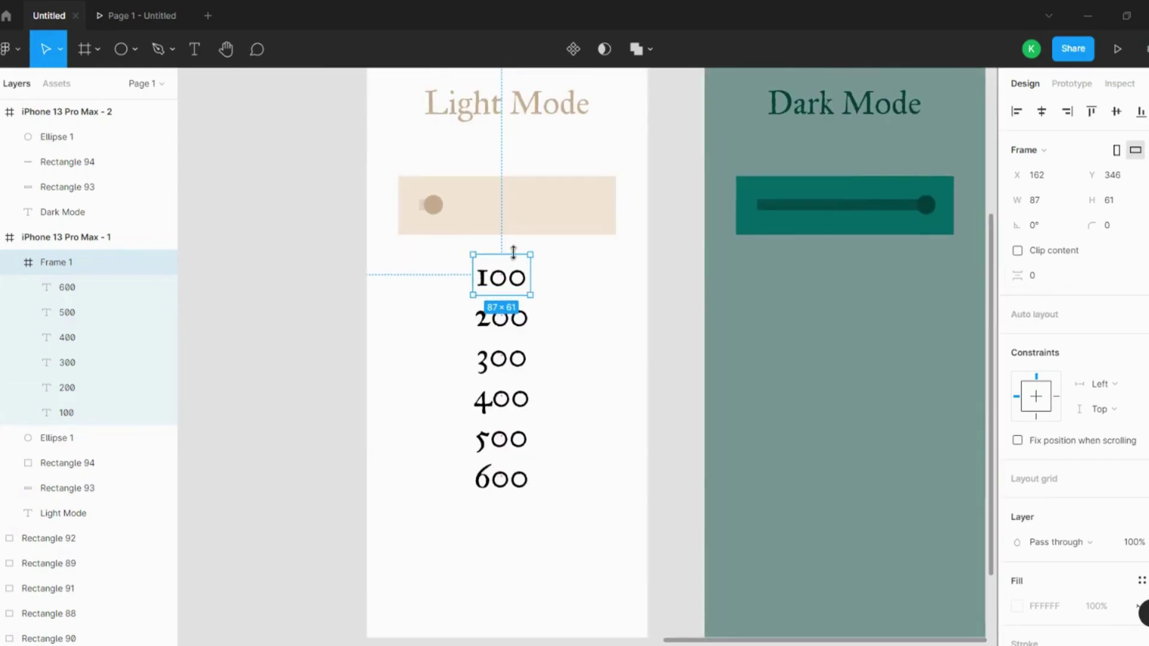
{"action": "scroll", "coordinate": [461, 297], "scroll_direction": "down", "scroll_amount": 1}
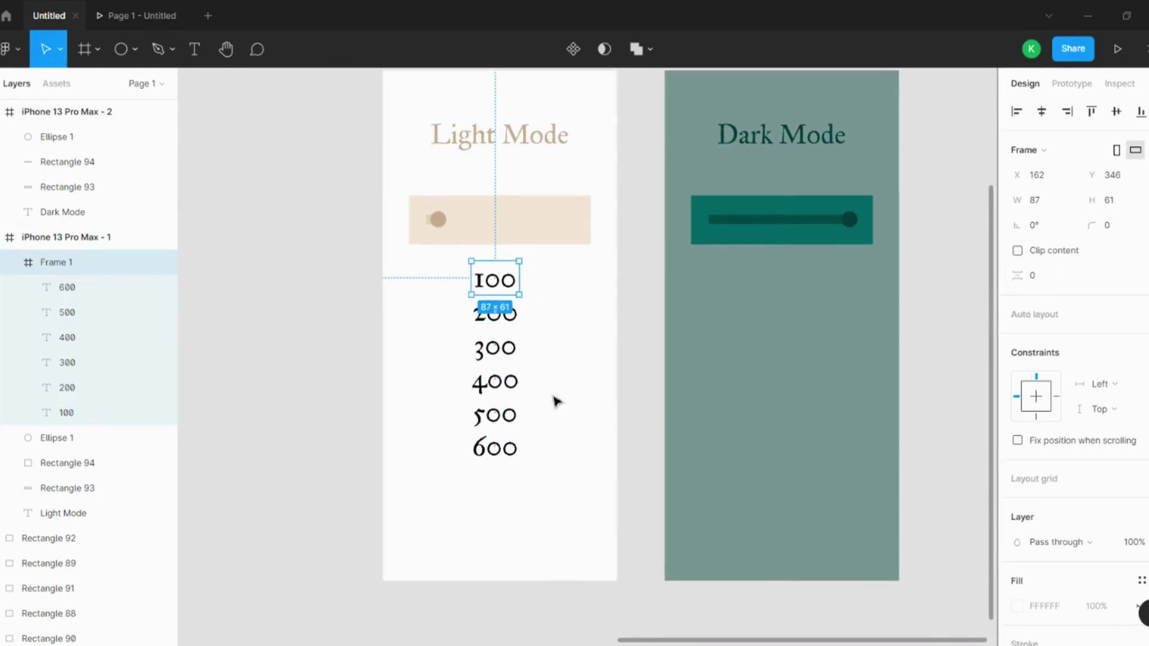
{"action": "left_click", "coordinate": [1017, 251]}
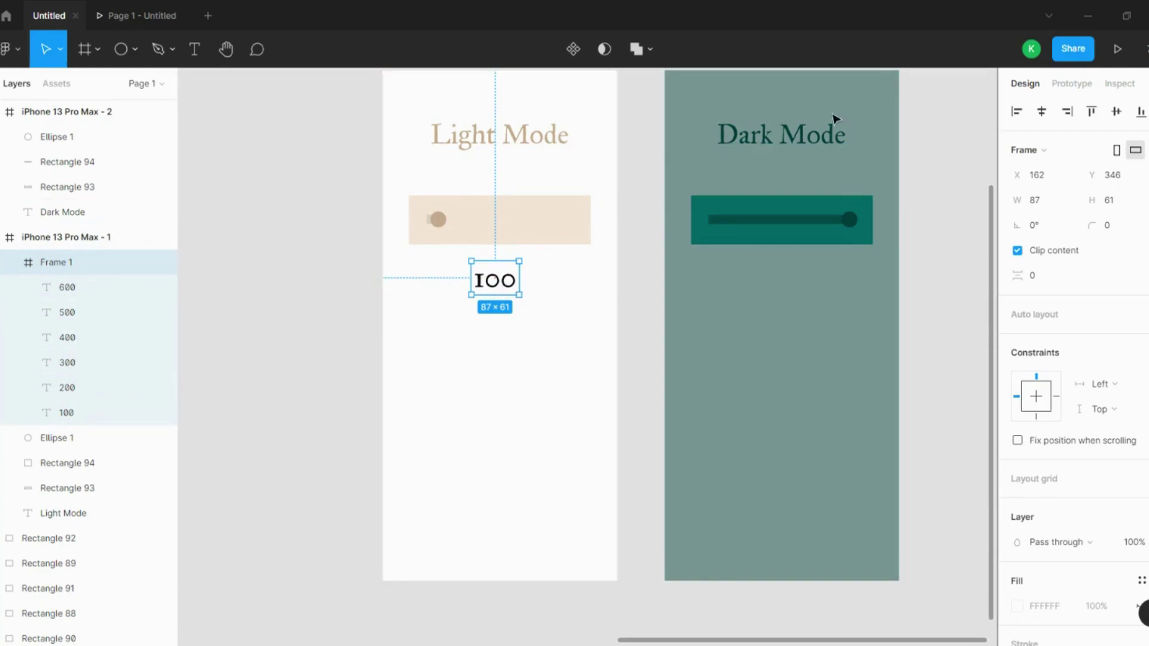
{"action": "left_click", "coordinate": [958, 280]}
{"action": "key", "text": "shift+1"}
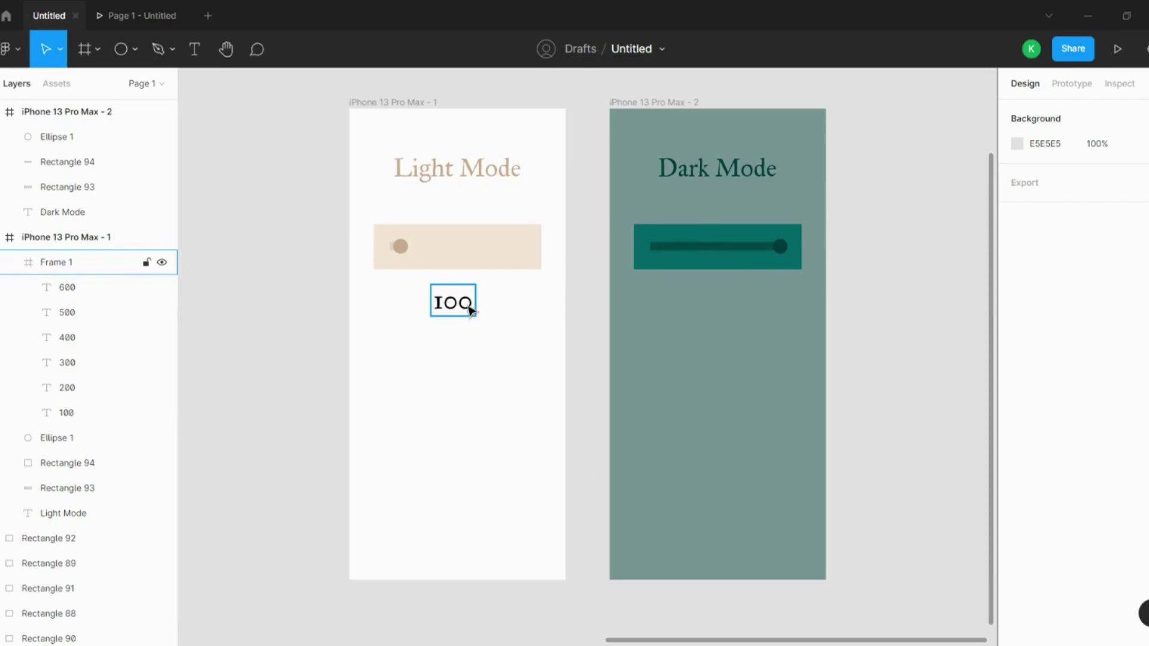
- Paste a copy of the clipped number frame into the Dark Mode screen
{"action": "left_click", "coordinate": [471, 311]}
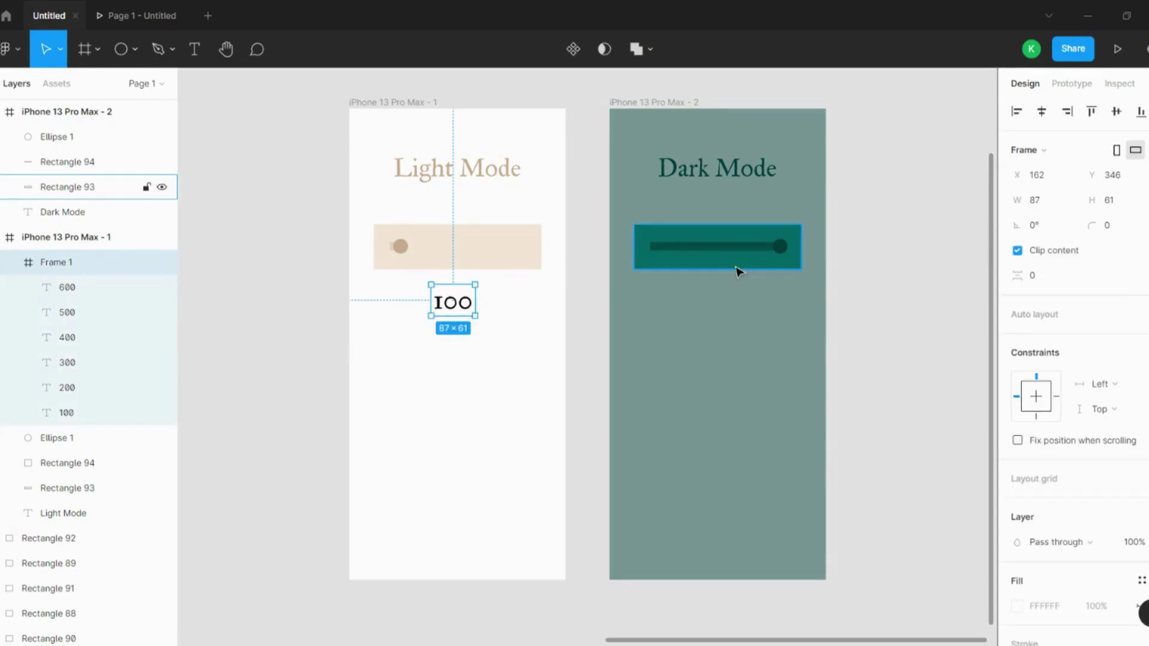
{"action": "left_click", "coordinate": [676, 106]}
{"action": "key", "text": "ctrl+v"}
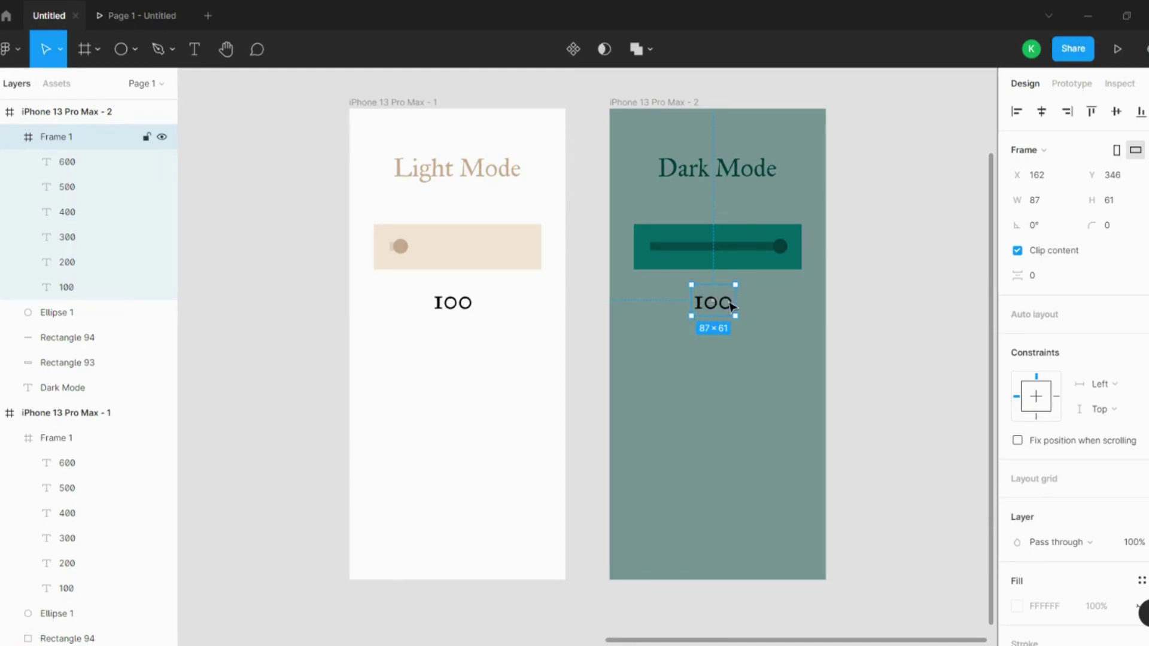
- Nudge the pasted numbers upward with the arrow keys until 600 shows in the frame
{"action": "left_click", "coordinate": [72, 161]}
{"action": "left_click", "coordinate": [87, 286], "text": "shift"}
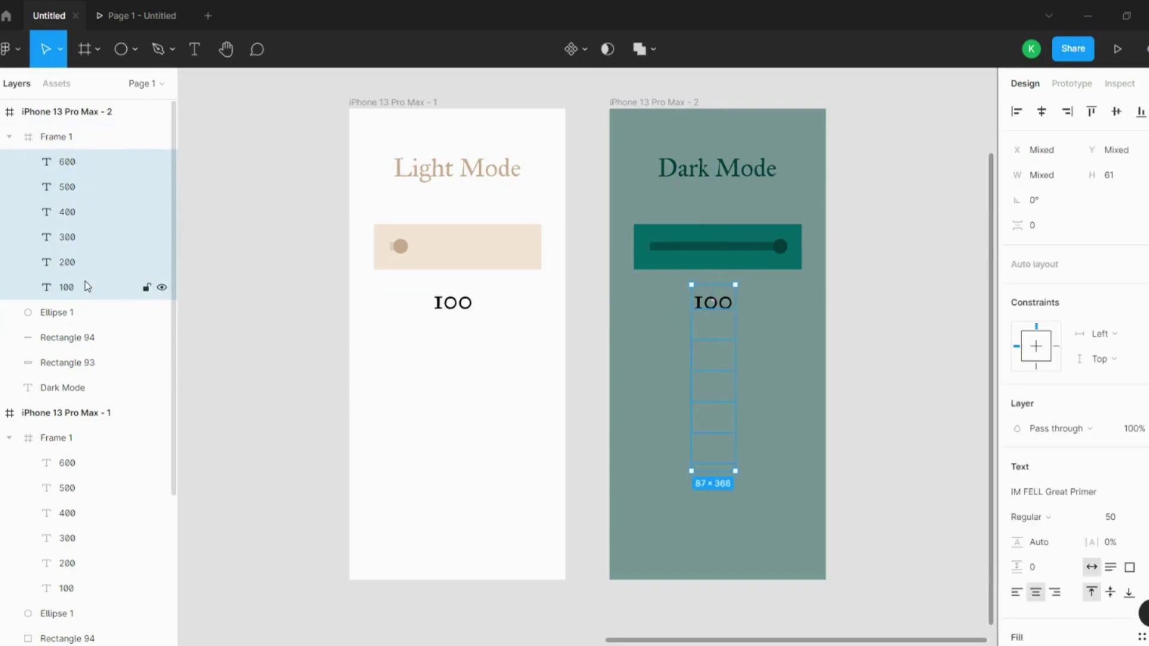
{"action": "key", "text": "Up"}
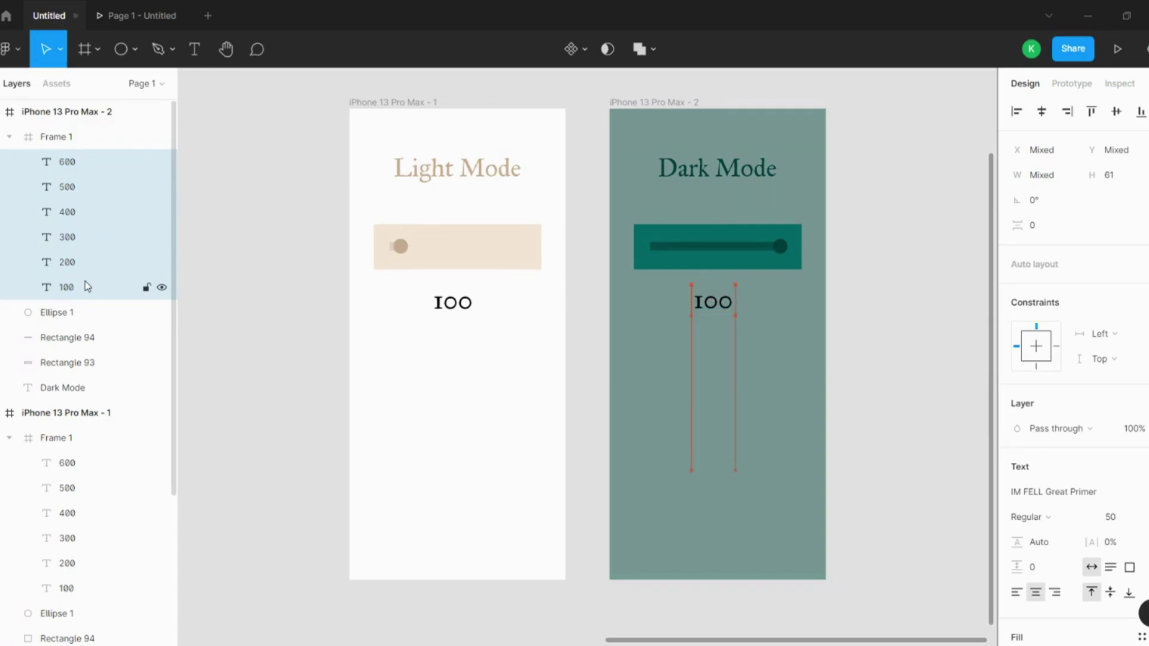
{"action": "key", "text": "Up"}
{"action": "key", "text": "Up"}
{"action": "key", "text": "Up"}
{"action": "key", "text": "Up"}
{"action": "key", "text": "Up"}
{"action": "key", "text": "Up"}
{"action": "key", "text": "Up"}
{"action": "key", "text": "Up"}
{"action": "key", "text": "Up"}
{"action": "key", "text": "Up"}
{"action": "key", "text": "Up"}
{"action": "key", "text": "Up"}
{"action": "key", "text": "Up"}
{"action": "key", "text": "Up"}
{"action": "key", "text": "Up"}
{"action": "key", "text": "Up"}
{"action": "key", "text": "Up"}
{"action": "key", "text": "Up"}
{"action": "key", "text": "Up"}
{"action": "key", "text": "Up"}
{"action": "key", "text": "shift+Up"}
{"action": "key", "text": "shift+Up"}
{"action": "key", "text": "shift+Up"}
{"action": "key", "text": "shift+Up"}
{"action": "key", "text": "shift+Up"}
{"action": "key", "text": "shift+Up"}
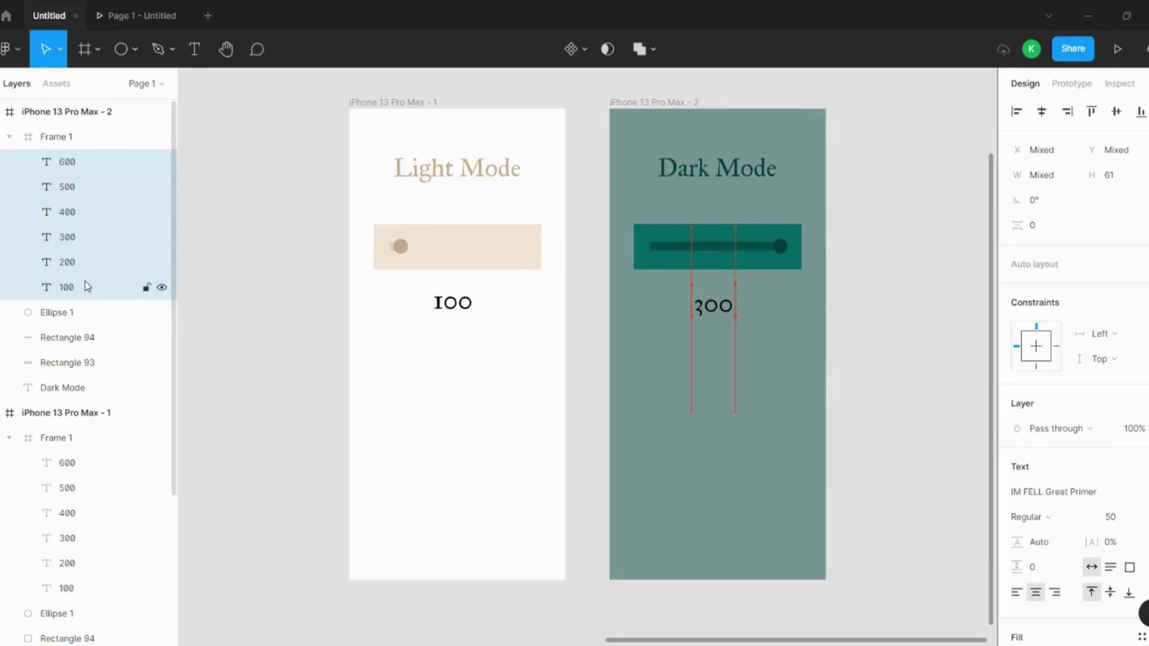
{"action": "key", "text": "Up"}
{"action": "key", "text": "Up"}
{"action": "key", "text": "Up"}
{"action": "key", "text": "Up"}
{"action": "key", "text": "Up"}
{"action": "key", "text": "Up"}
{"action": "key", "text": "Up"}
{"action": "key", "text": "Up"}
{"action": "key", "text": "Up"}
{"action": "key", "text": "Up"}
{"action": "key", "text": "Up"}
{"action": "key", "text": "Up"}
{"action": "key", "text": "Up"}
{"action": "key", "text": "Up"}
{"action": "key", "text": "Up"}
{"action": "key", "text": "Up"}
{"action": "key", "text": "Up"}
{"action": "key", "text": "Up"}
{"action": "key", "text": "Up"}
{"action": "key", "text": "Up"}
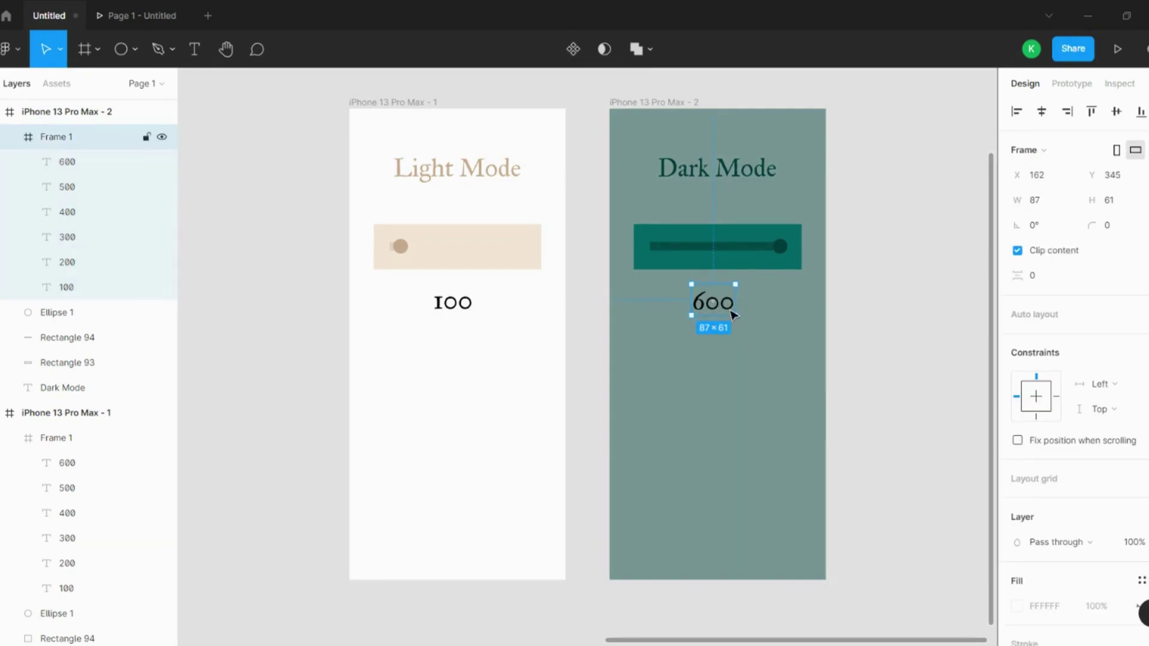
{"action": "left_click", "coordinate": [861, 283]}
{"action": "scroll", "coordinate": [838, 275], "scroll_direction": "down", "scroll_amount": 3}
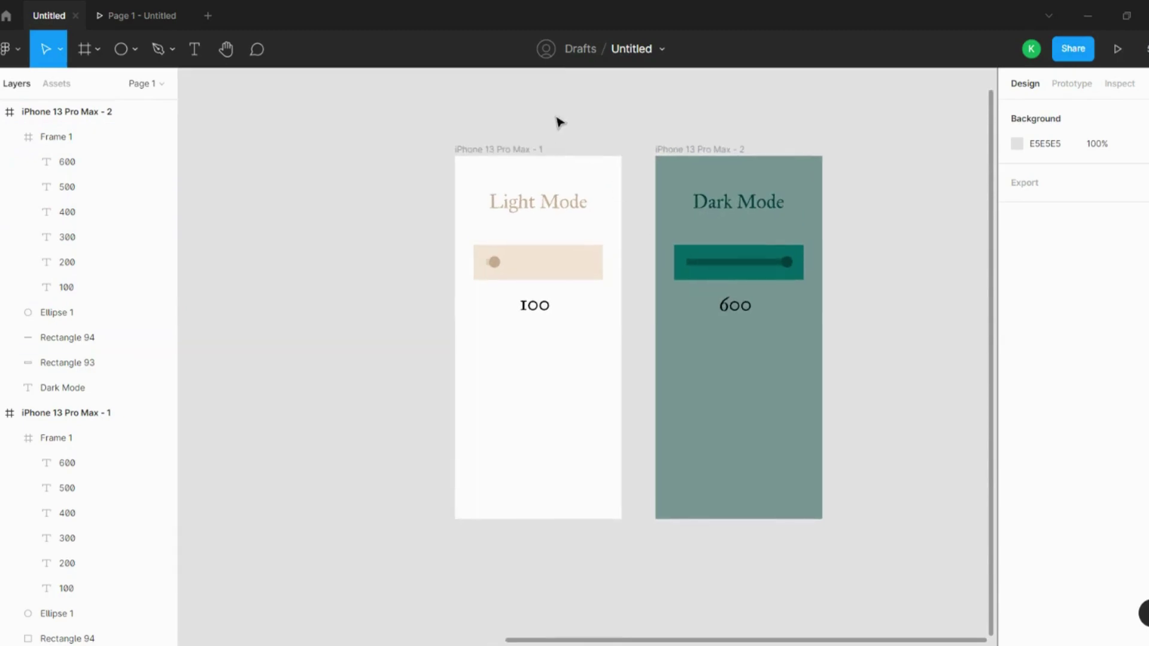
- Present the prototype from the Light Mode screen and slide the toggle to Dark Mode and back
{"action": "left_click", "coordinate": [139, 16]}
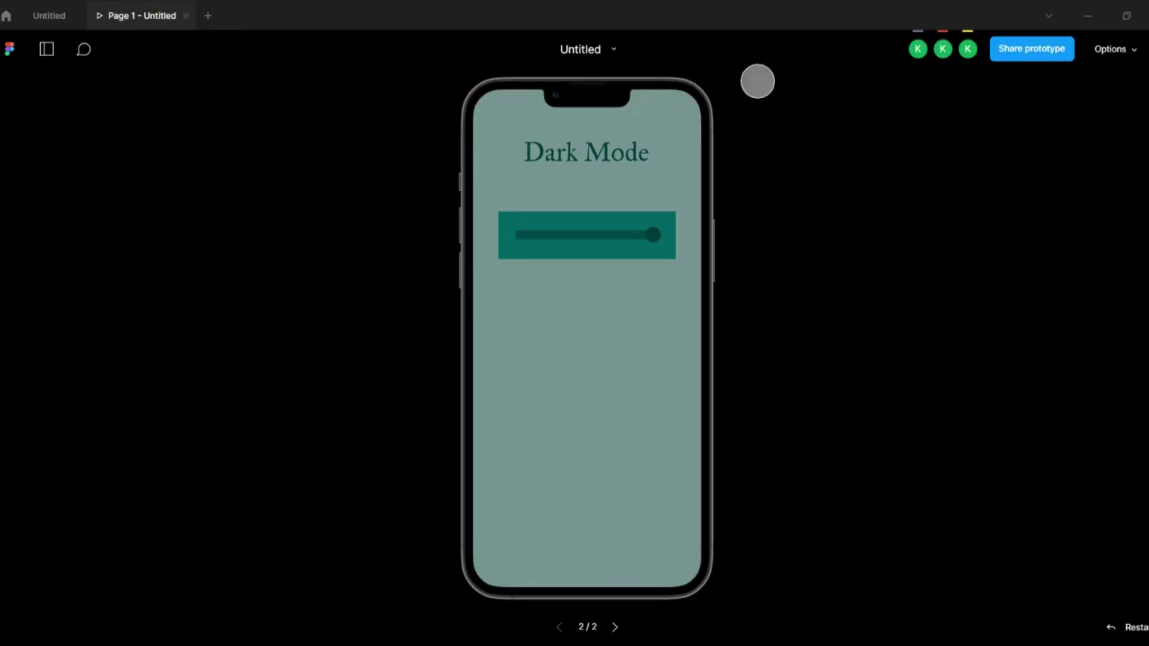
{"action": "left_click", "coordinate": [49, 15]}
{"action": "left_click", "coordinate": [498, 150]}
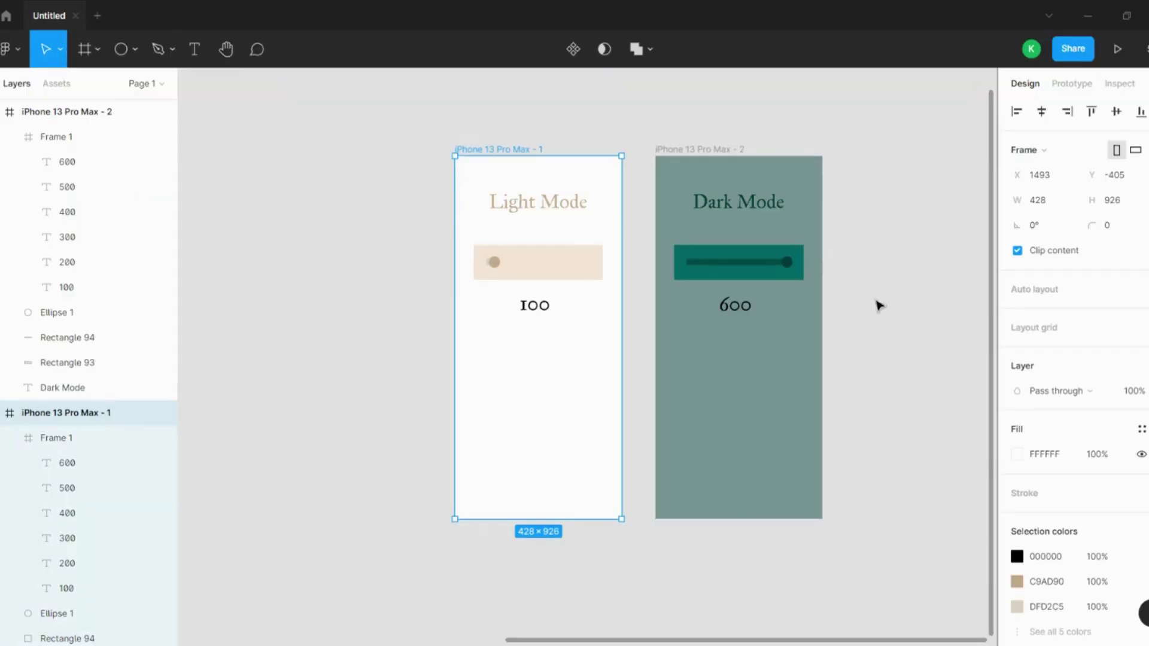
{"action": "left_click", "coordinate": [1117, 49]}
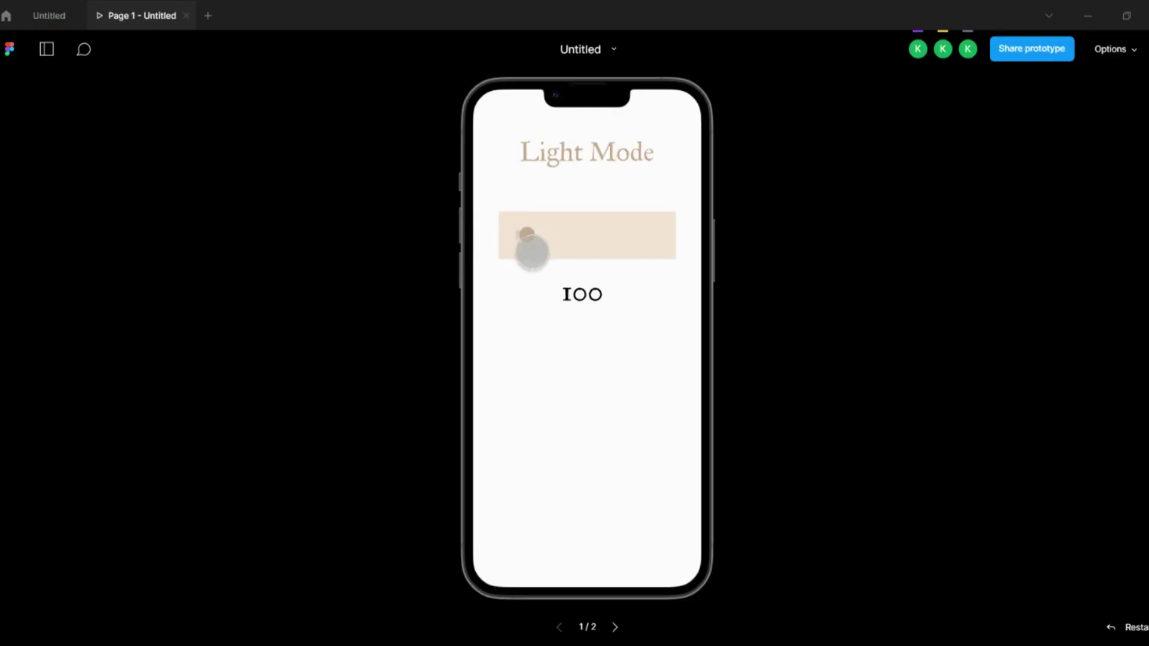
{"action": "left_click_drag", "start_coordinate": [534, 233], "coordinate": [502, 246]}
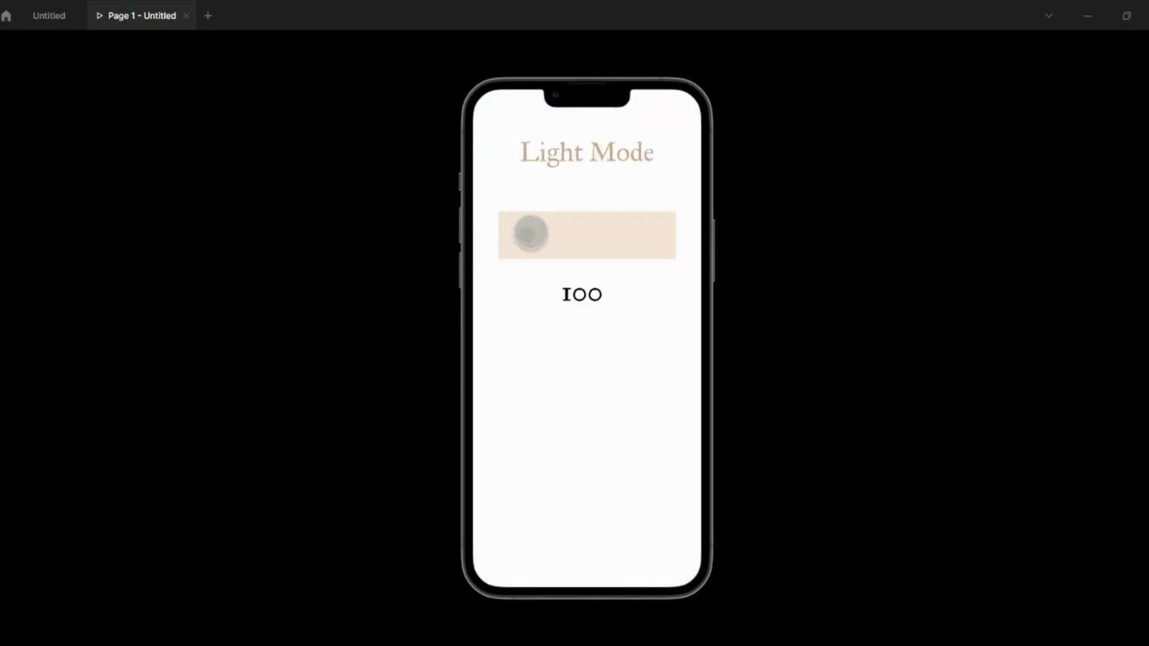
{"action": "left_click_drag", "start_coordinate": [527, 234], "coordinate": [670, 226]}
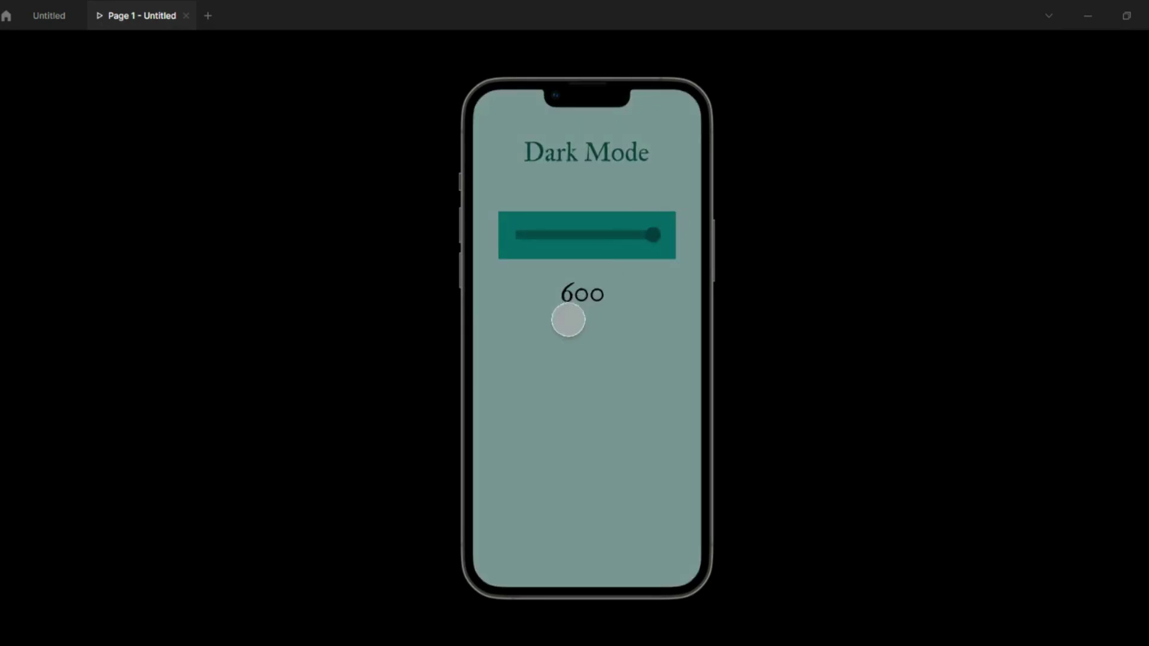